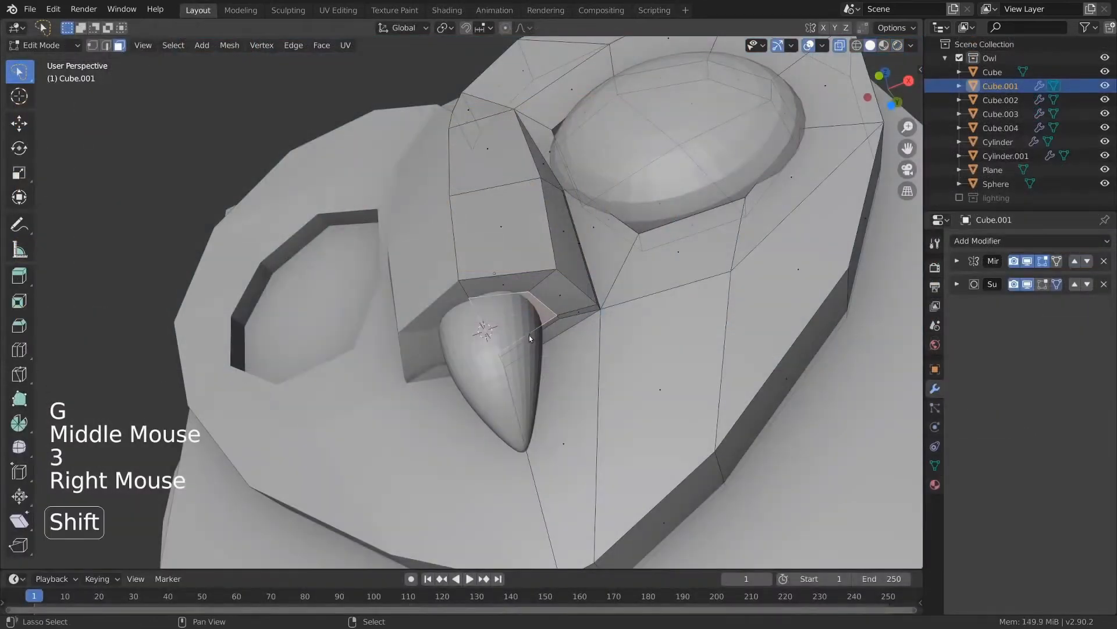
Add the neighbouring face beside the owl's beak to the selection and extrude it on the face mesh.
shift+right_click(538, 343)
middle_drag(577, 360, 608, 379)
key(e)
click(595, 348)
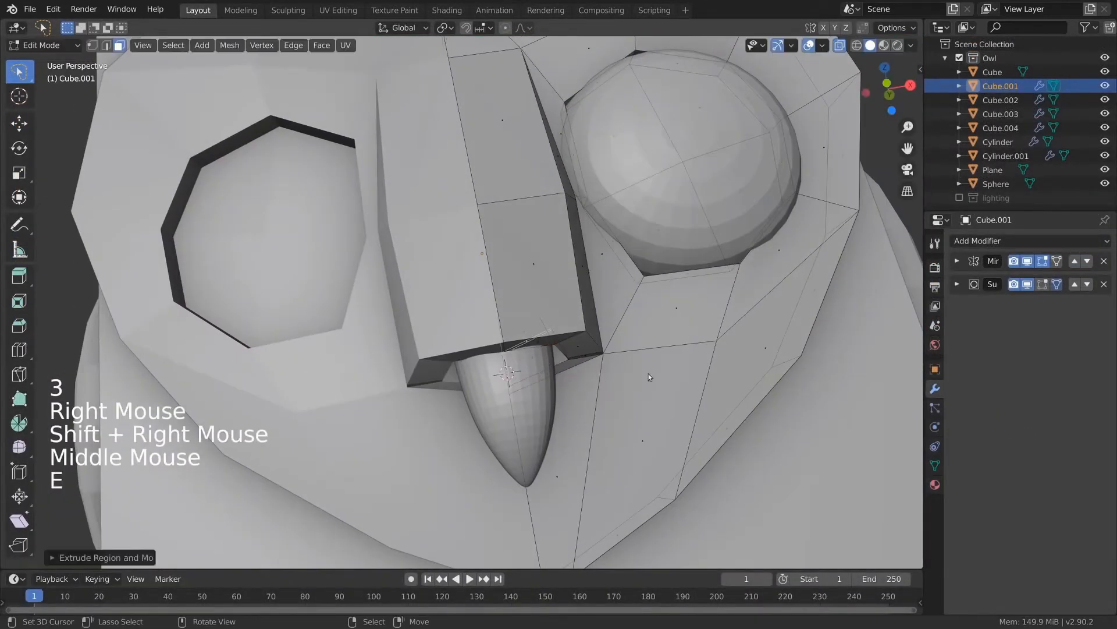
middle_drag(595, 348, 522, 267)
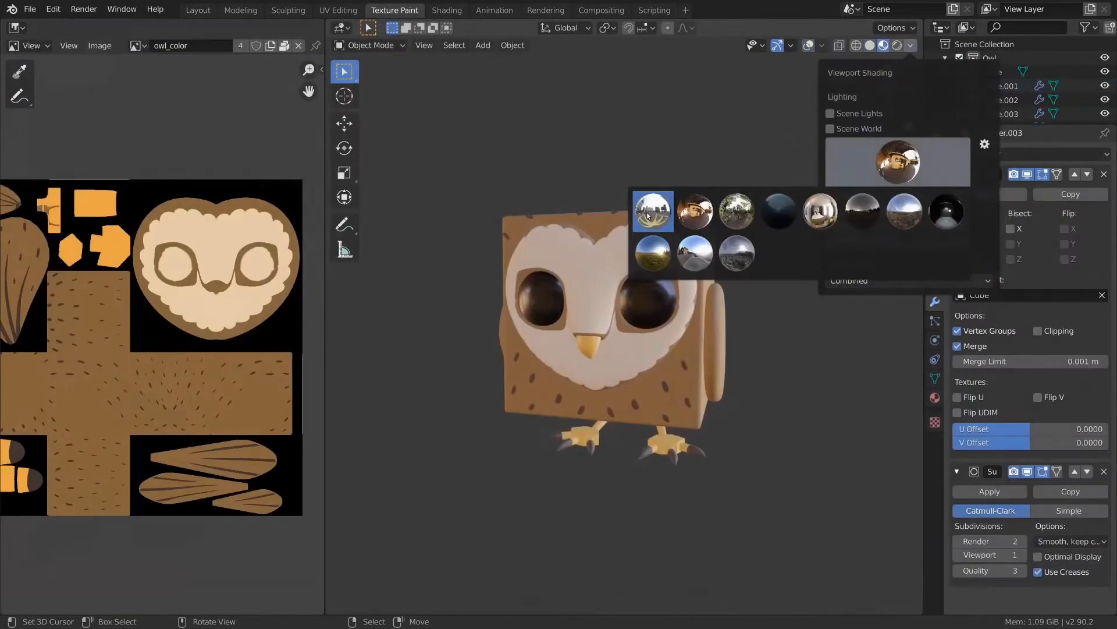
Try the first HDRI environment for the owl's viewport preview lighting, and switch to the third preset.
click(653, 211)
click(927, 159)
click(737, 211)
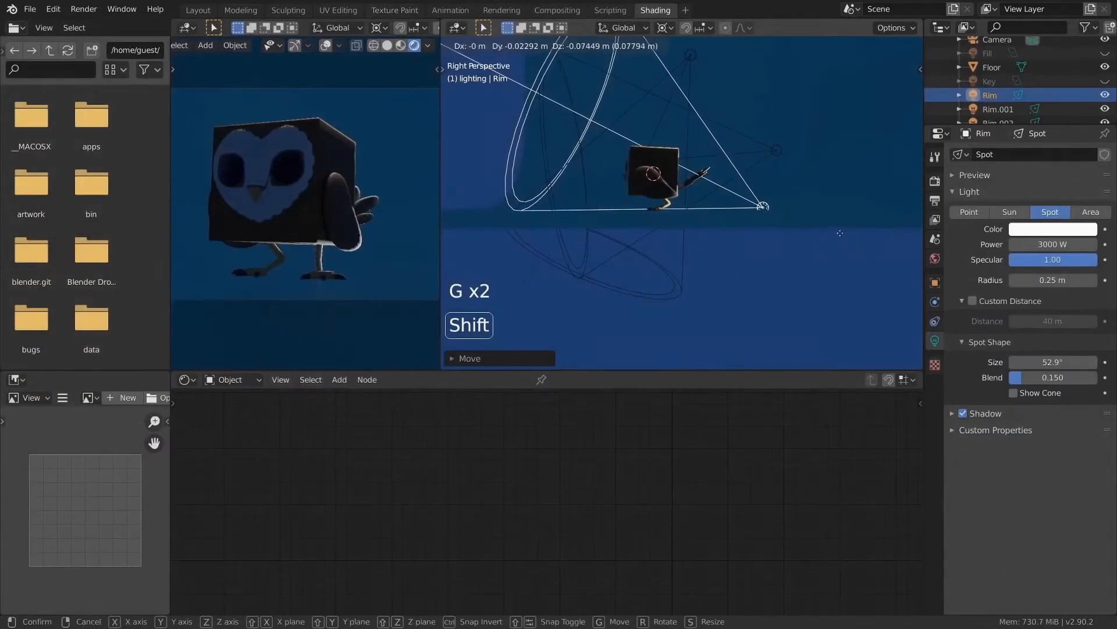
Reposition and slightly rotate the Rim spot light low behind the owl in the right view.
click(840, 233)
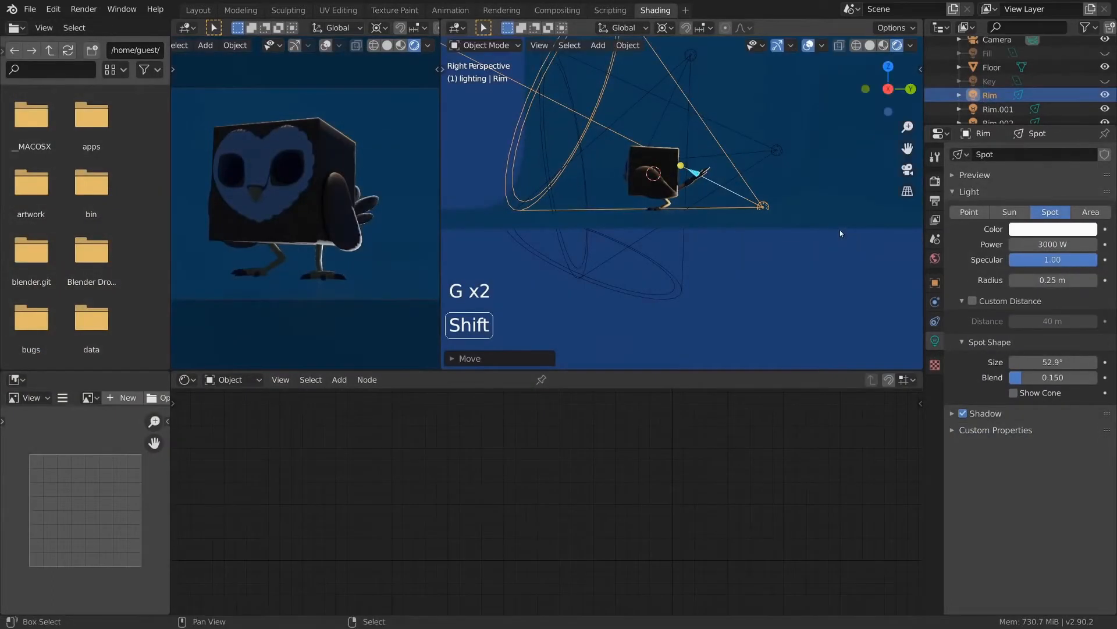
key(r)
click(841, 224)
key(g)
click(843, 220)
key(g)
click(844, 227)
key(g)
click(843, 232)
key(g)
click(843, 201)
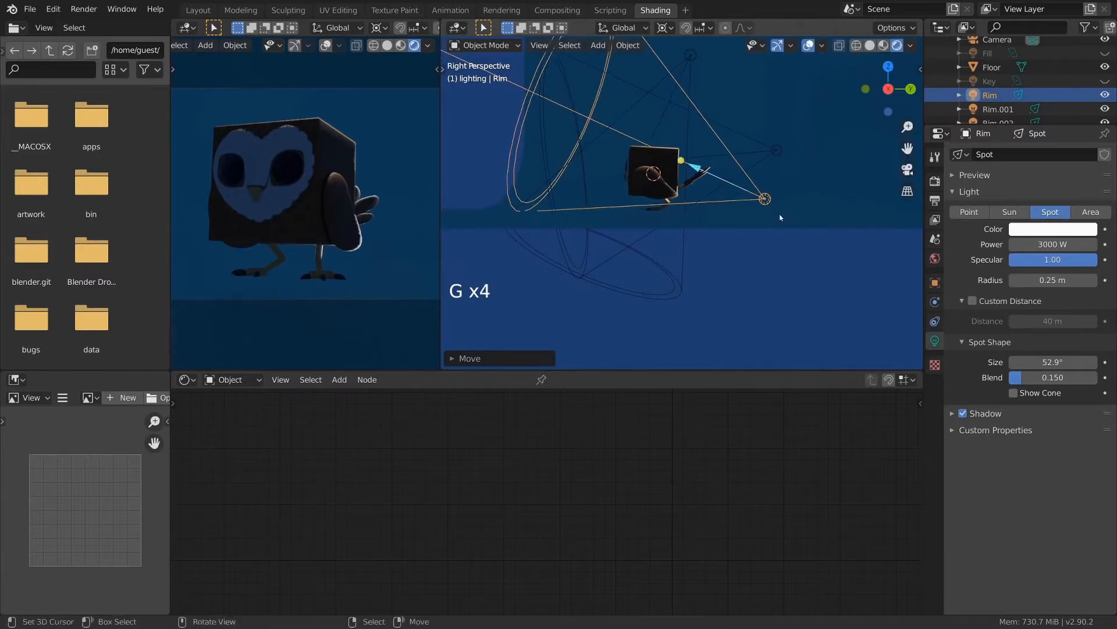
Unhide the hidden Fill and Key lights in the owl scene and deselect everything.
key(alt+a)
key(alt+h)
key(alt+a)
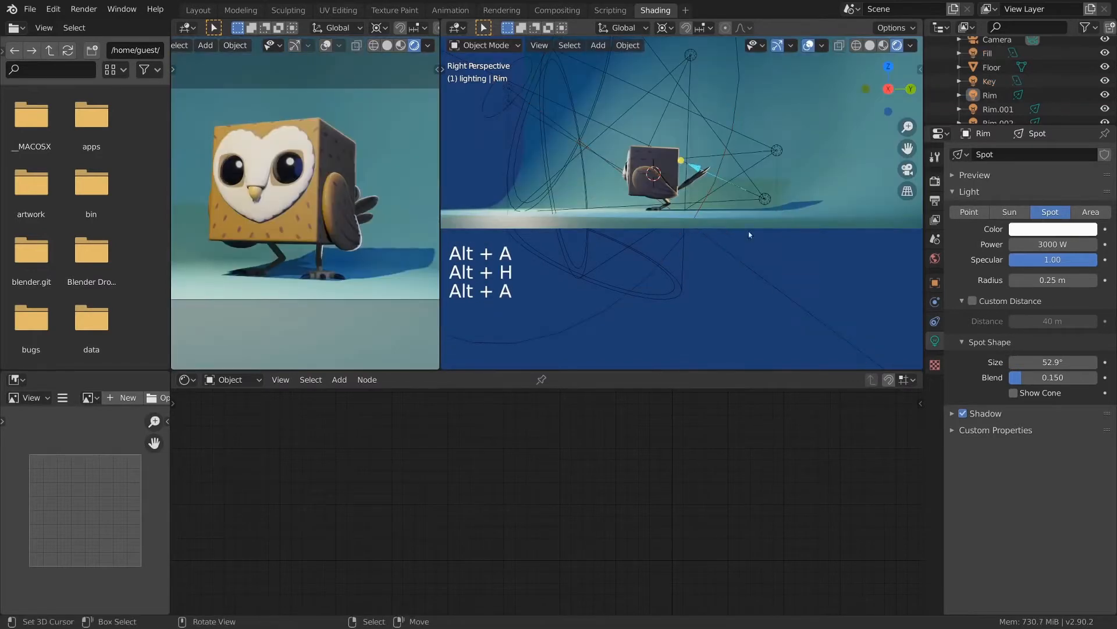
shift+middle_drag(387, 232, 397, 242)
middle_drag(783, 195, 729, 266)
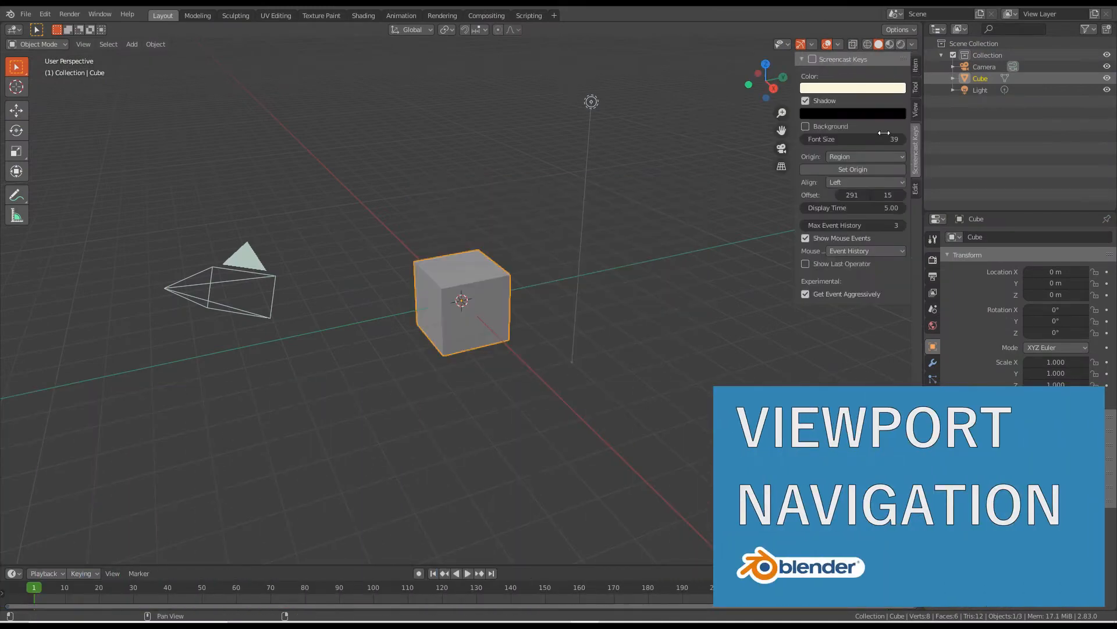
Hide the viewport sidebar and move the default cube 1 m along the global Z axis.
key(n)
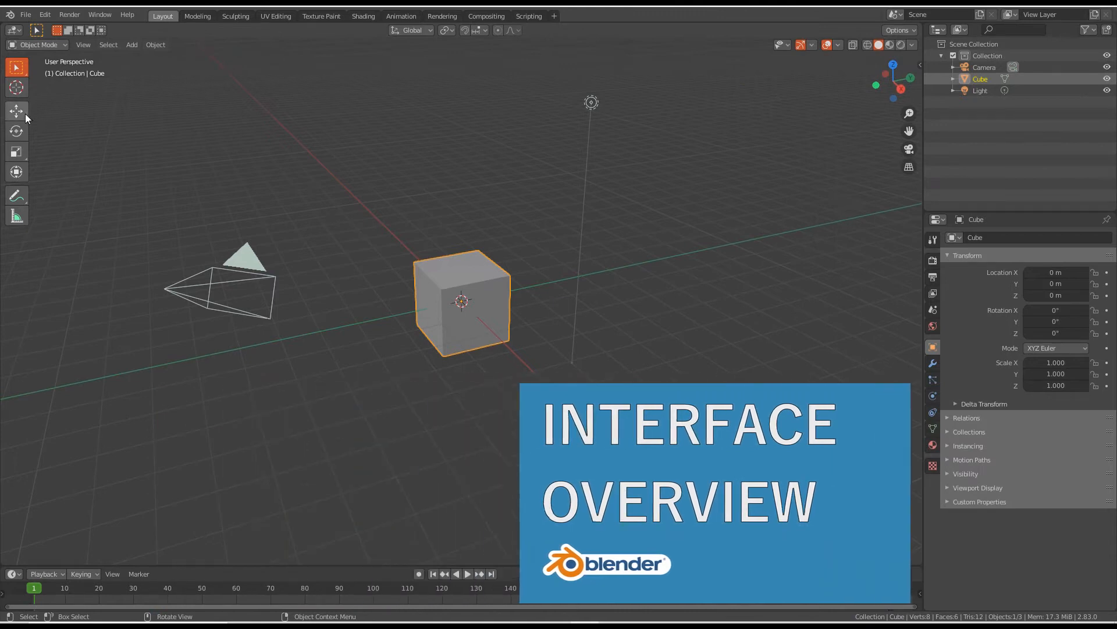
click(24, 114)
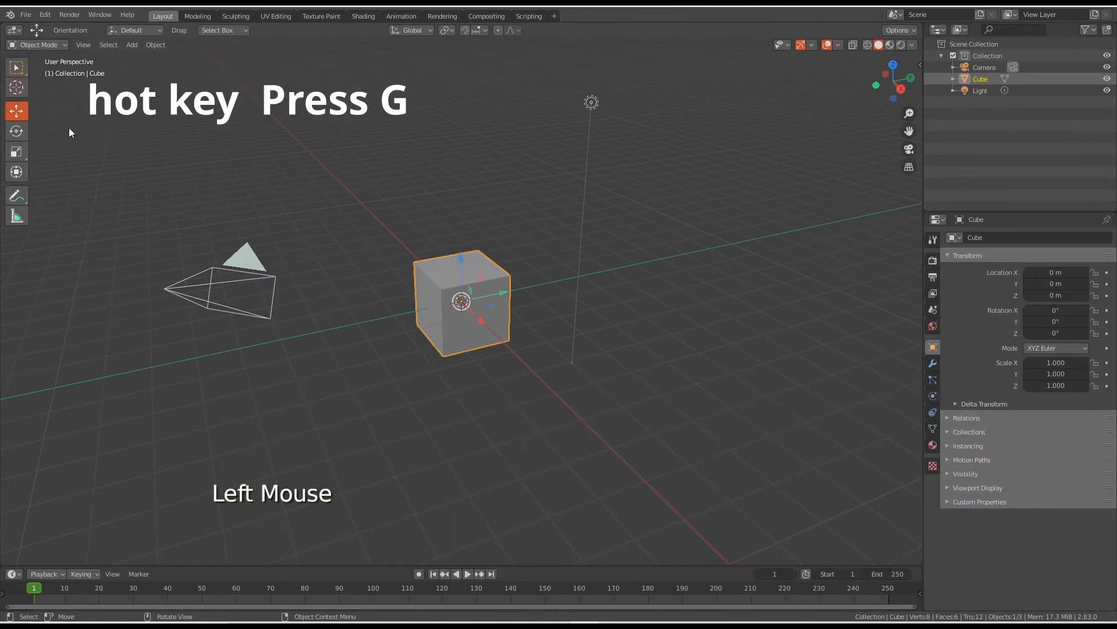
key(g)
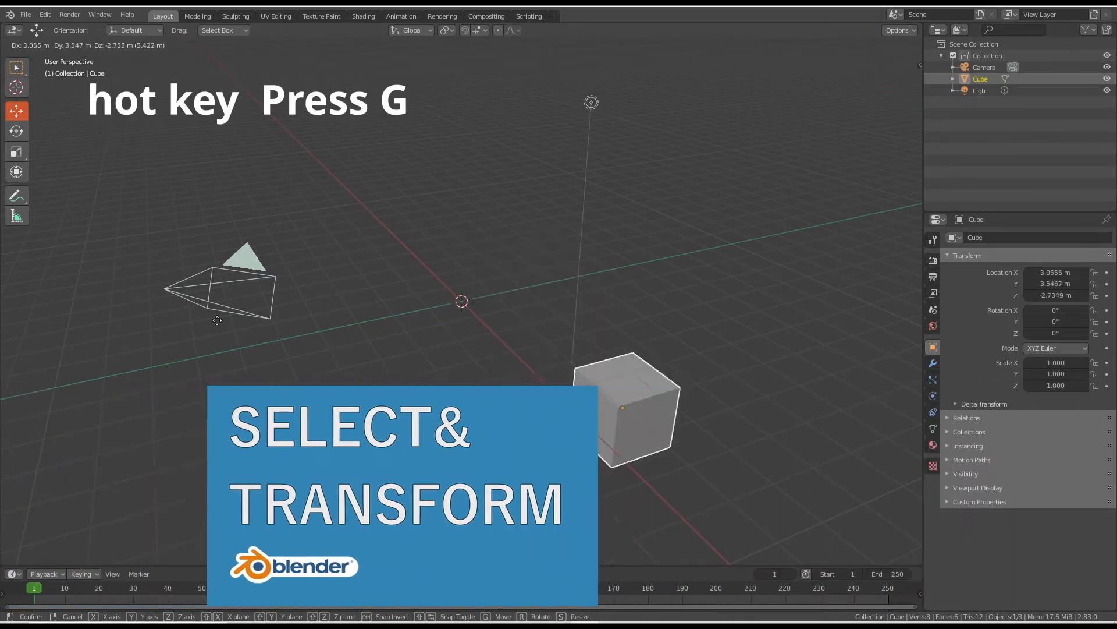
key(z)
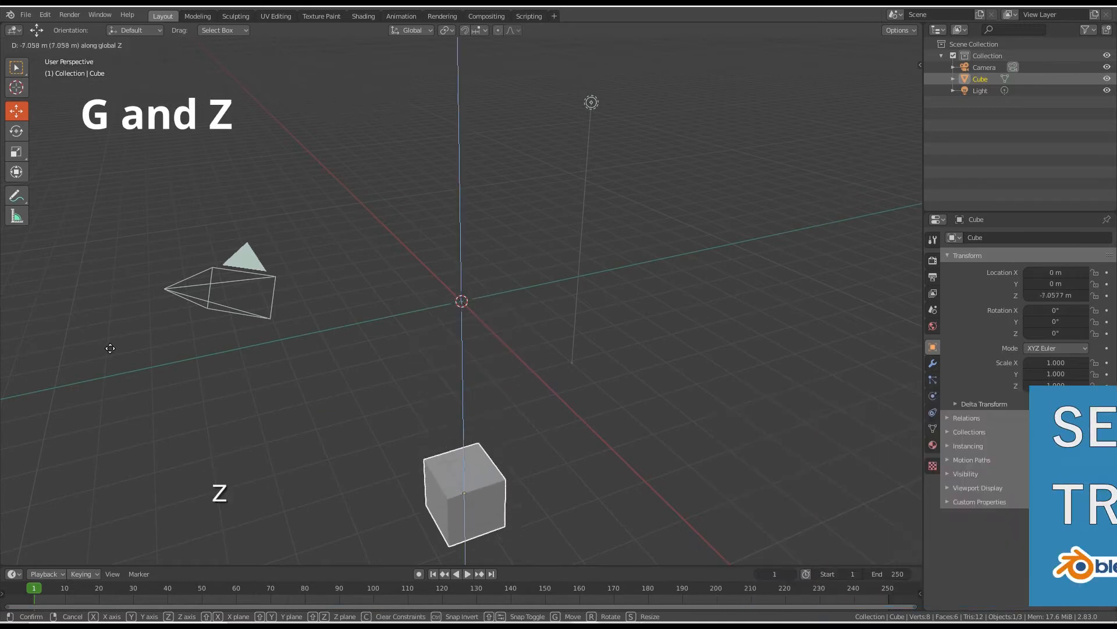
key(KP_1)
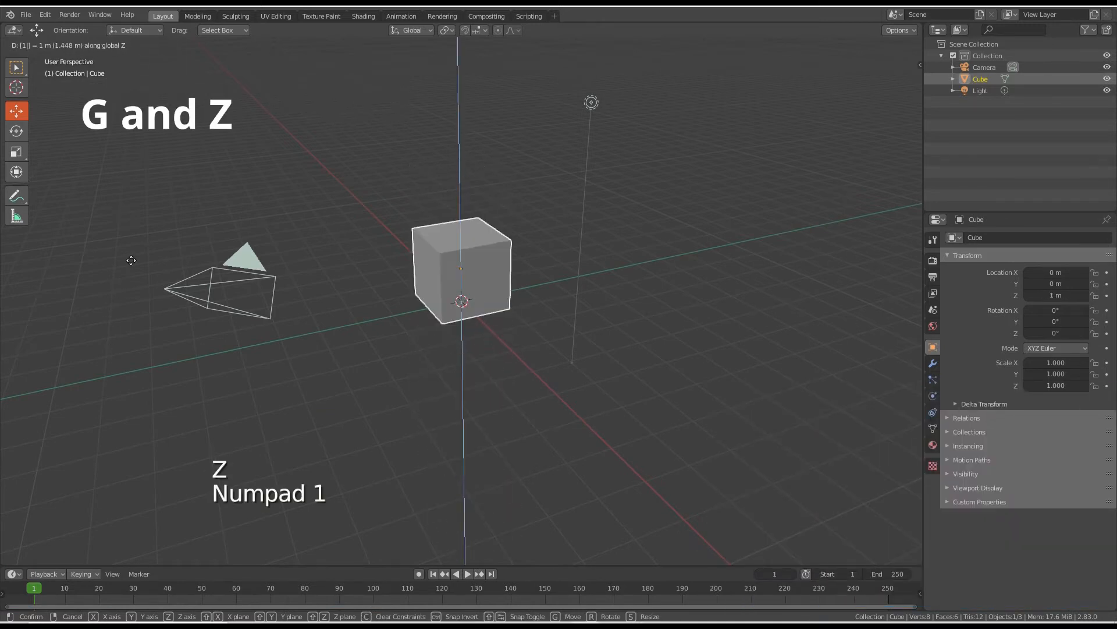
click(131, 261)
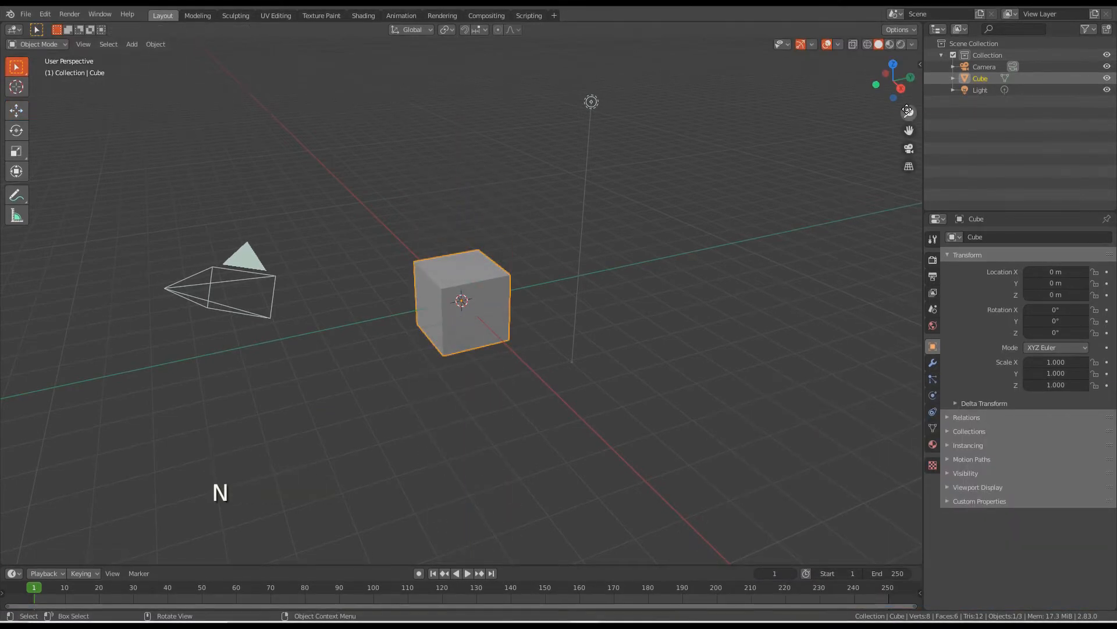
In the right orthographic view, place the 3D cursor near the middle of the cube's negative-Y face, about Y -1.04 m, Z 0.01 m.
drag(908, 112, 867, 132)
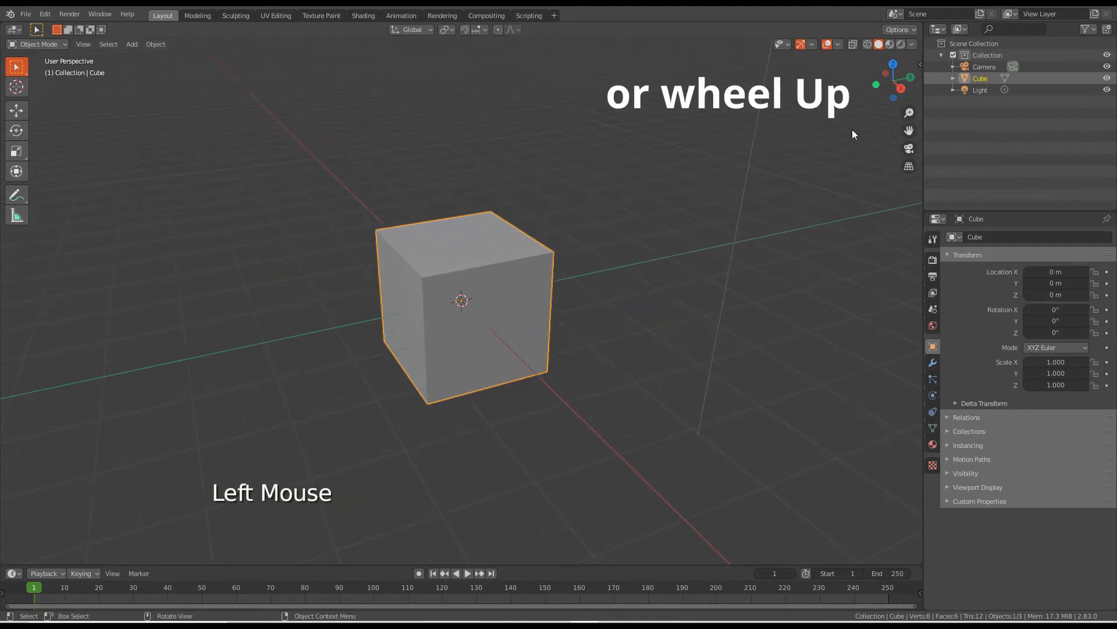
scroll(842, 130, up, 4)
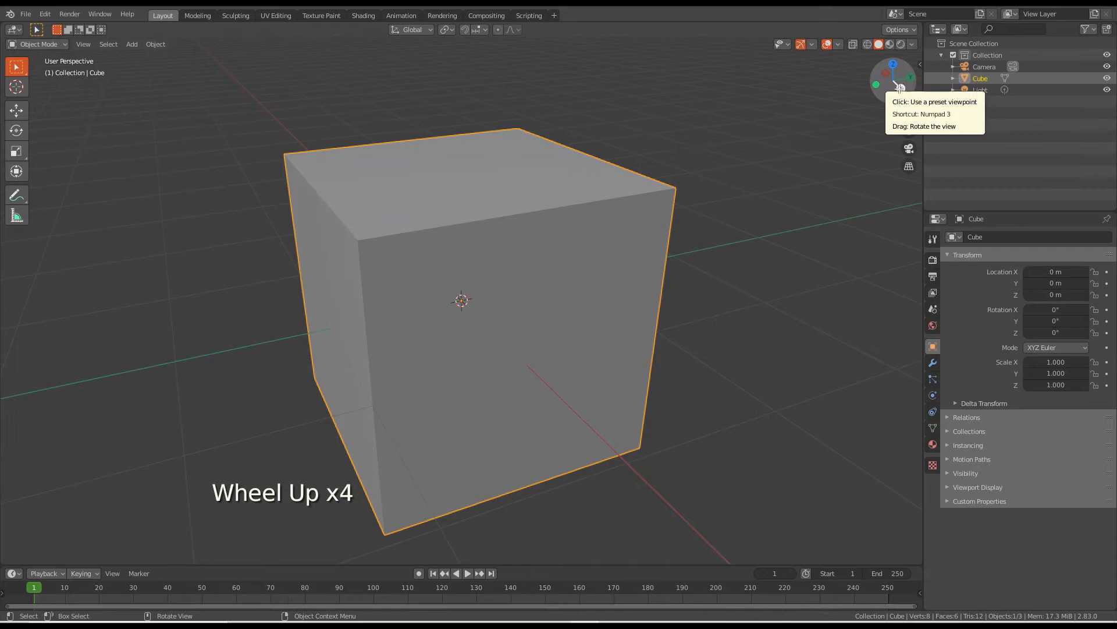
key(KP_3)
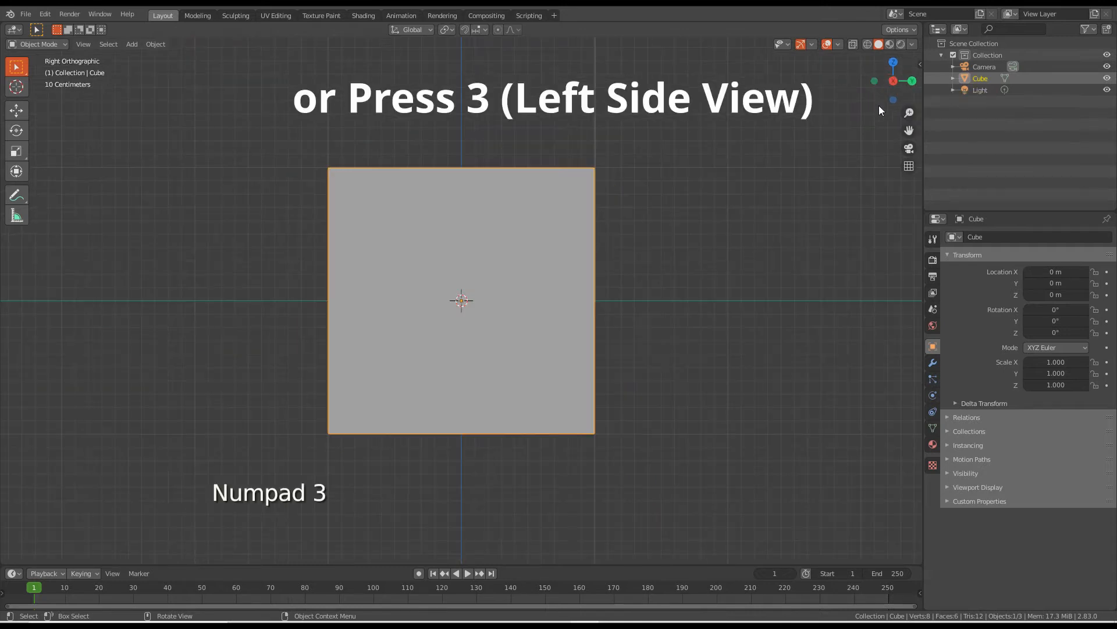
drag(909, 130, 956, 91)
shift+middle_drag(758, 161, 791, 148)
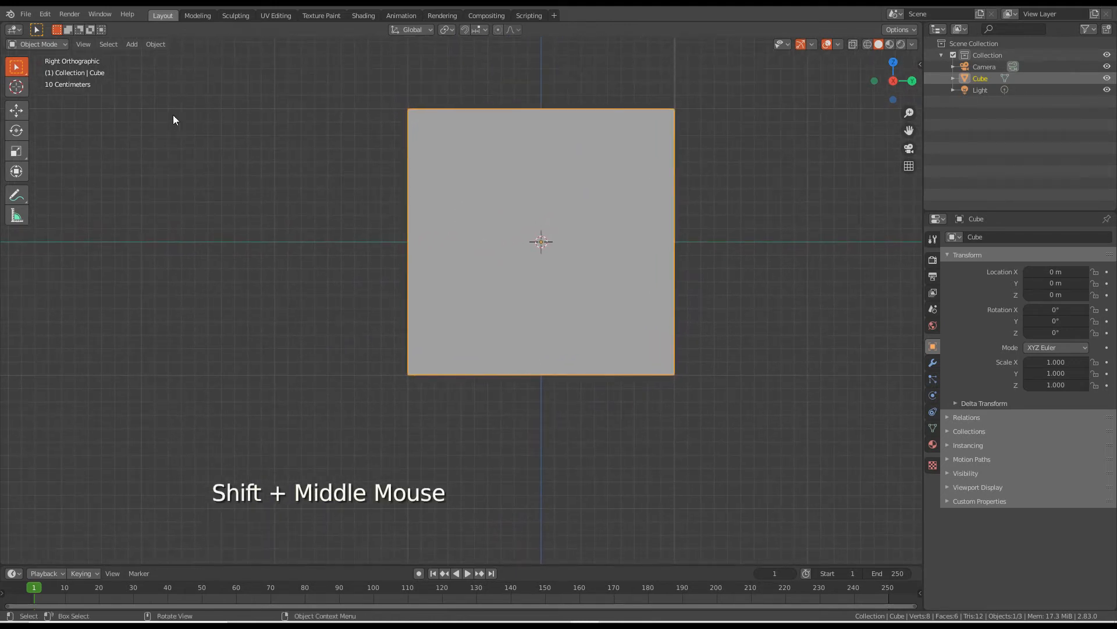
click(20, 88)
click(79, 107)
click(17, 67)
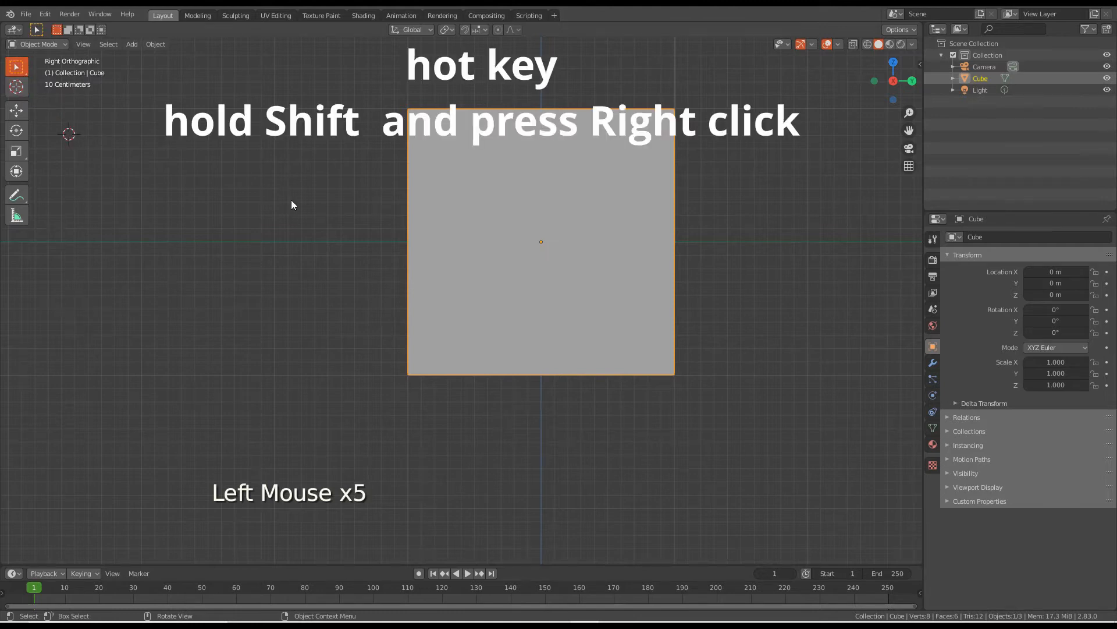
shift+right_click(402, 240)
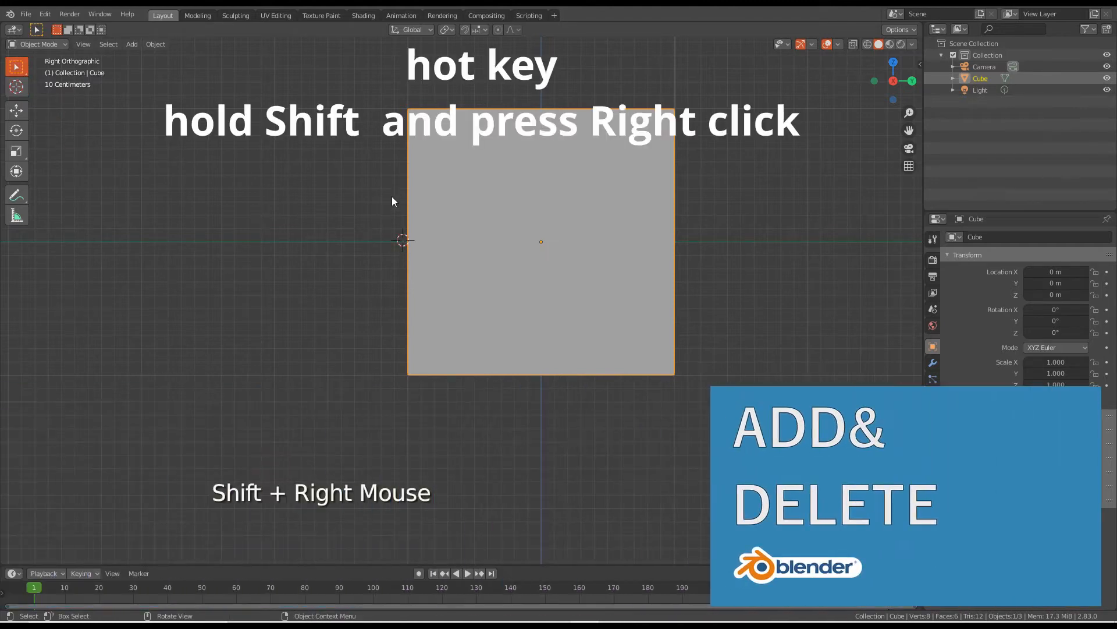
Add a new cube mesh at the 3D cursor.
click(135, 44)
mouse_move(142, 58)
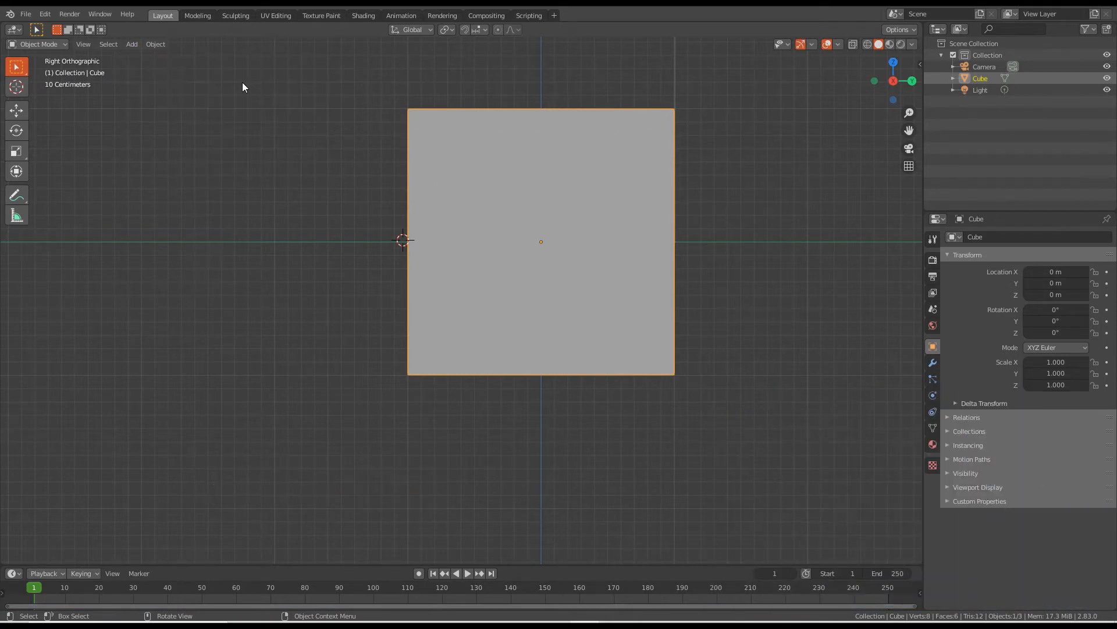
key(shift+a)
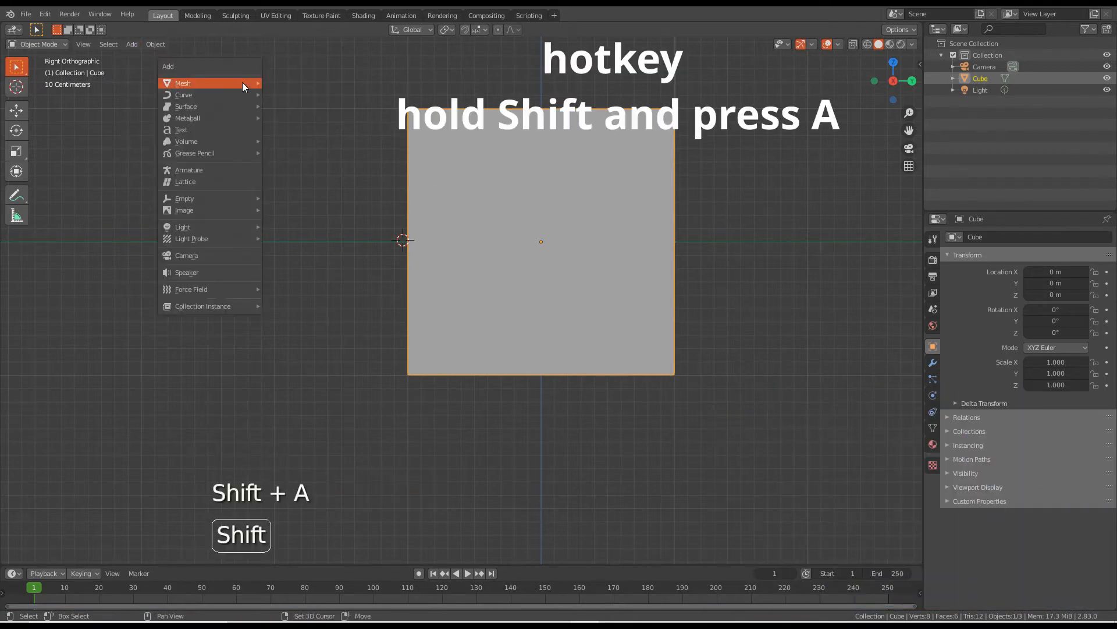
mouse_move(242, 83)
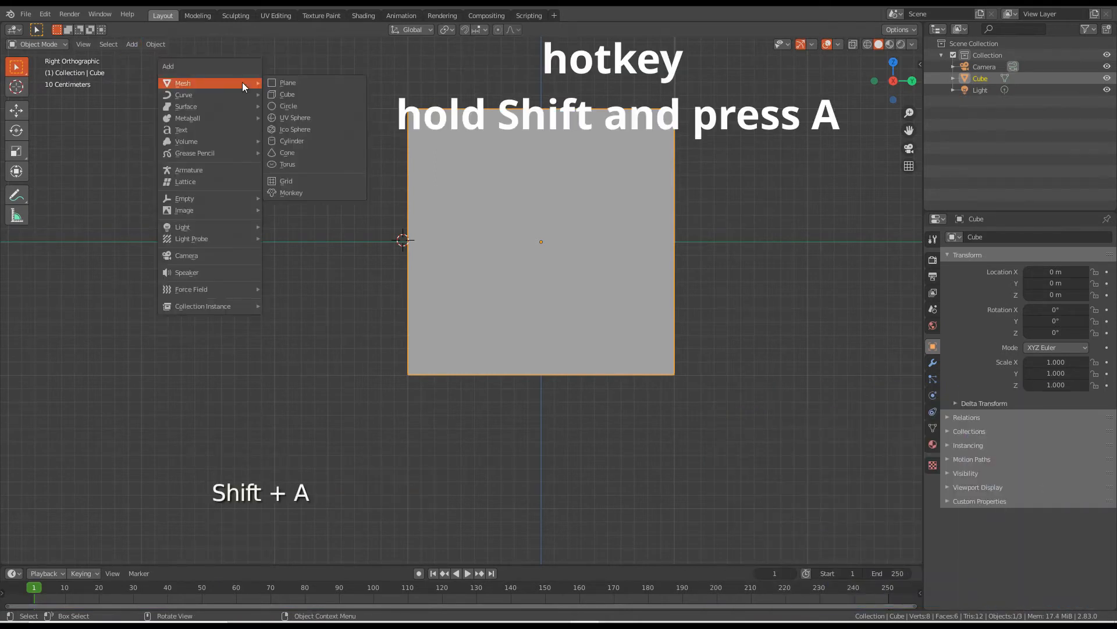
click(316, 93)
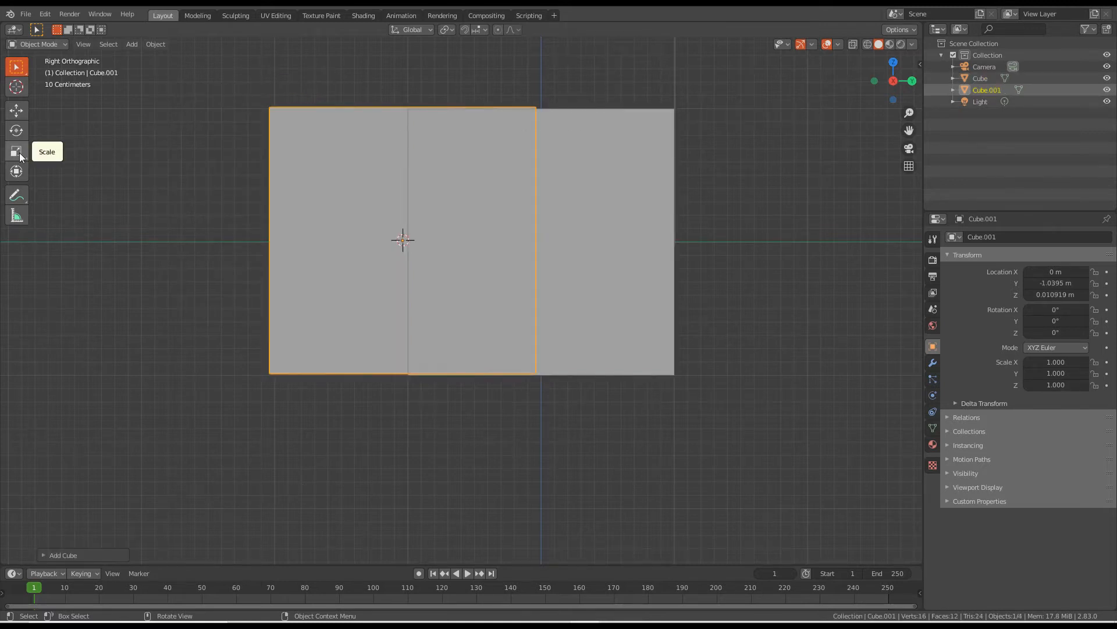
Scale the new cube uniformly to about 0.888, and flatten it along Y to a scale of about 0.213.
key(s)
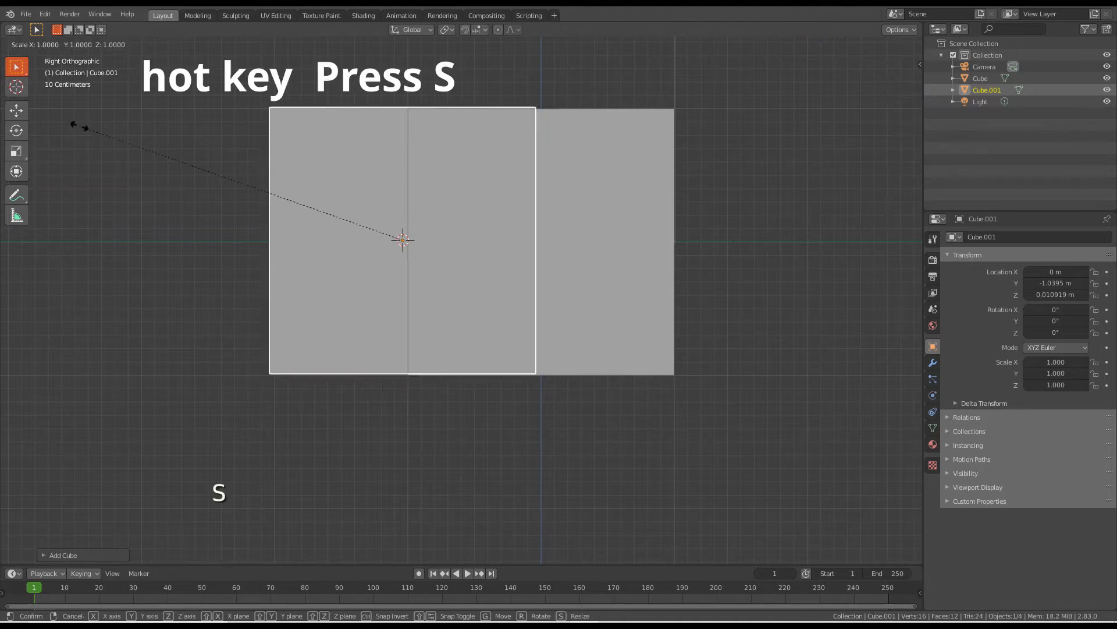
click(113, 150)
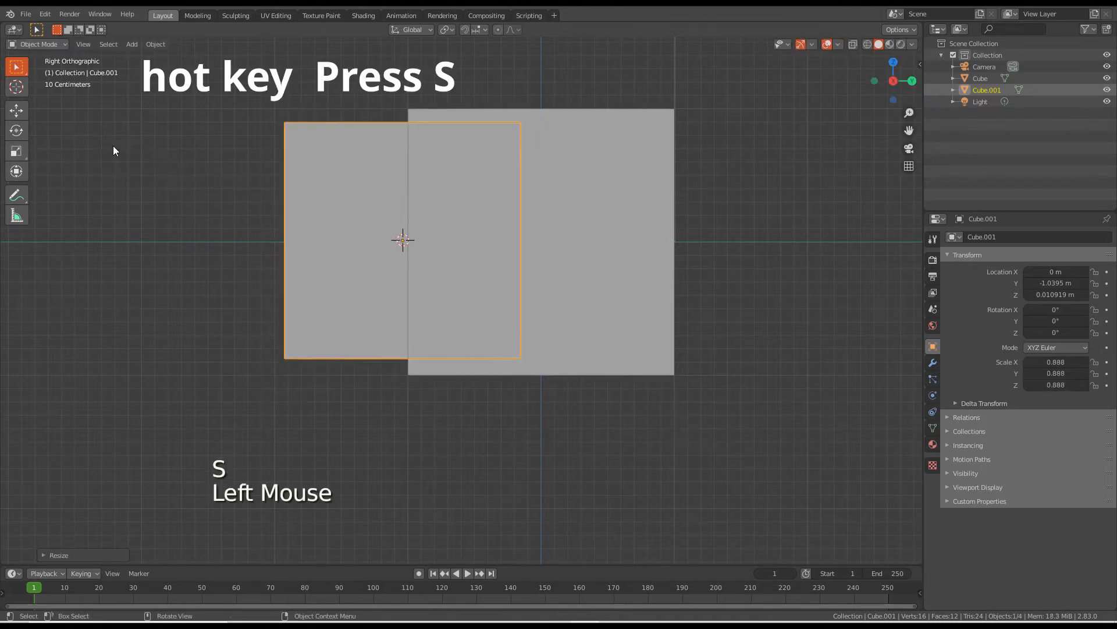
key(s)
key(y)
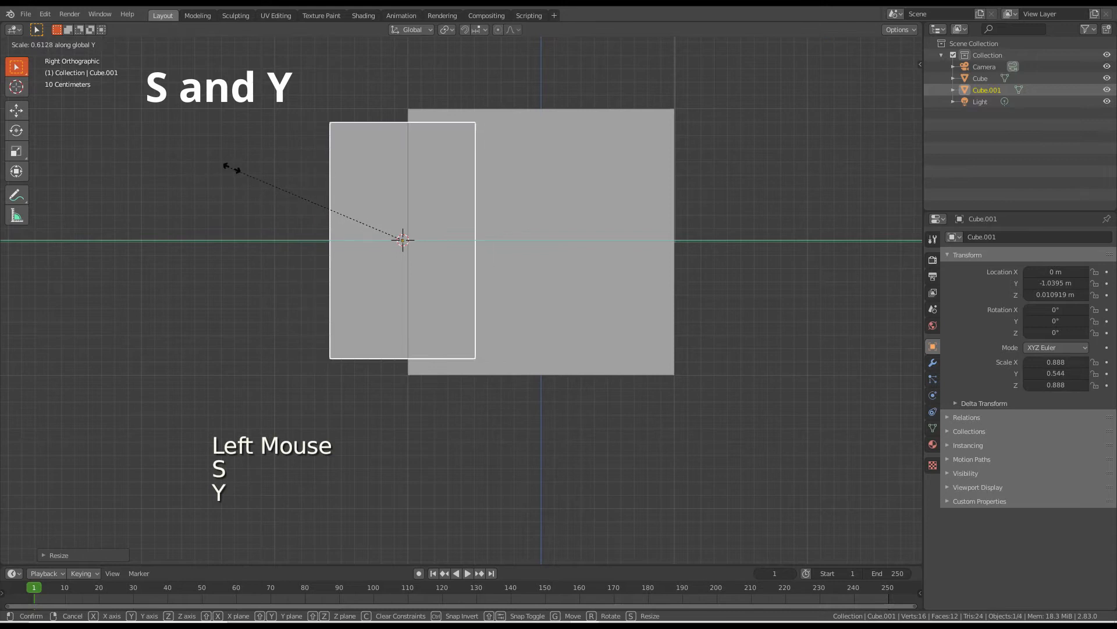
click(364, 183)
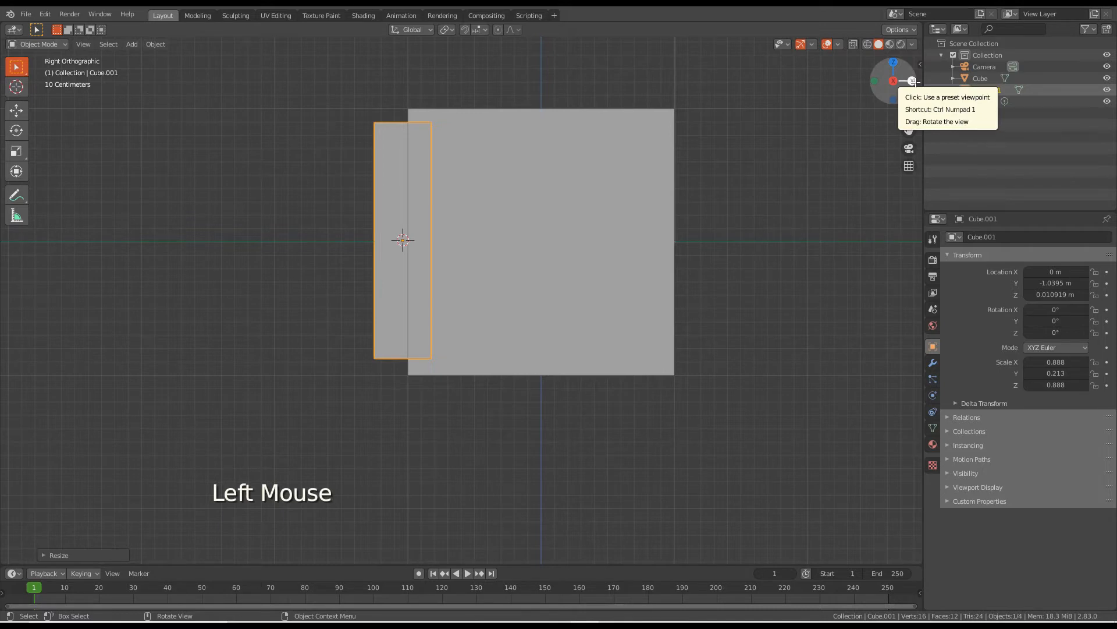
Enter Edit Mode on the flattened cube in front view and subdivide its whole mesh with 3 cuts.
key(KP_1)
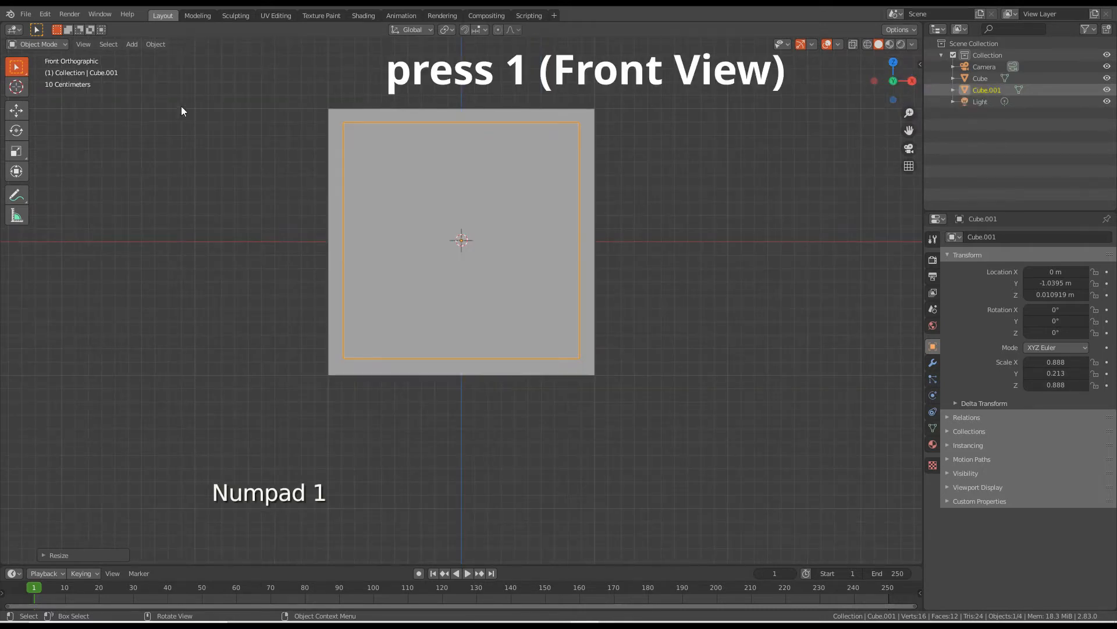
click(62, 47)
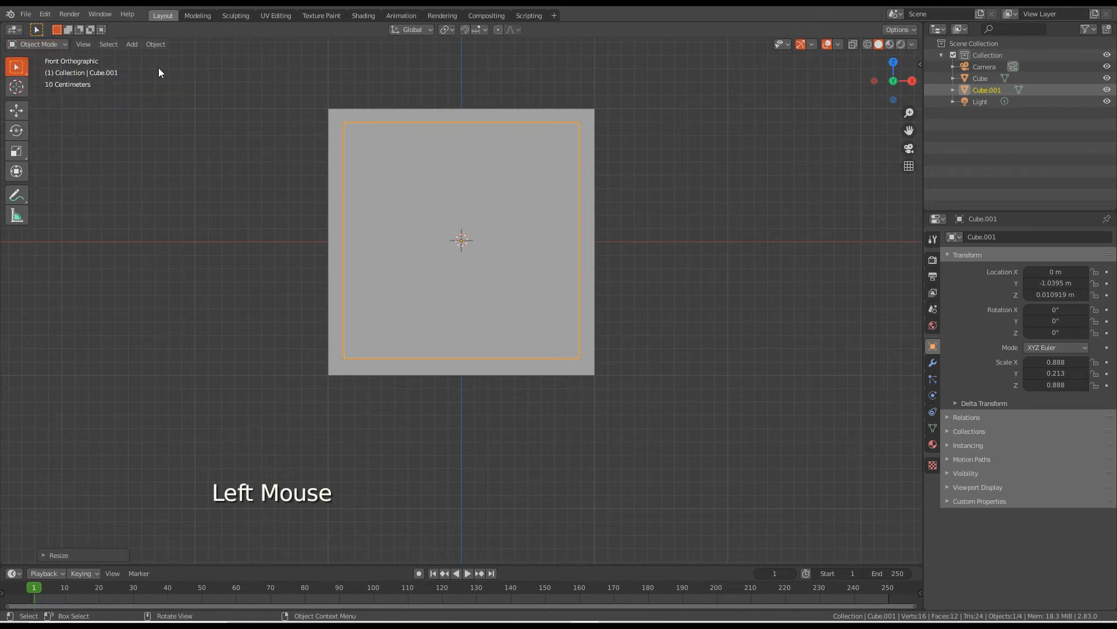
key(Tab)
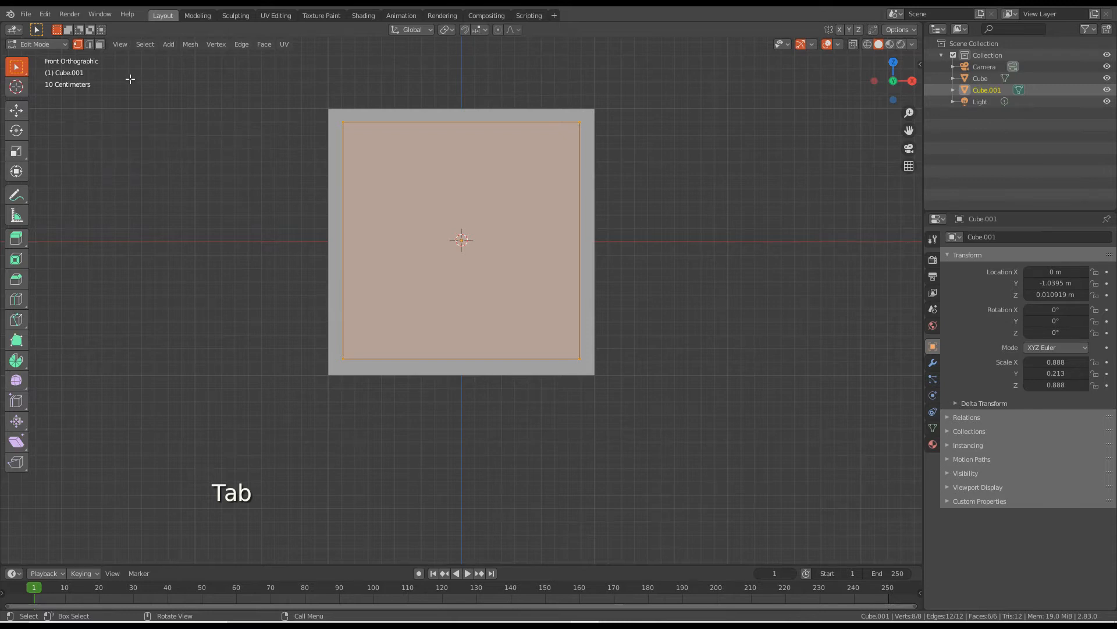
right_click(130, 78)
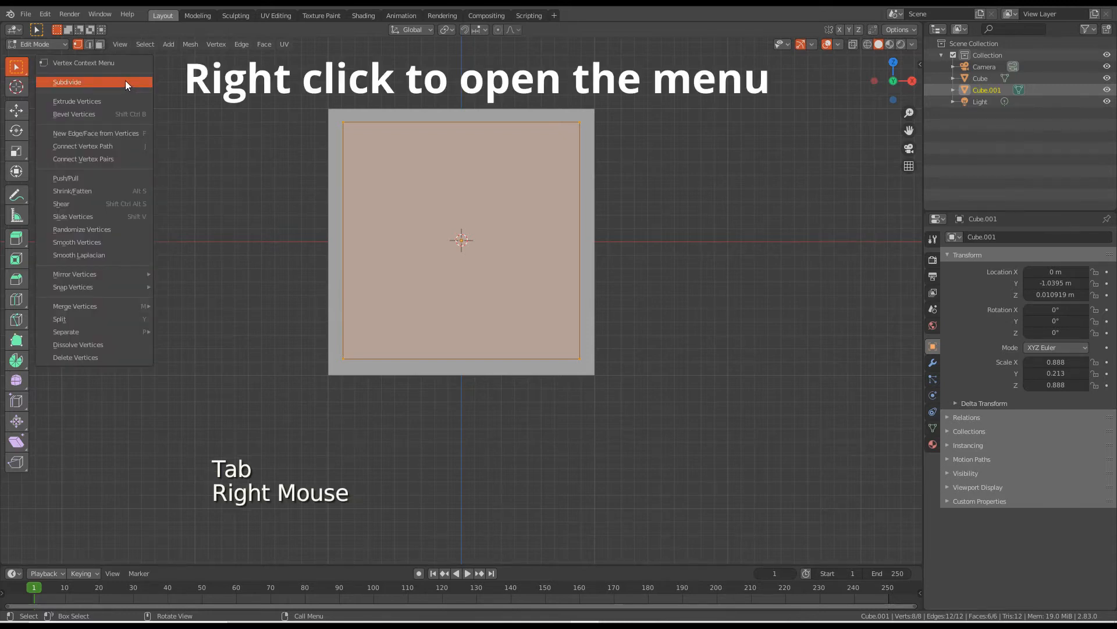
click(125, 82)
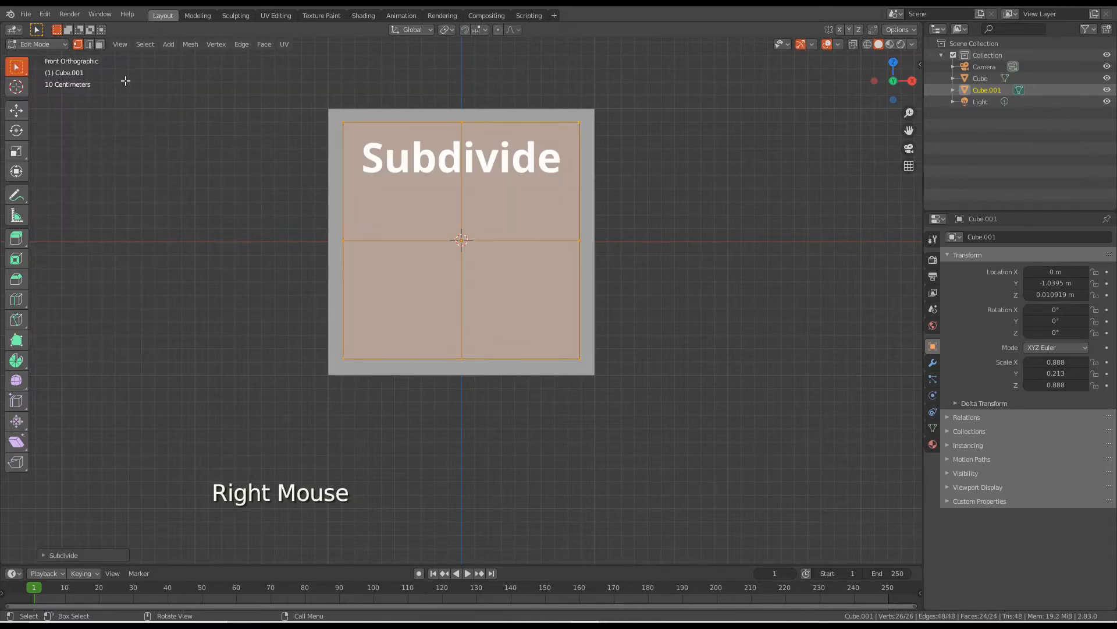
click(42, 556)
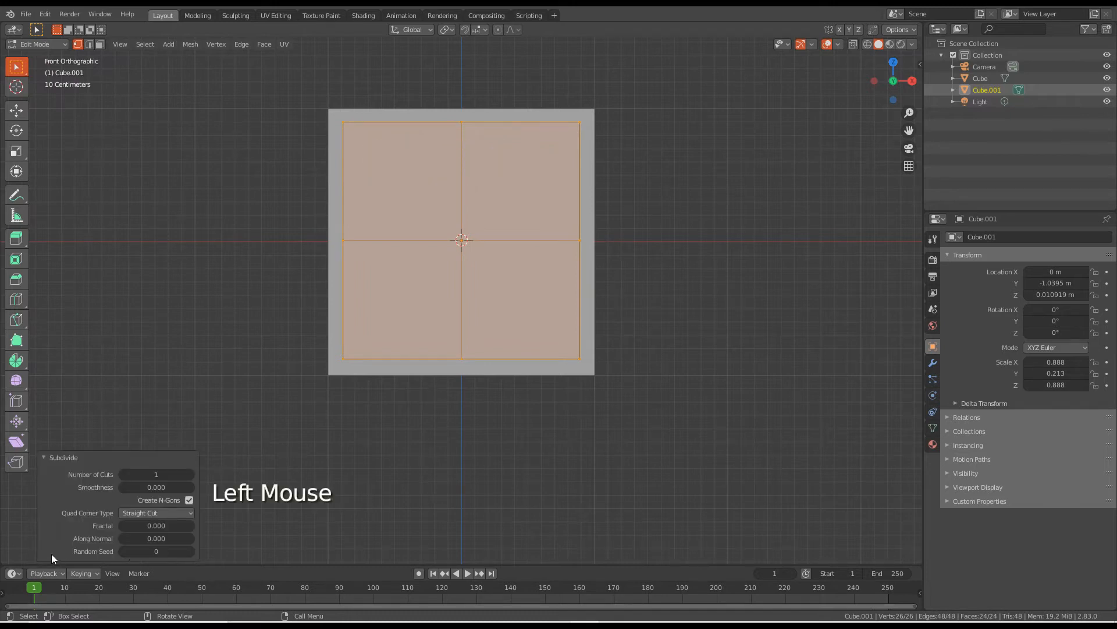
click(192, 474)
click(193, 474)
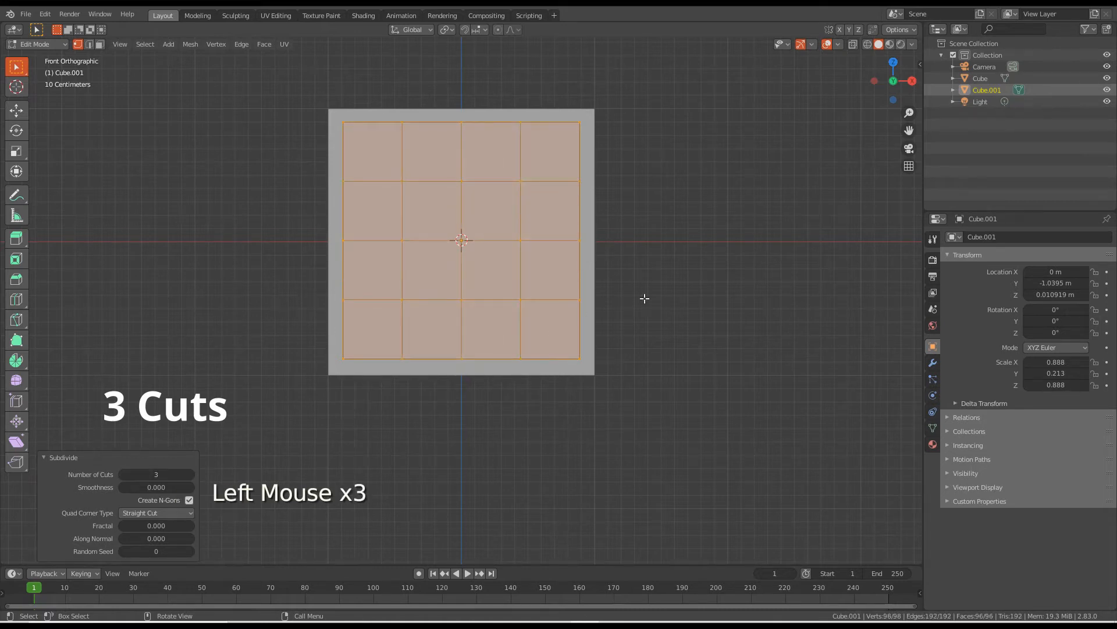
drag(891, 70, 889, 94)
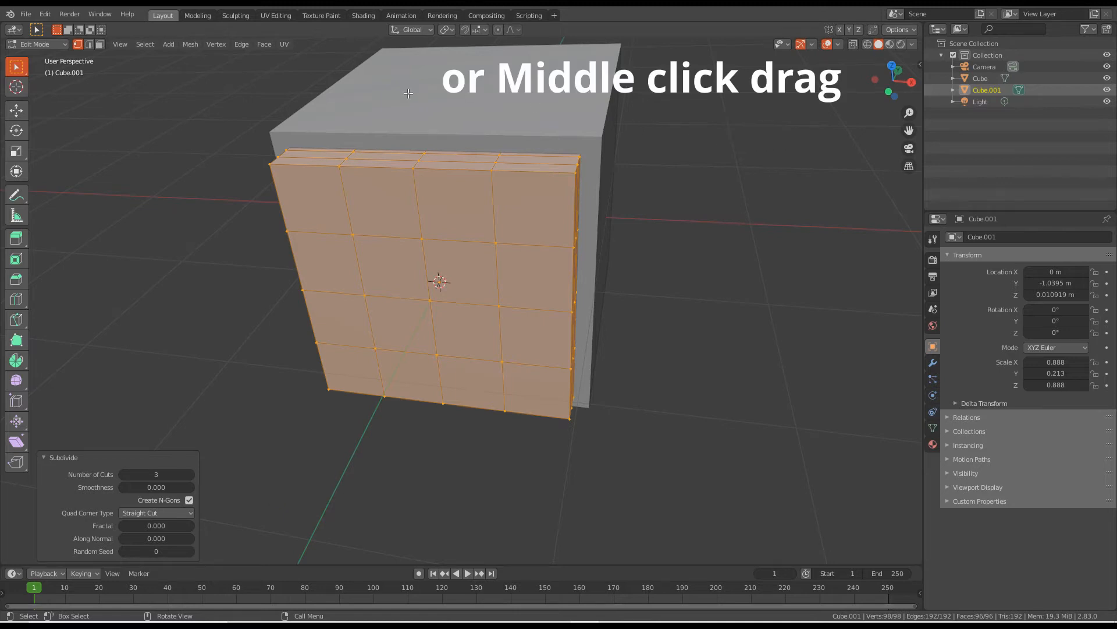
Enable X-axis mesh mirroring for the subdivided front panel and turn on X-ray display.
mouse_move(408, 93)
middle_down()
mouse_move(407, 129)
mouse_move(403, 81)
mouse_move(401, 108)
middle_up()
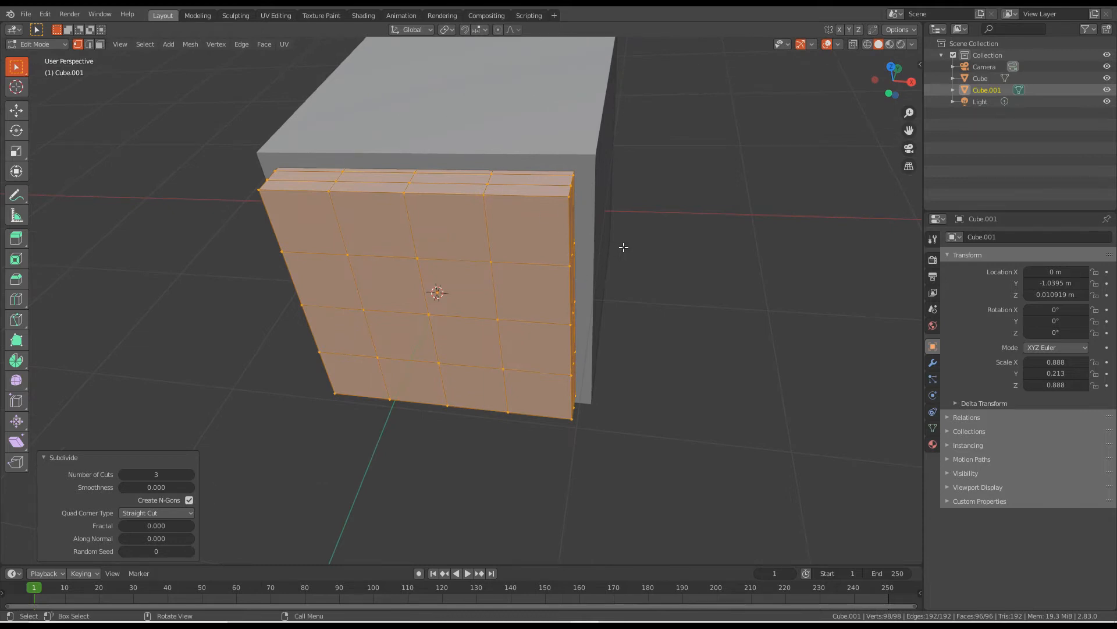
click(840, 29)
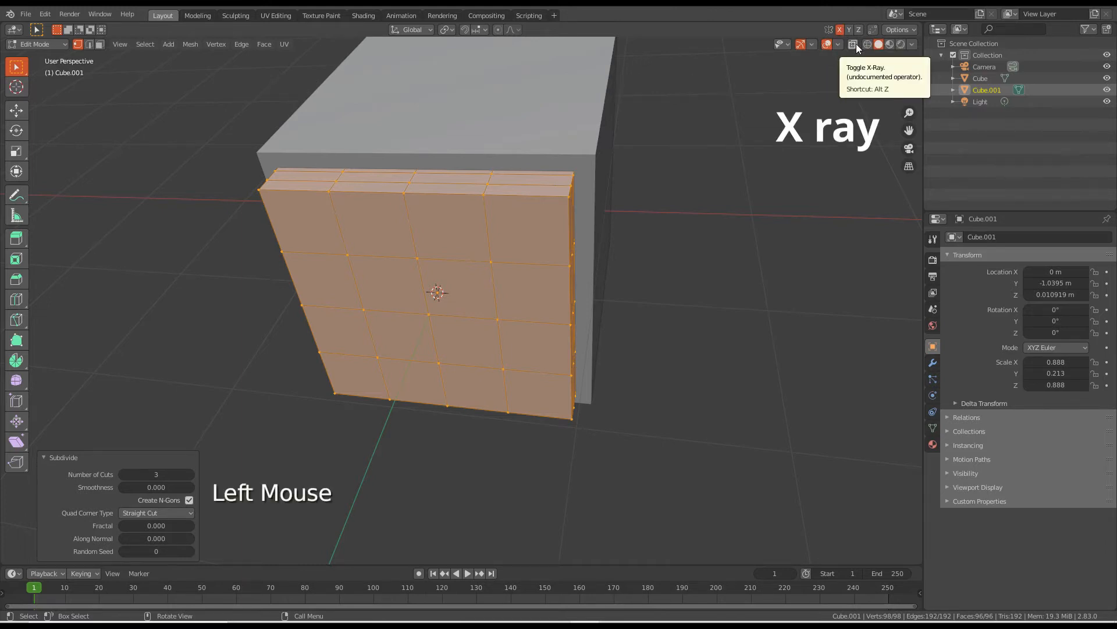
key(alt+z)
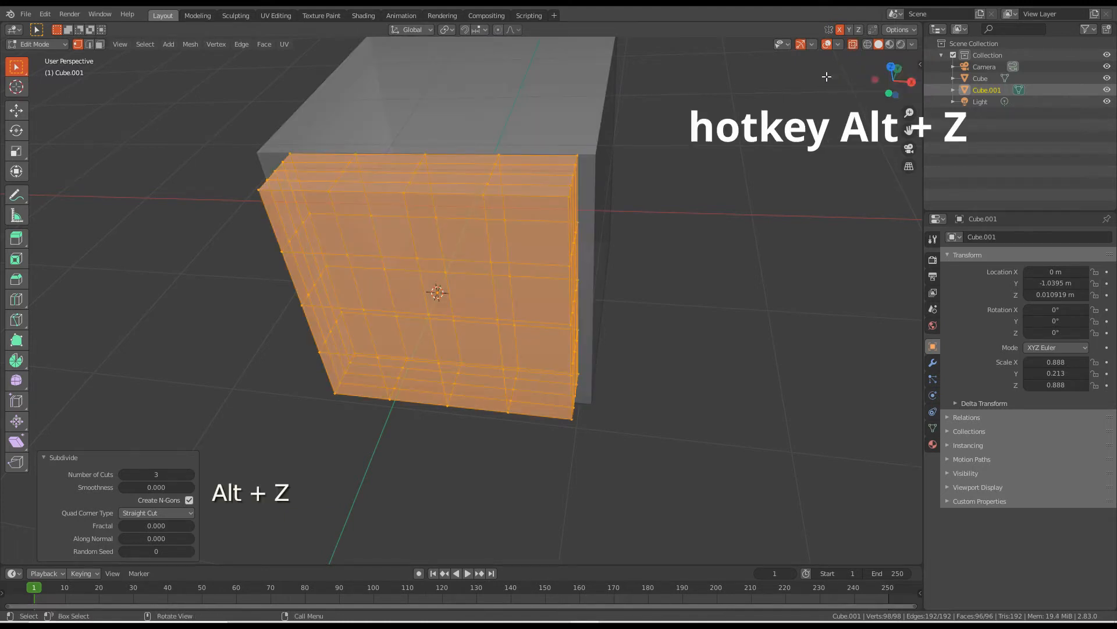
Try the select tool's different modes with test selections around the panel's upper corner.
click(26, 68)
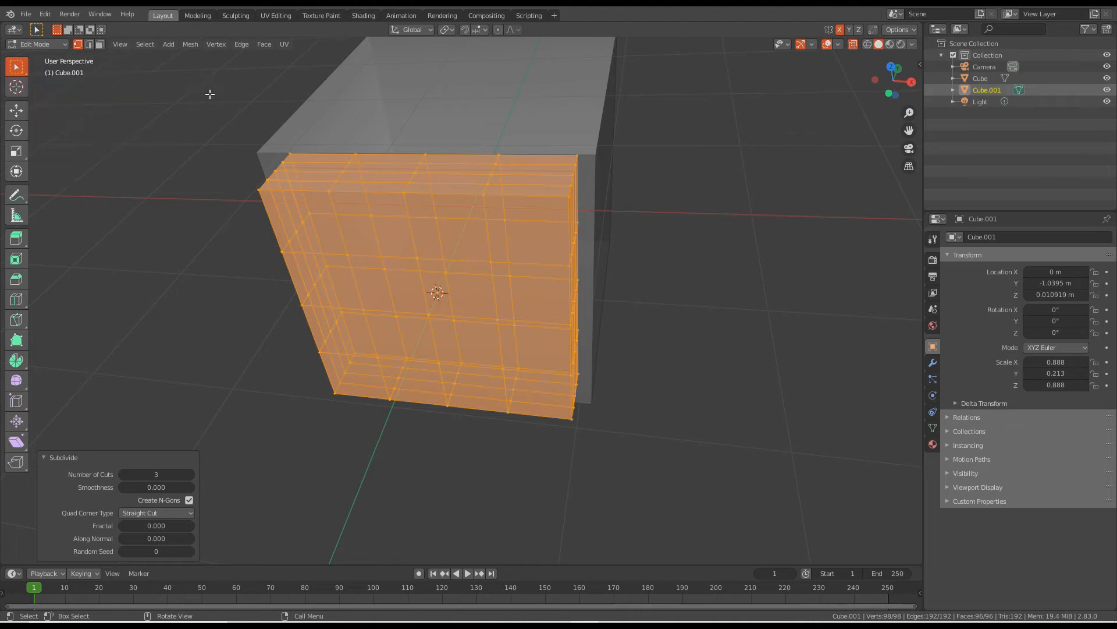
drag(160, 86, 213, 146)
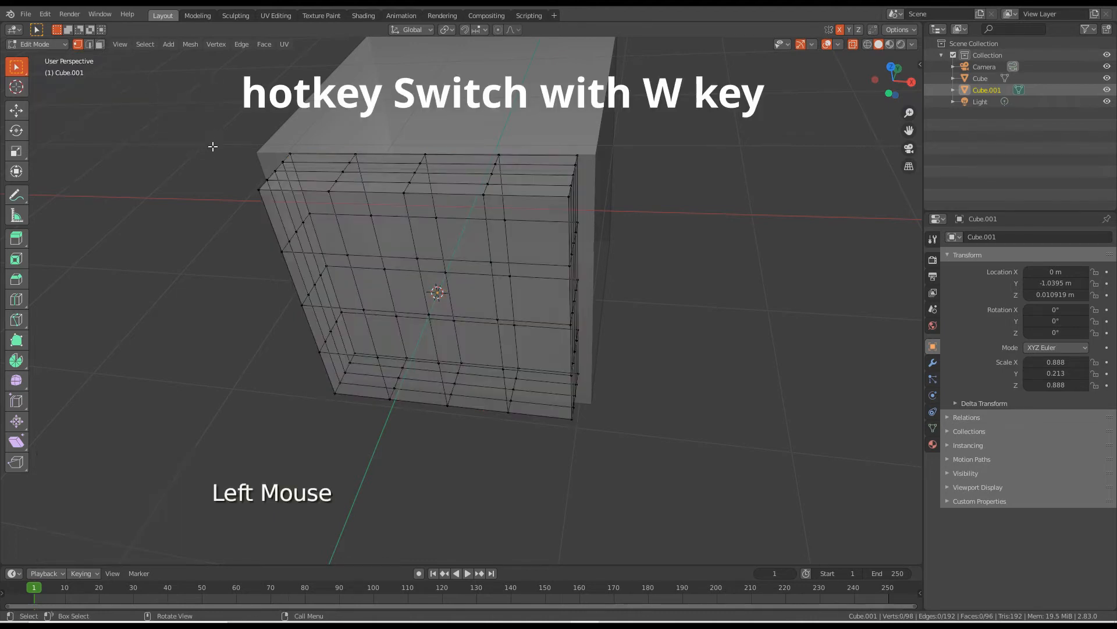
key(w)
mouse_move(151, 119)
mouse_down()
mouse_move(199, 209)
mouse_move(351, 208)
mouse_move(324, 109)
mouse_move(192, 120)
mouse_up()
key(w)
key(w)
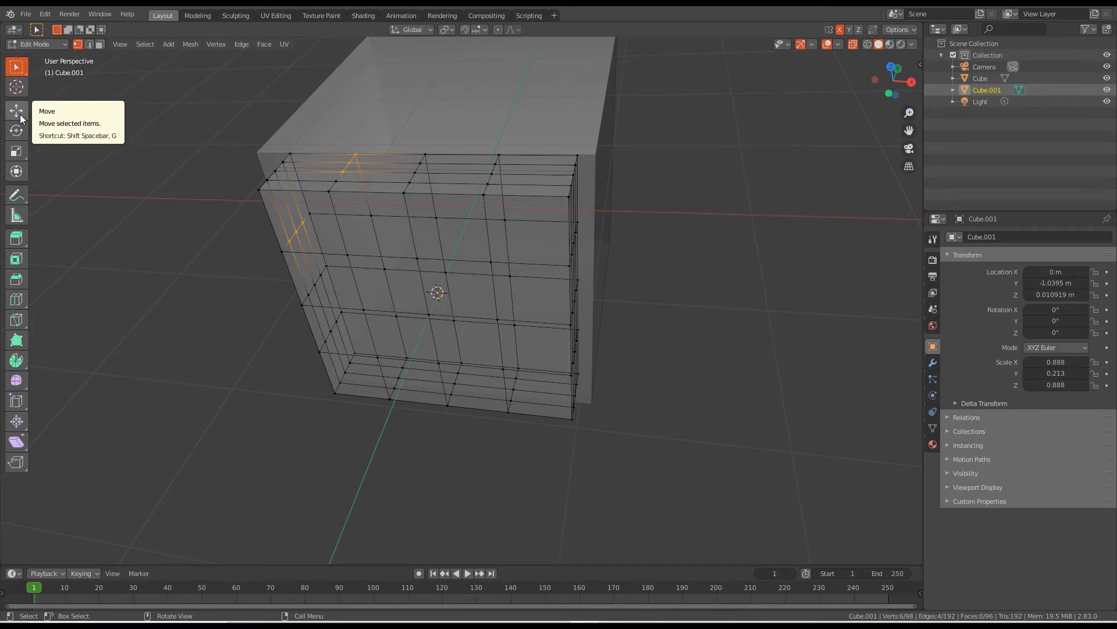
drag(454, 137, 517, 208)
key(g)
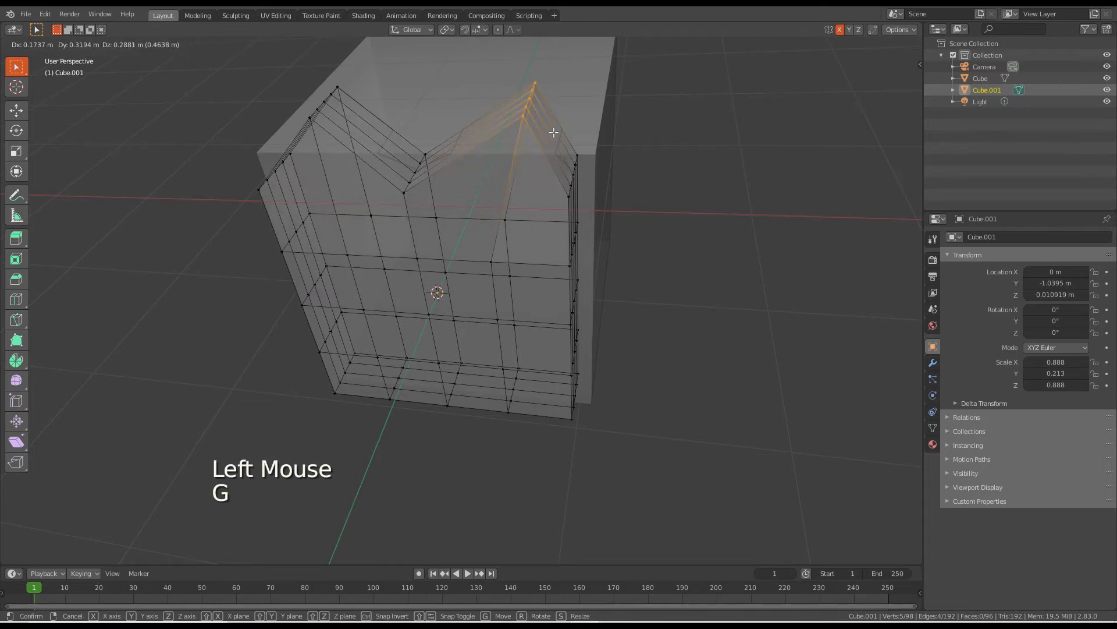
right_click(554, 133)
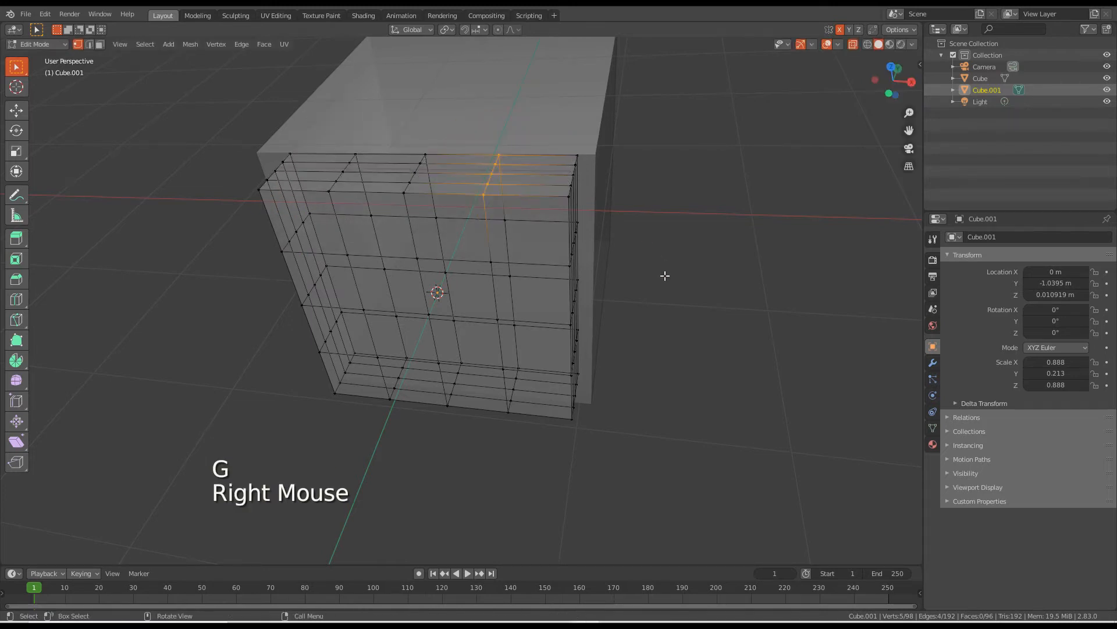
In front view, lower the middle vertices of the panel's top edge into a notch and pull the mirrored upper vertices and corners inward.
key(KP_1)
shift+middle_drag(656, 257, 681, 274)
click(499, 156)
key(g)
click(524, 207)
click(559, 156)
key(g)
click(597, 147)
click(637, 167)
key(g)
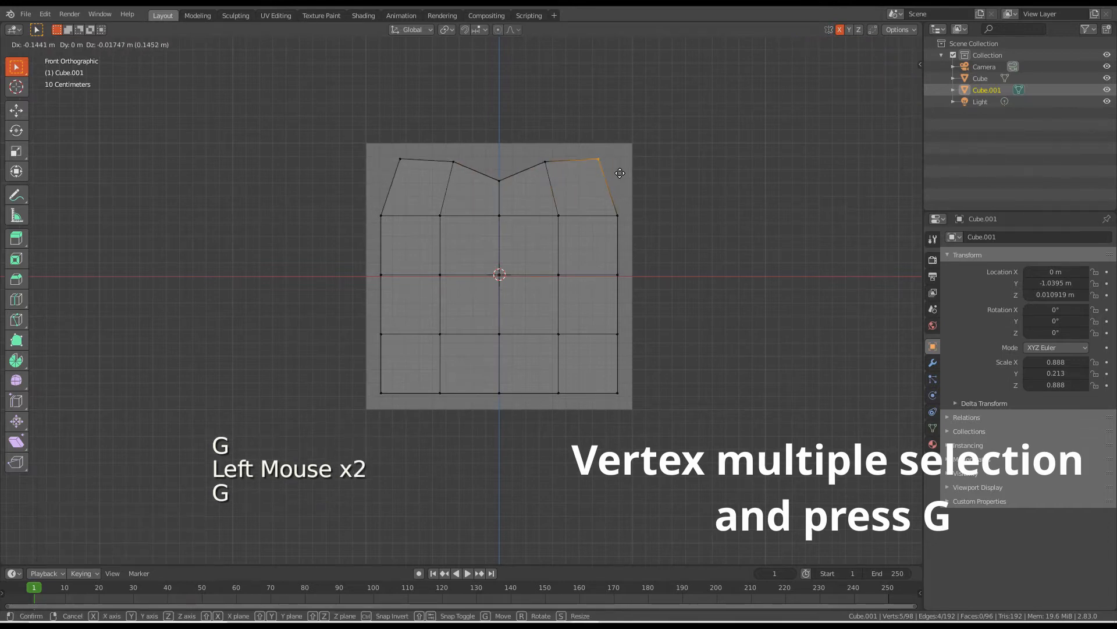
click(620, 174)
Raise the mirrored vertices along the panel's outer sides and draw the lower ones inward so the sides taper downward.
click(619, 214)
key(g)
click(641, 226)
click(637, 285)
key(g)
click(632, 270)
click(643, 342)
key(g)
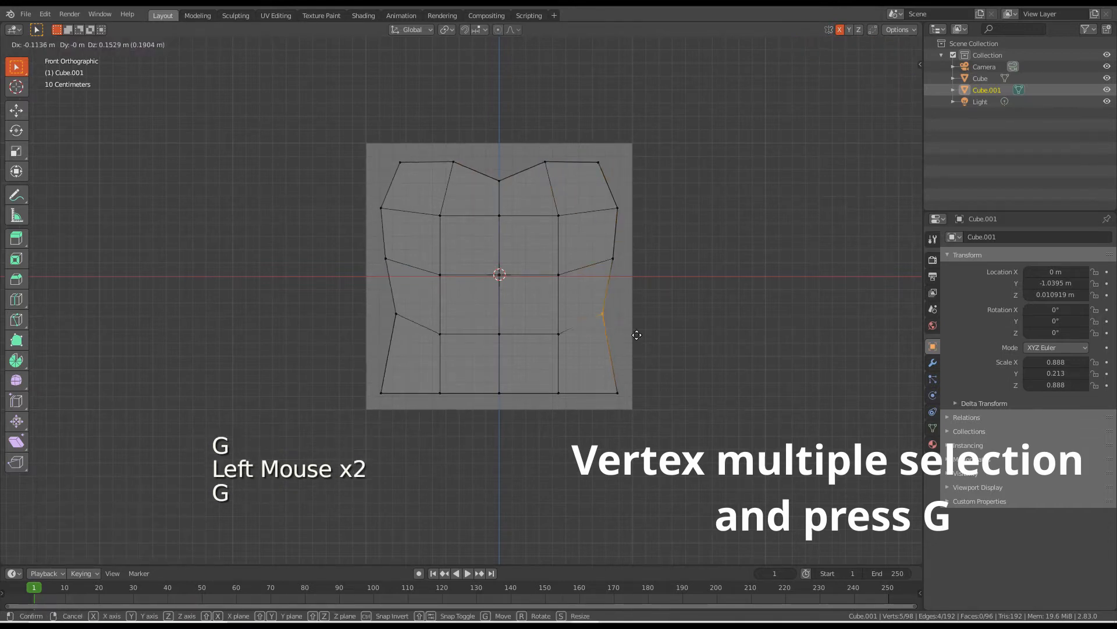
click(624, 316)
Pull the panel's bottom corners and lower-edge vertices upward to round the lower outline into a heart's point.
click(650, 415)
drag(542, 383, 582, 409)
key(g)
click(586, 382)
Adjust the panel's inner grid vertices to follow the heart outline, and return to Object Mode.
drag(549, 289, 575, 319)
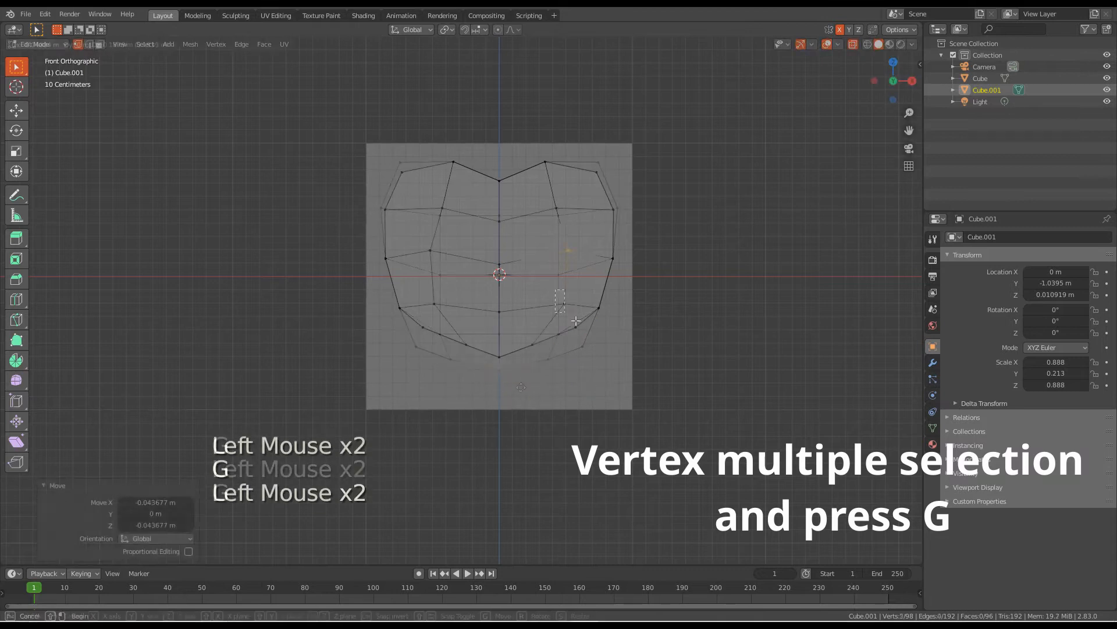
key(g)
click(570, 298)
drag(486, 304, 514, 322)
key(g)
key(g)
right_click(508, 316)
key(g)
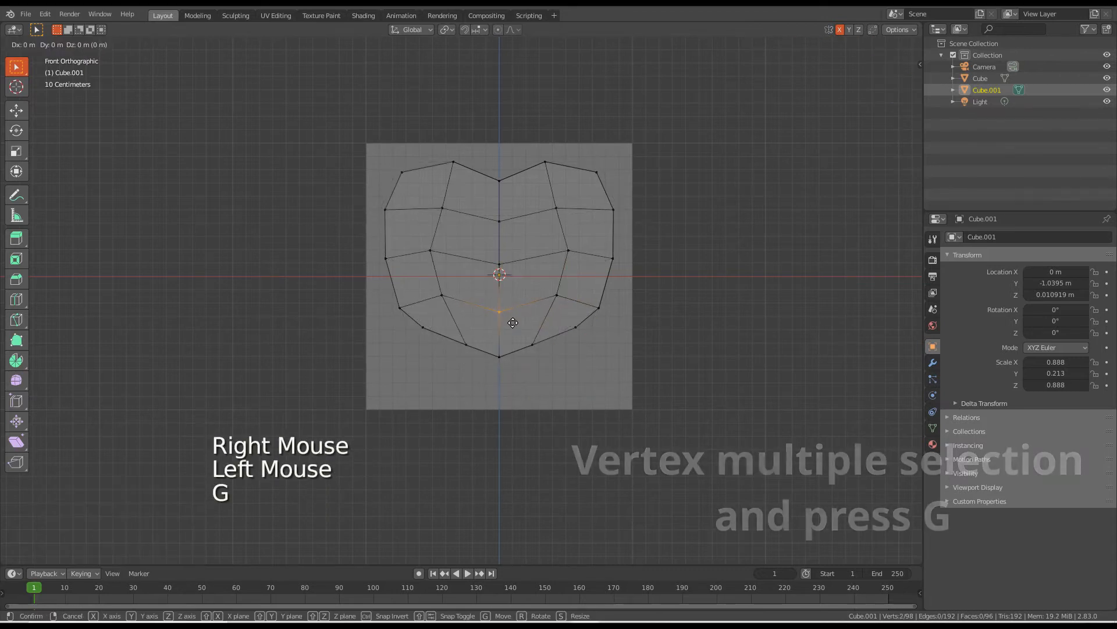
click(514, 322)
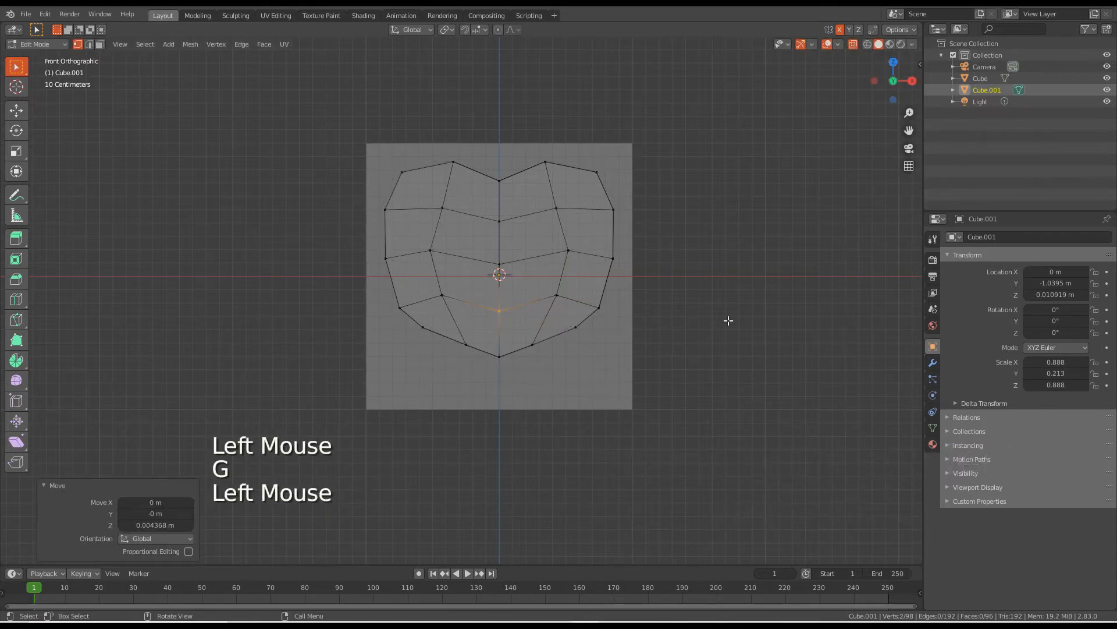
key(Tab)
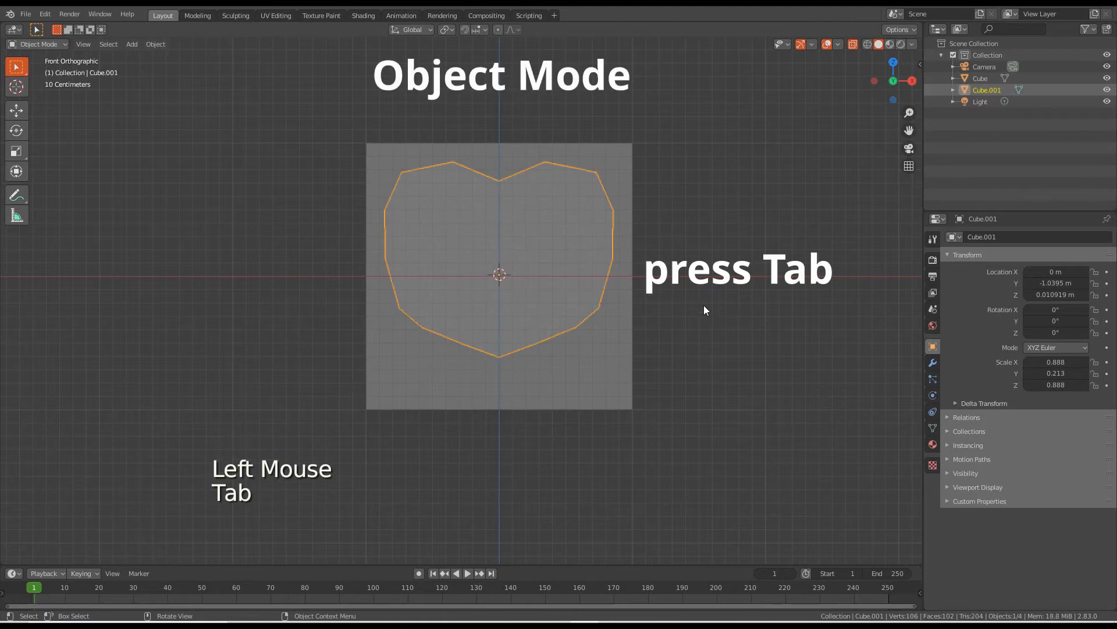
Add a new cube at the middle of the original cube's positive-X side, about X 1.02 m, Z 0 m.
shift+right_click(634, 275)
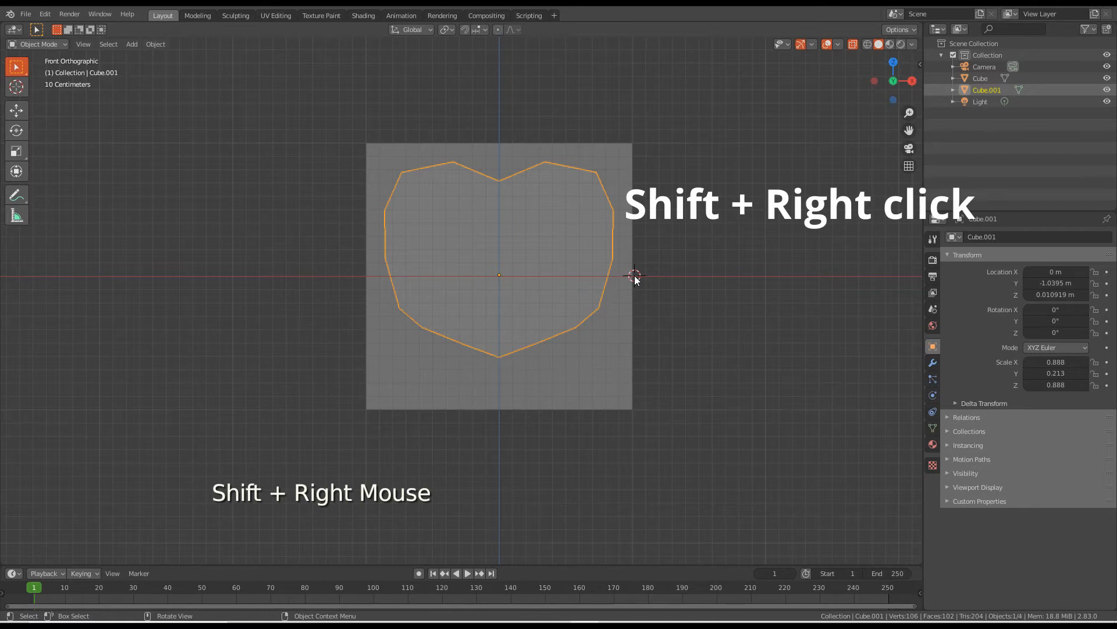
key(shift+a)
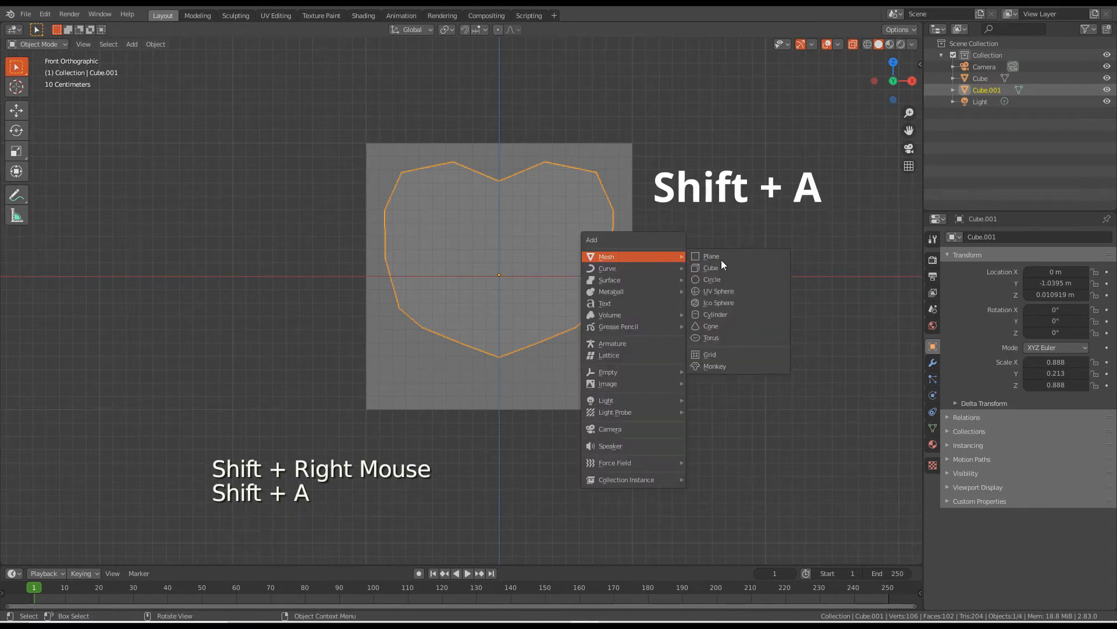
click(749, 270)
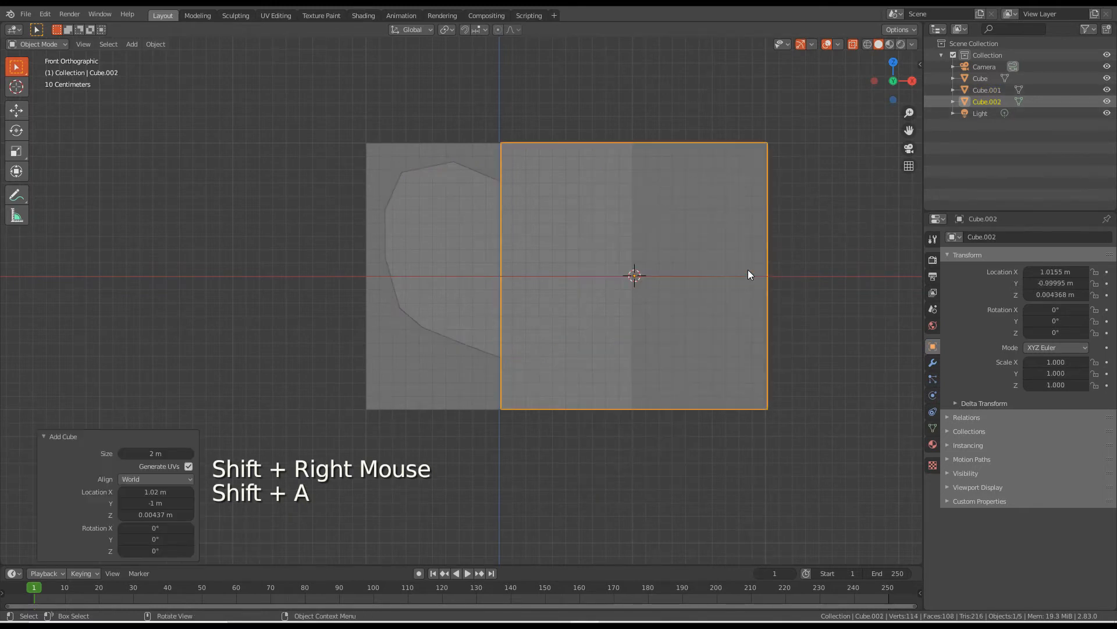
Scale the new cube uniformly to about 0.741, and flatten it along X to a scale of about 0.171.
key(s)
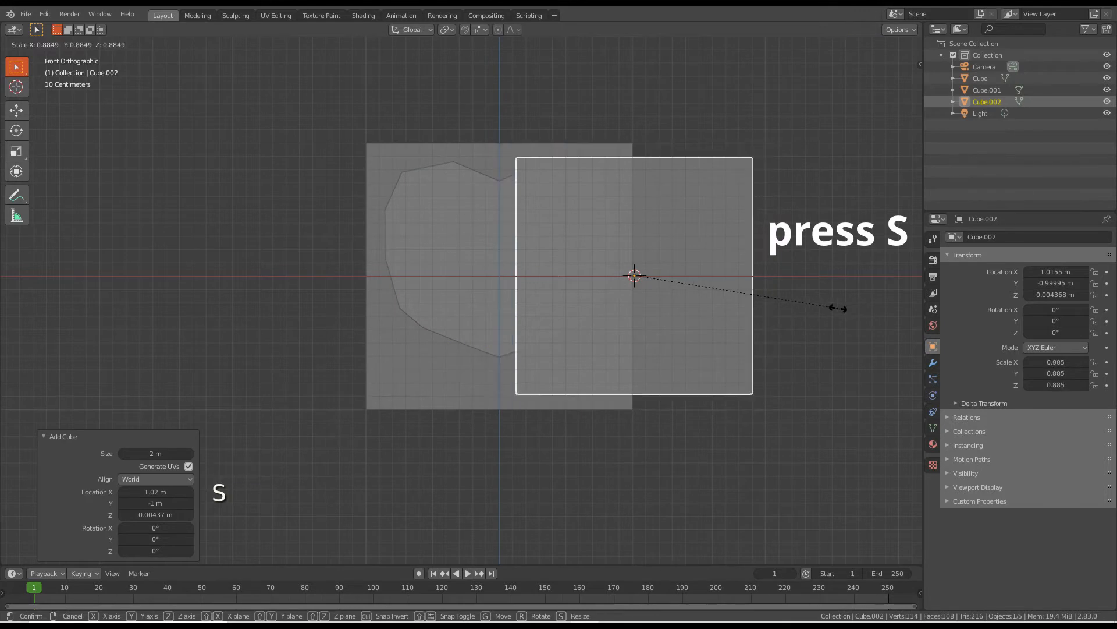
click(807, 311)
key(x)
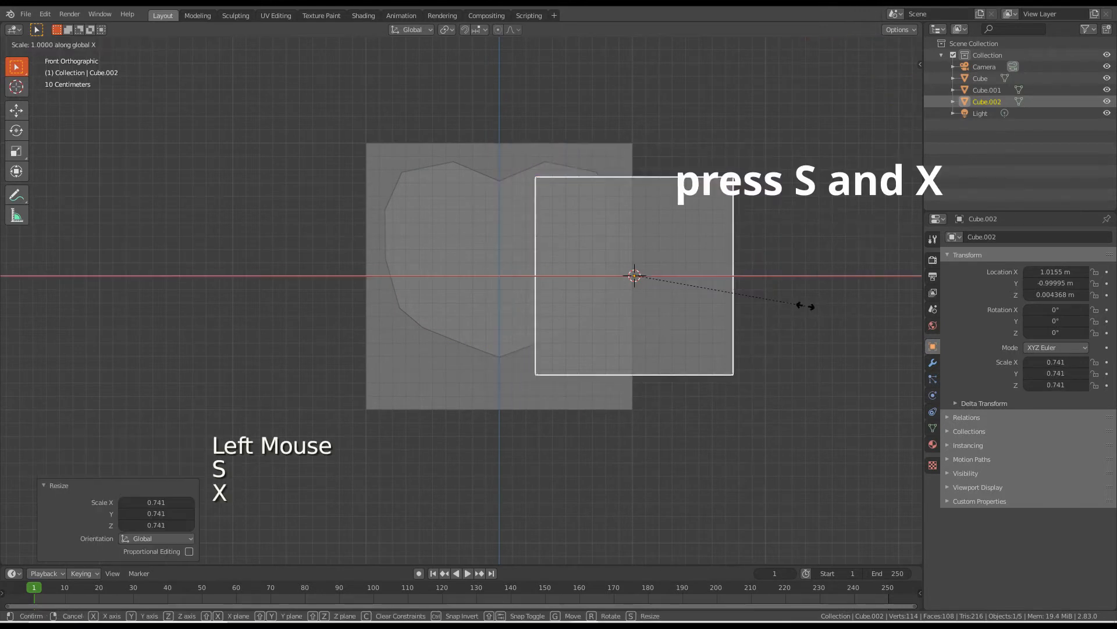
click(742, 303)
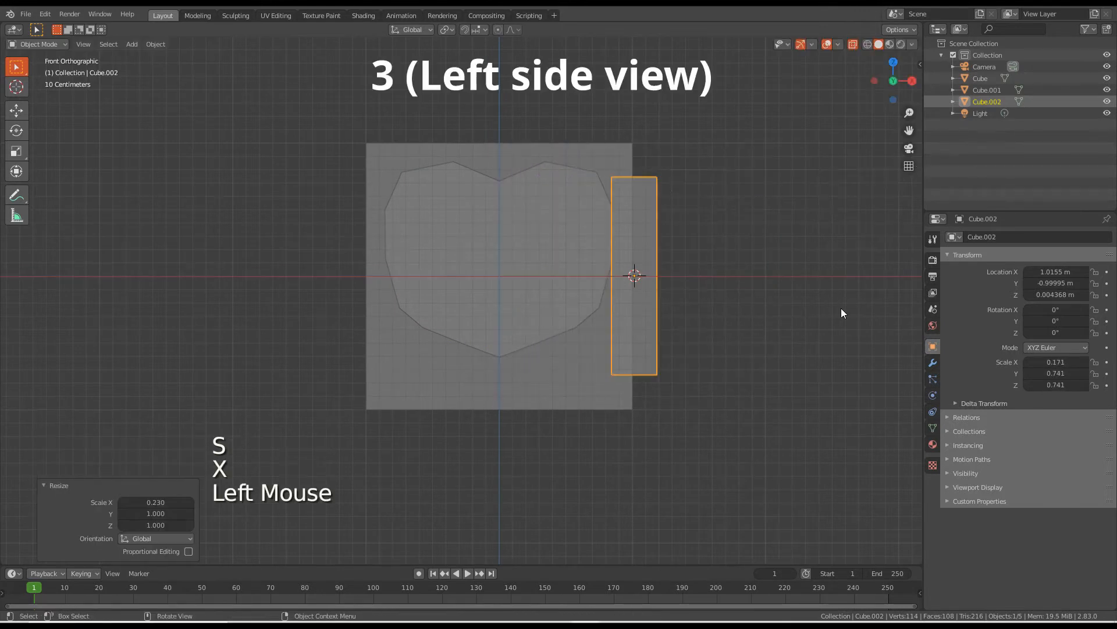
In right view, rotate the side slab about 28.5° around X and position it at about Y -0.02 m, Z -0.27 m.
key(KP_3)
key(g)
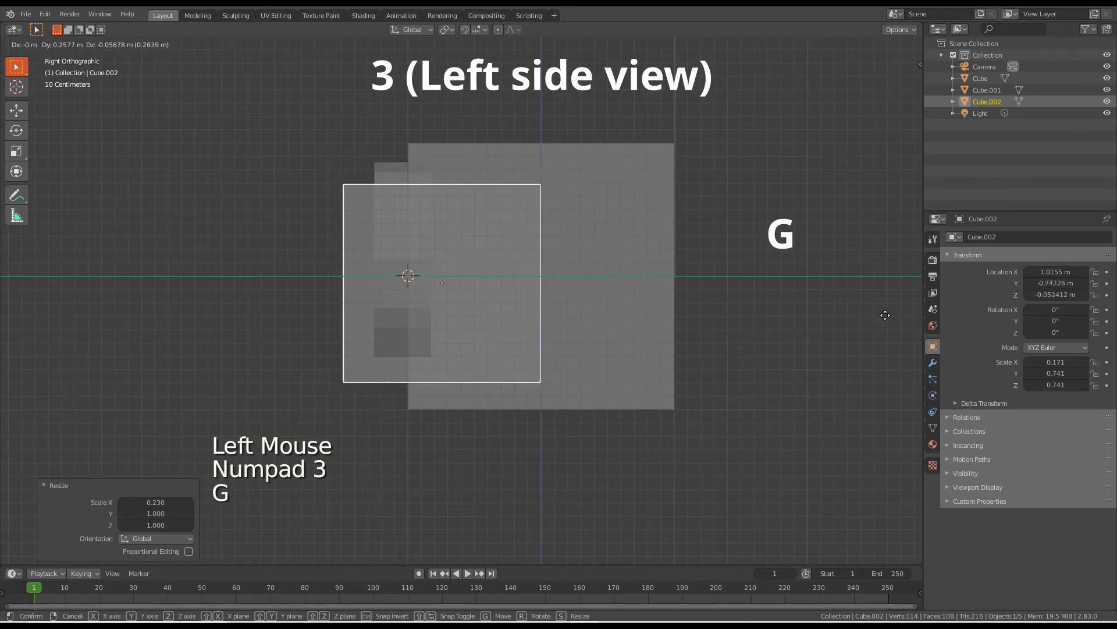
click(33, 327)
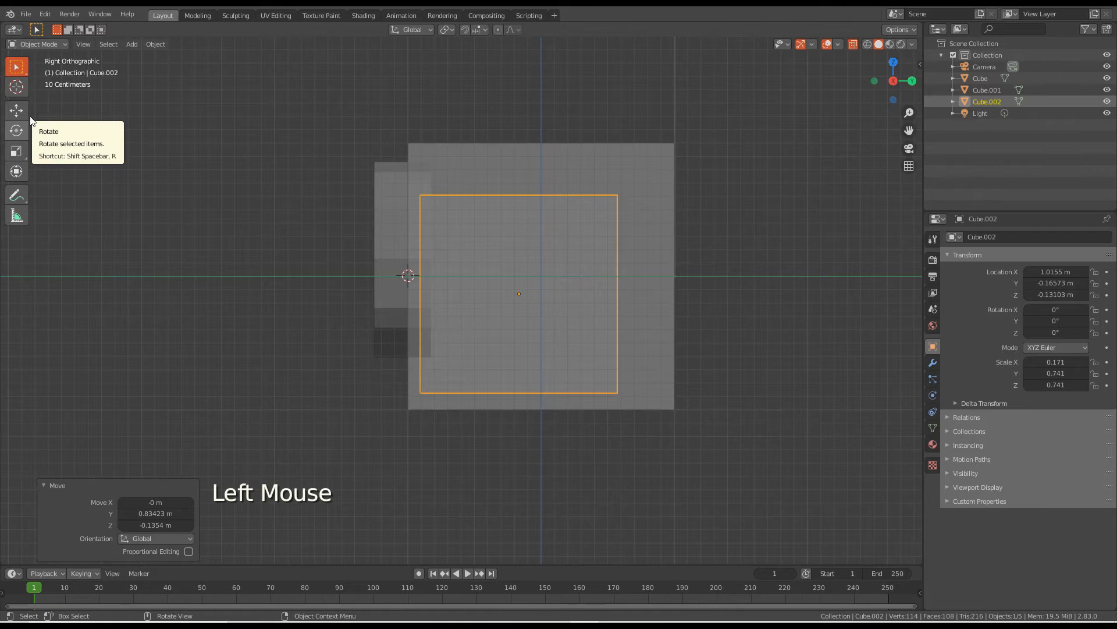
key(r)
click(129, 341)
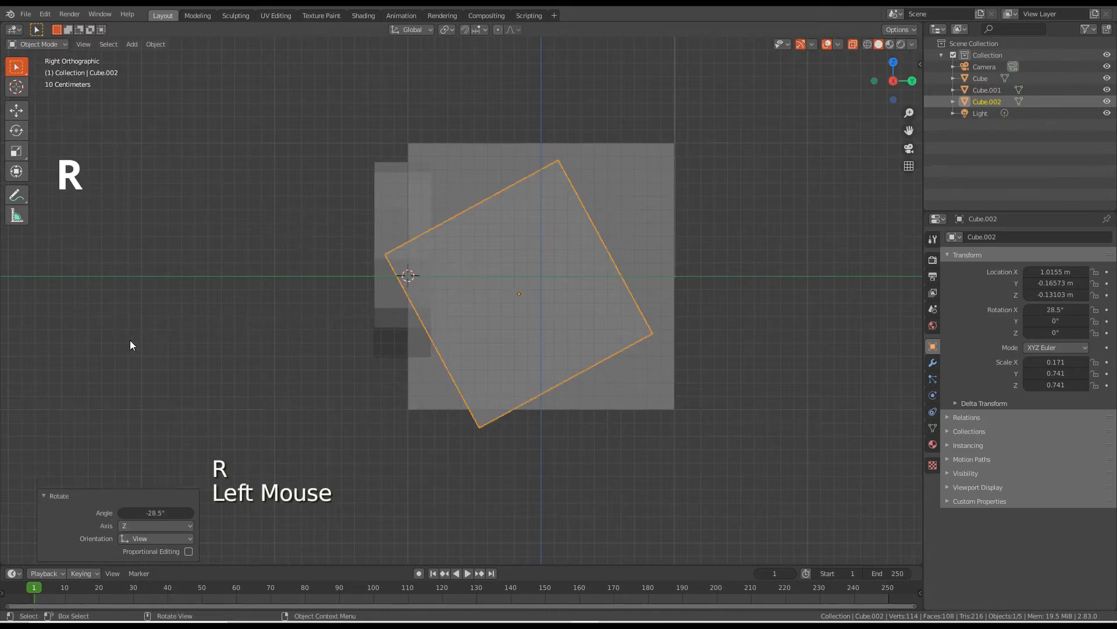
key(g)
click(244, 336)
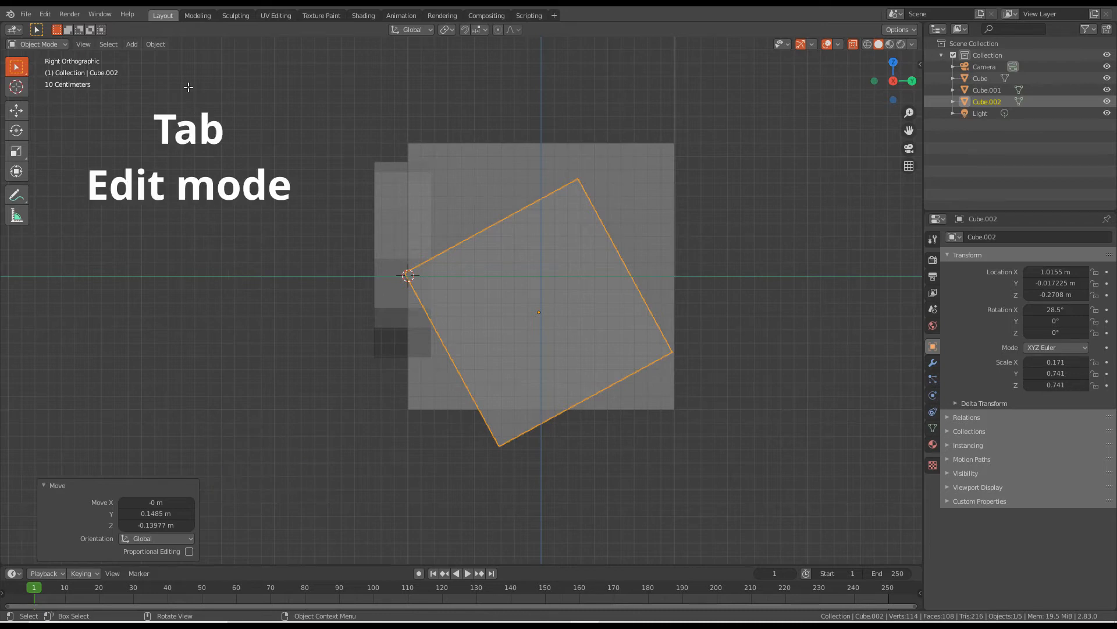
Enter Edit Mode on the side slab and subdivide its whole mesh with 1 cut.
key(Tab)
right_click(173, 85)
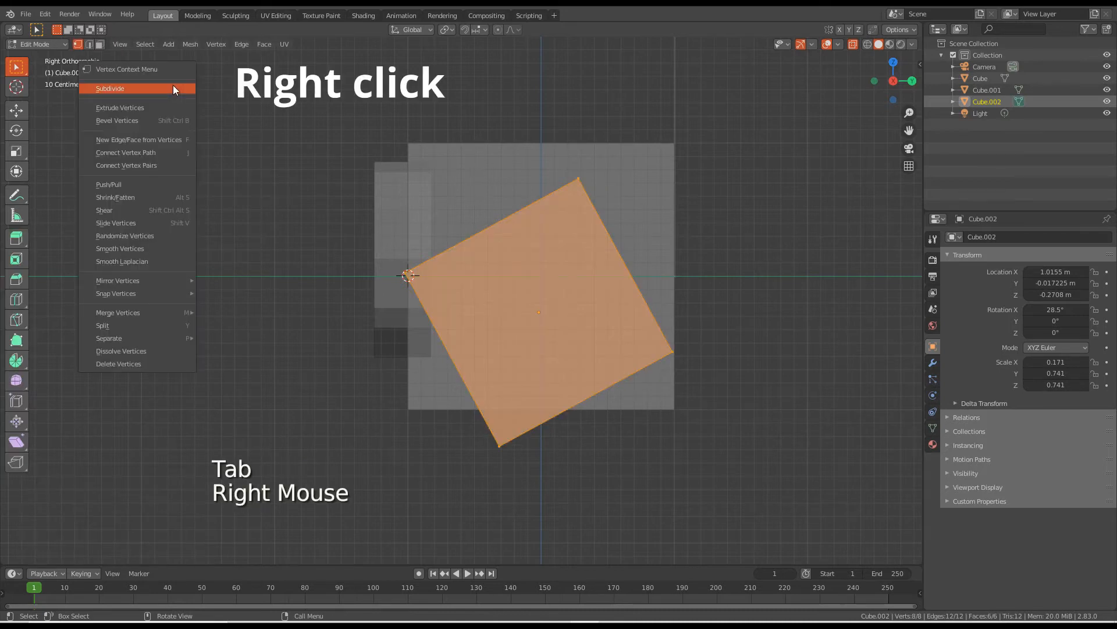
click(156, 87)
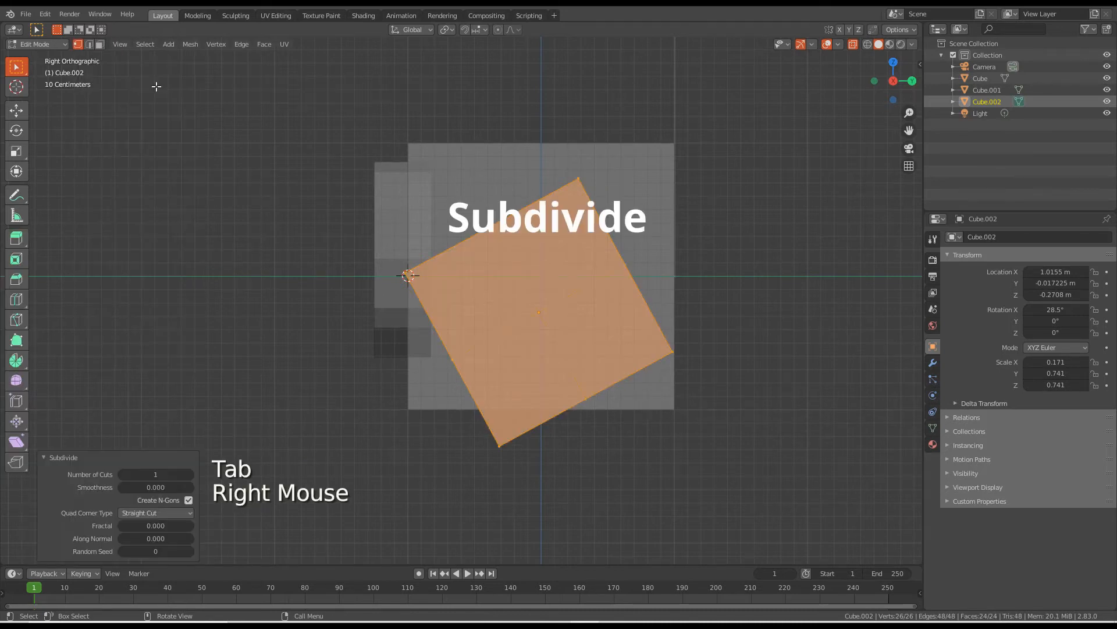
Move the slab's front corner about 0.28 m along Y and -0.17 m along Z, and pull its upper corner inward.
click(408, 275)
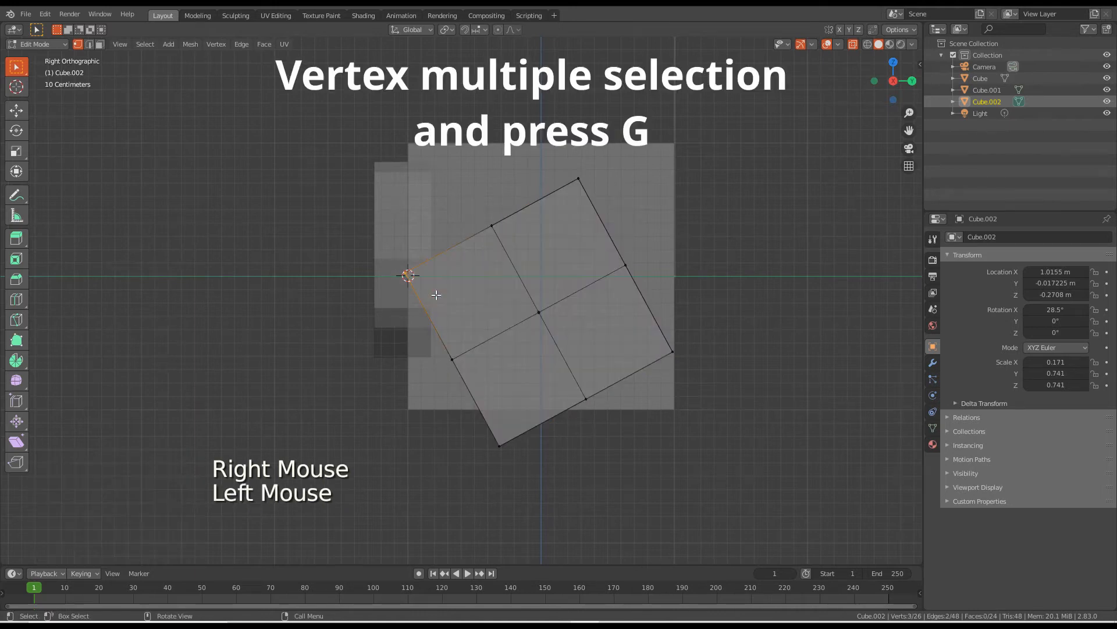
key(g)
click(479, 317)
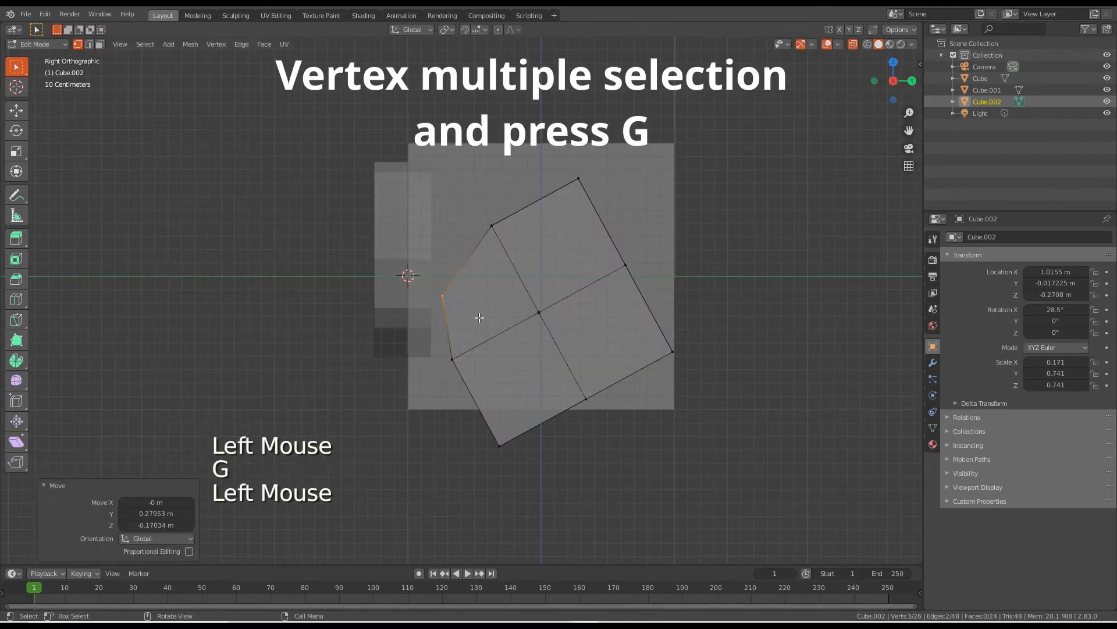
click(571, 176)
key(g)
click(560, 217)
Move the slab's lower front-edge, bottom corner and bottom-edge vertices toward the back to form a trailing lower tip.
click(472, 379)
key(g)
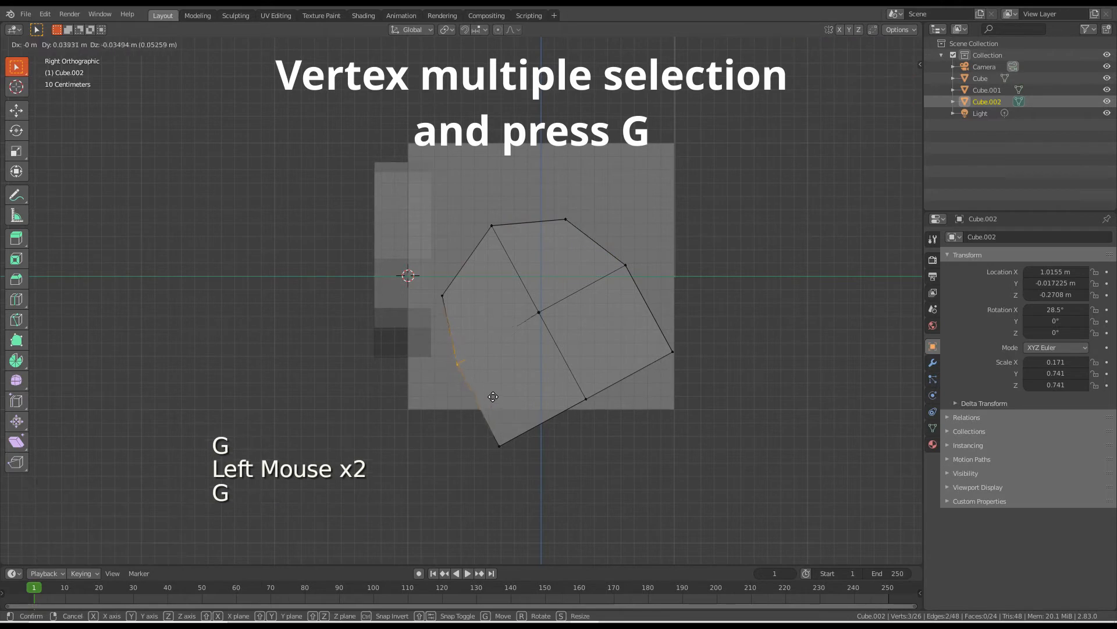
click(510, 393)
click(523, 463)
key(g)
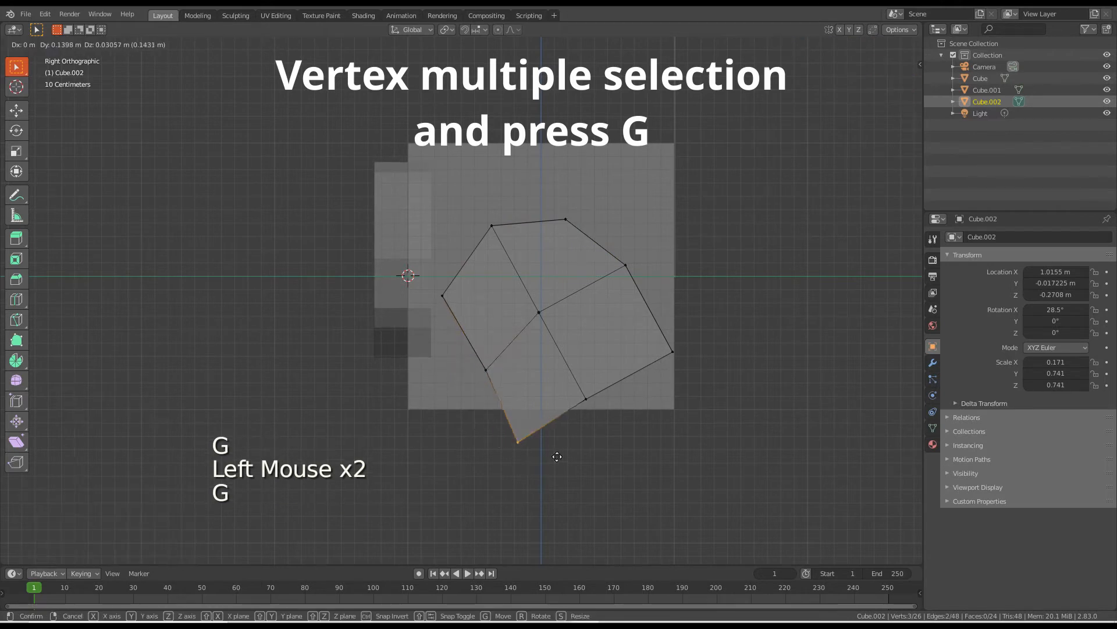
click(580, 430)
click(586, 399)
key(g)
click(644, 456)
Pull the slab's rear corner and rear-edge vertices inward and down, and lower its centre vertices to match the outline.
click(672, 347)
key(g)
click(634, 381)
click(626, 265)
key(g)
click(609, 312)
click(564, 326)
key(g)
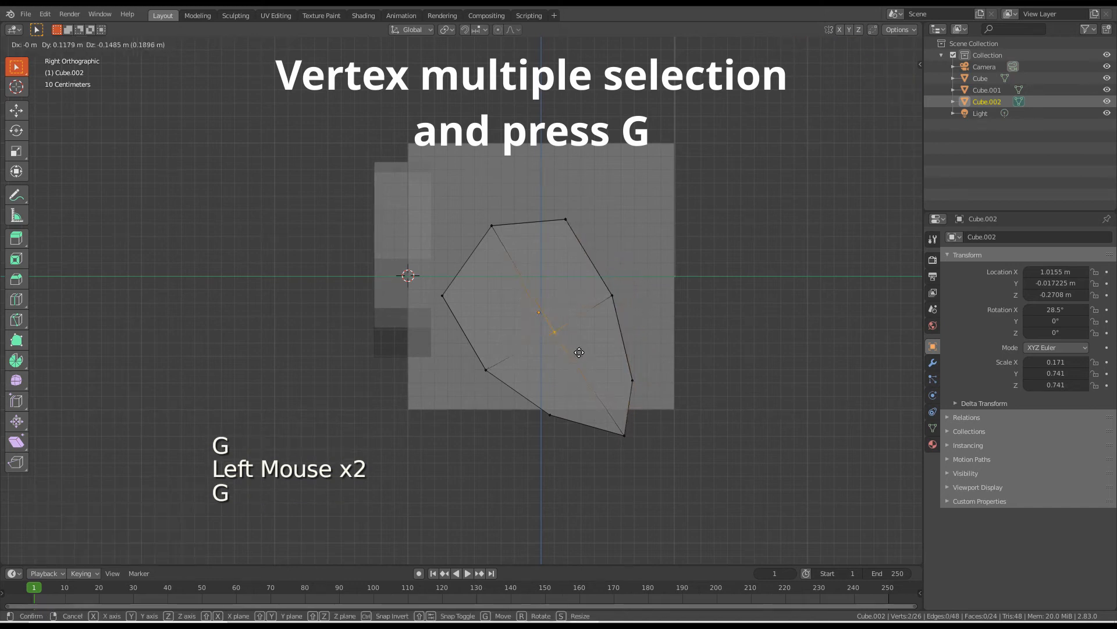
click(582, 351)
Return to Object Mode and turn off X-ray display.
key(Tab)
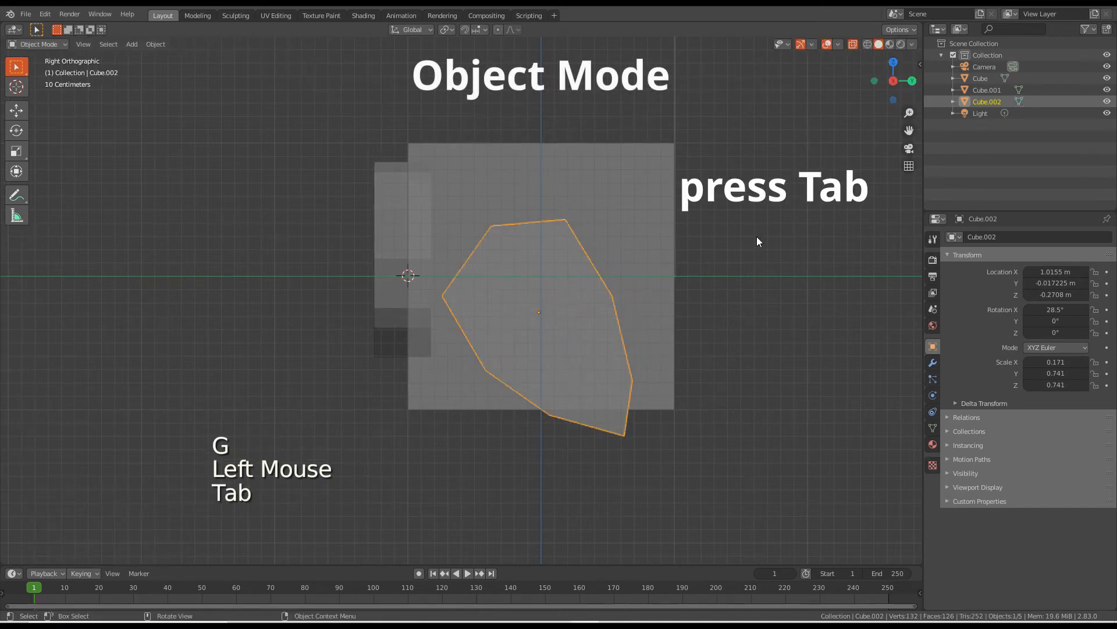
key(alt+z)
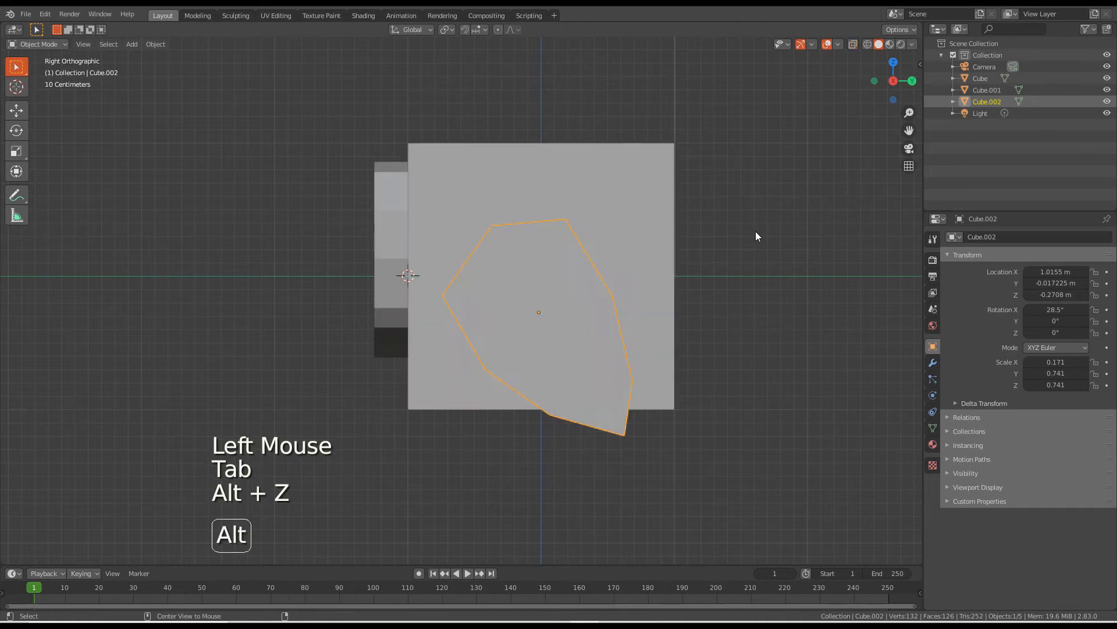
Place the 3D cursor at mid-height on the cube's back face and add a plane there.
shift+right_click(677, 275)
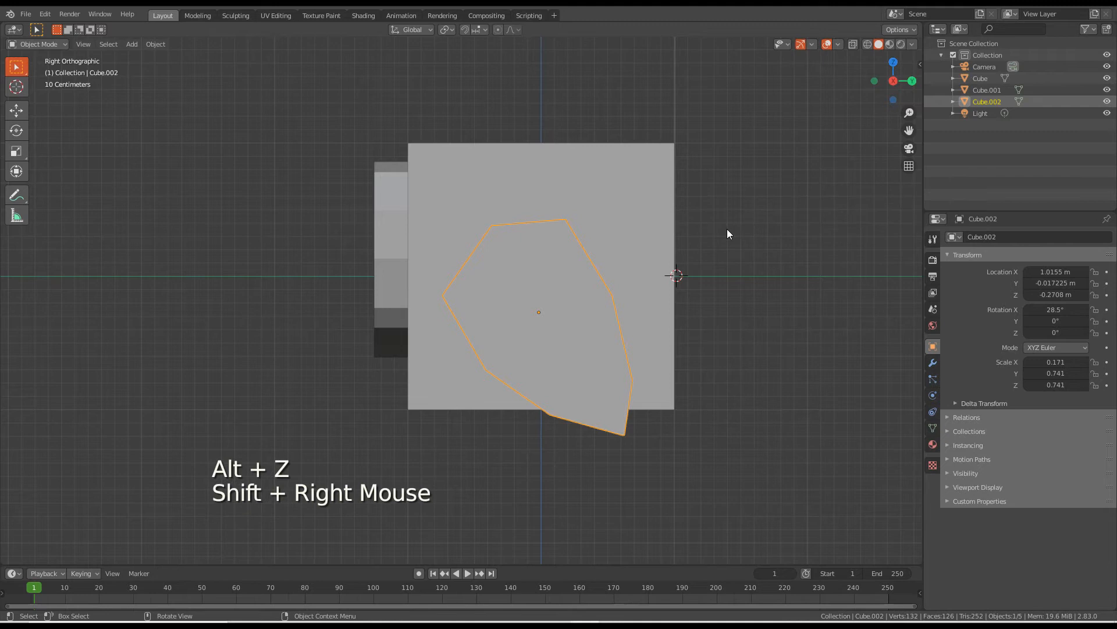
key(shift+a)
mouse_move(775, 221)
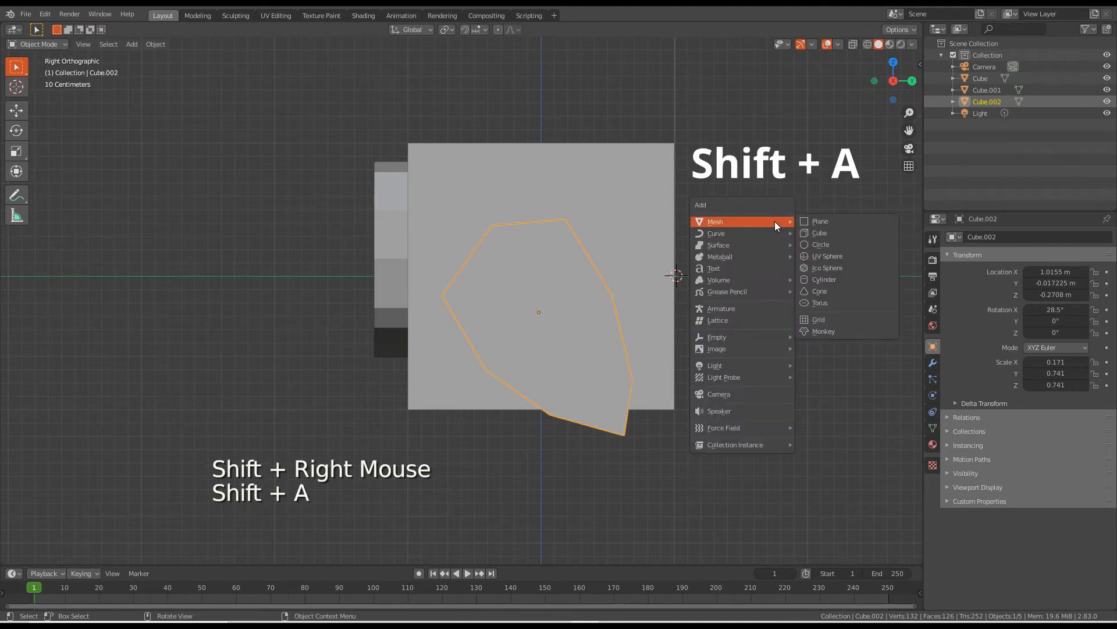
click(838, 222)
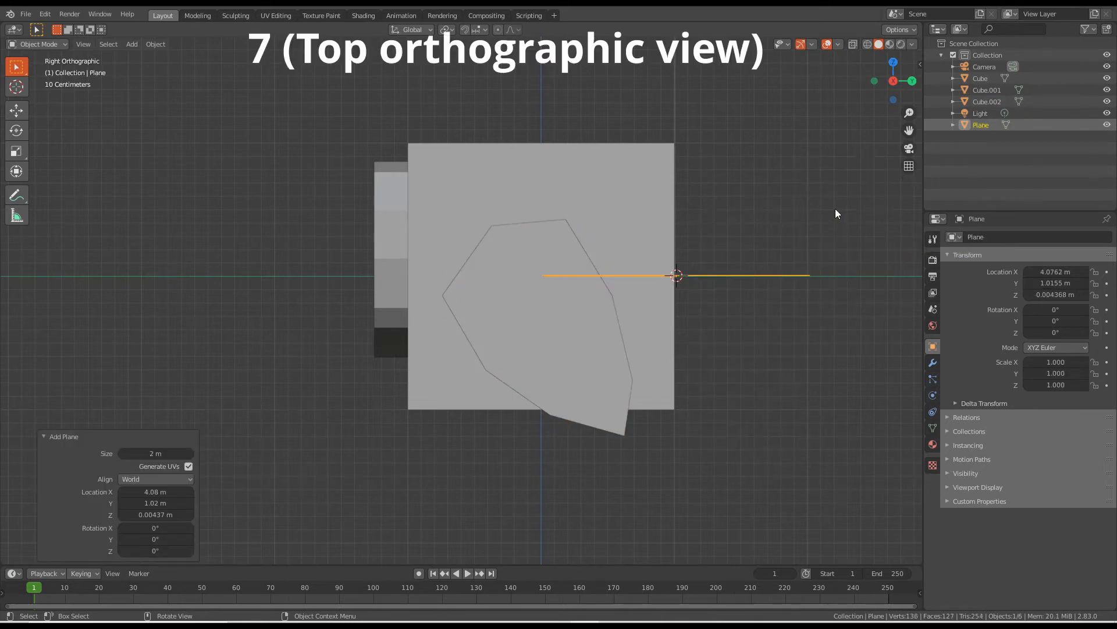
In top view, move the plane about -4.08 m along X and 0.66 m along Y behind the cube, and scale it to about 0.153 along X.
key(KP_7)
shift+middle_drag(798, 173, 731, 287)
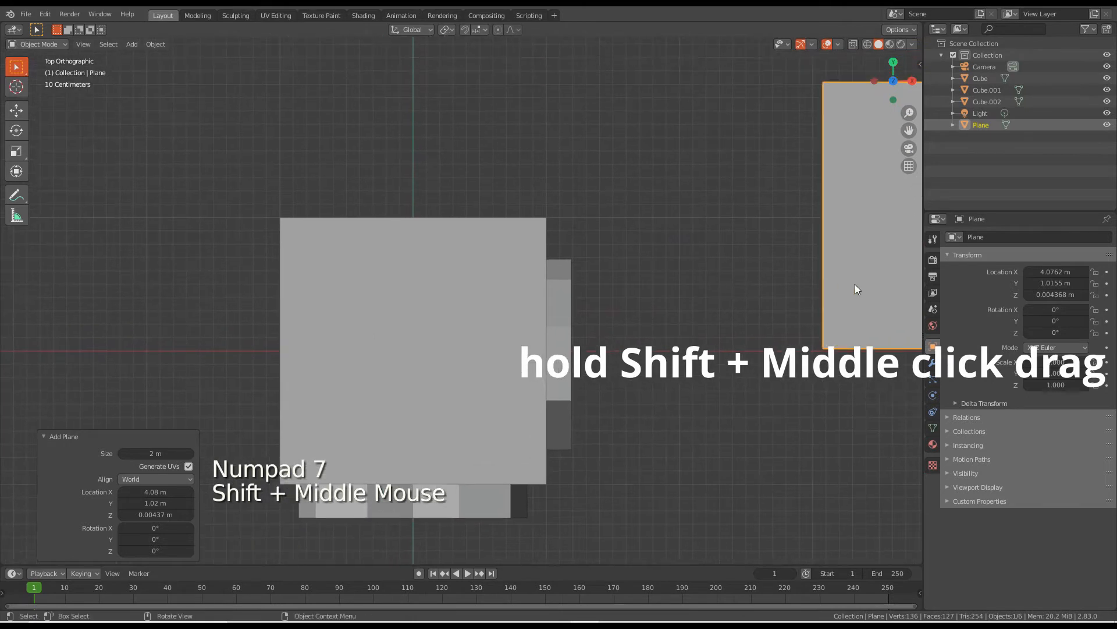
key(g)
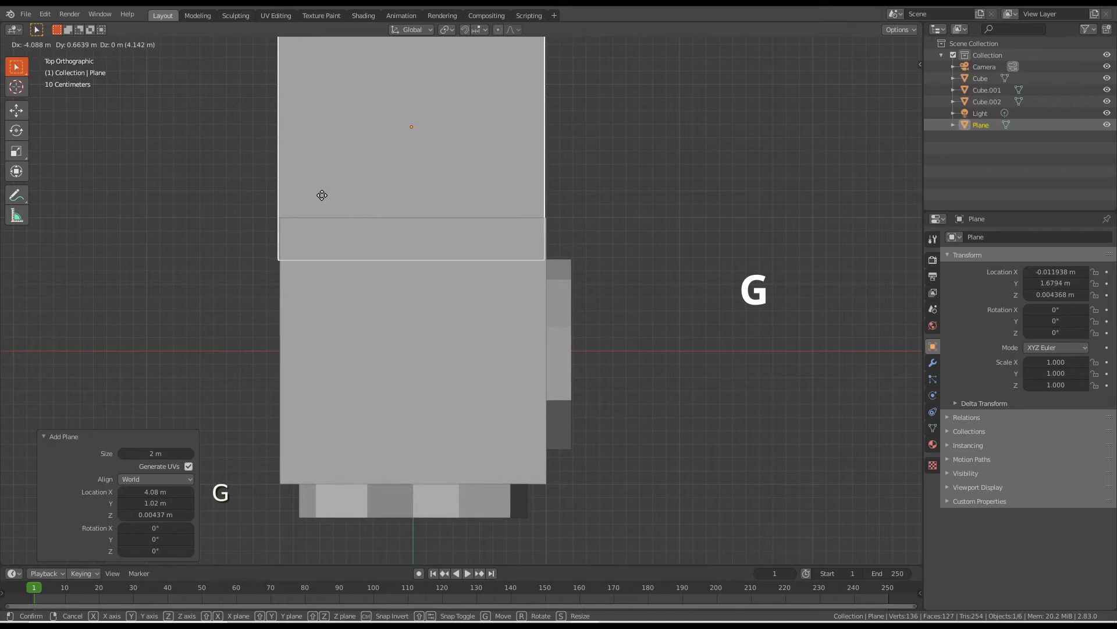
click(324, 194)
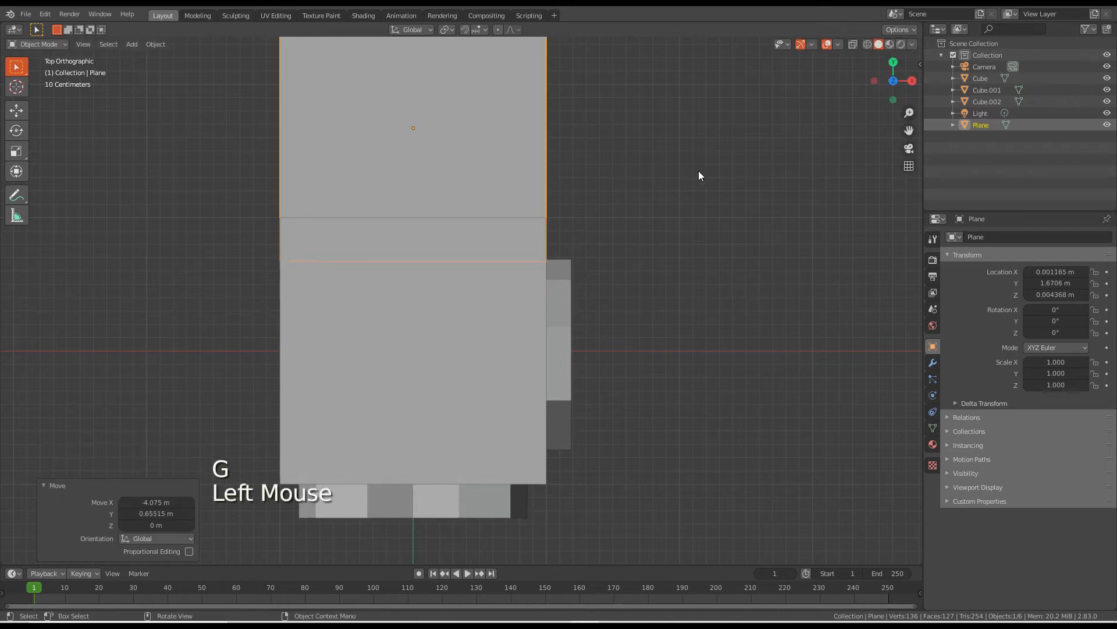
key(s)
key(x)
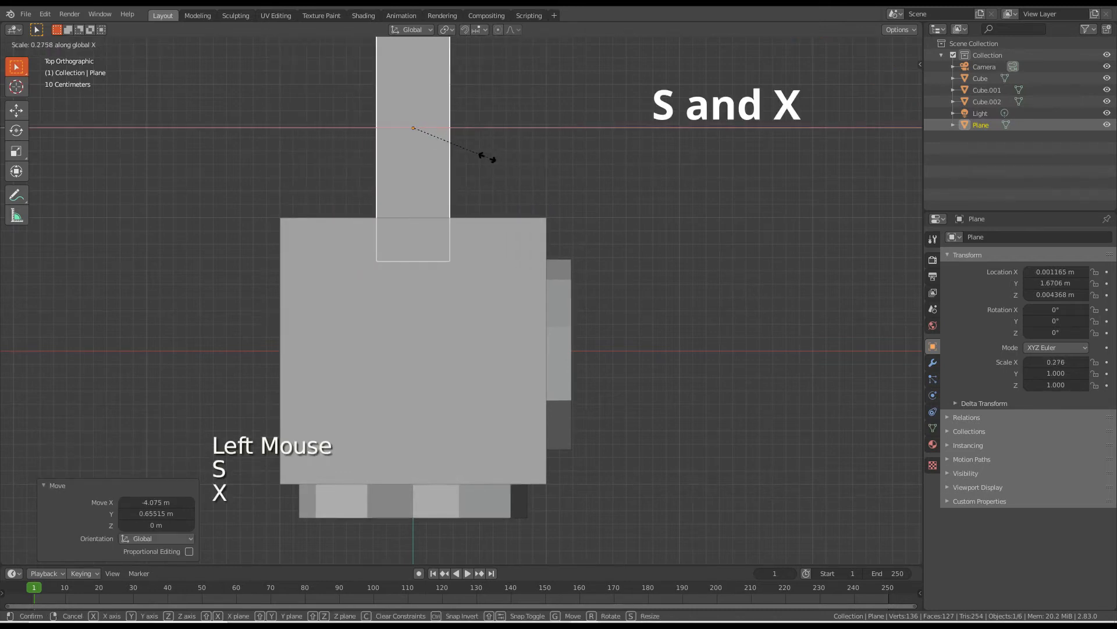
click(451, 155)
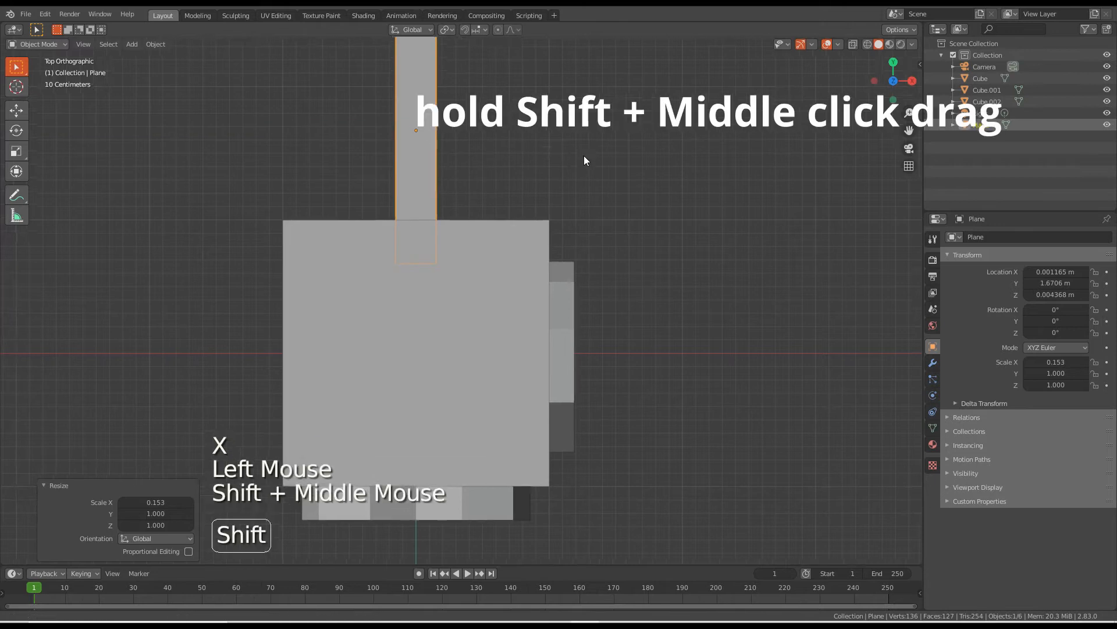
In Edit Mode, scale the plane's far edge about 2.66 times along X to form a flared tail, and return to Object Mode.
shift+middle_drag(573, 152, 645, 180)
scroll(645, 218, down, 1)
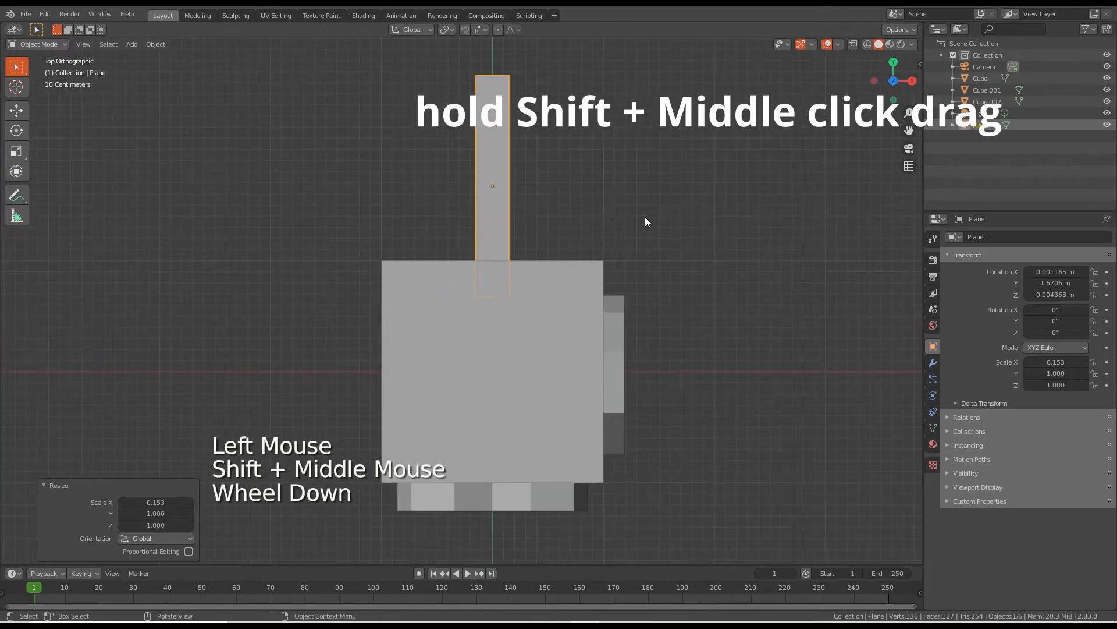
key(Tab)
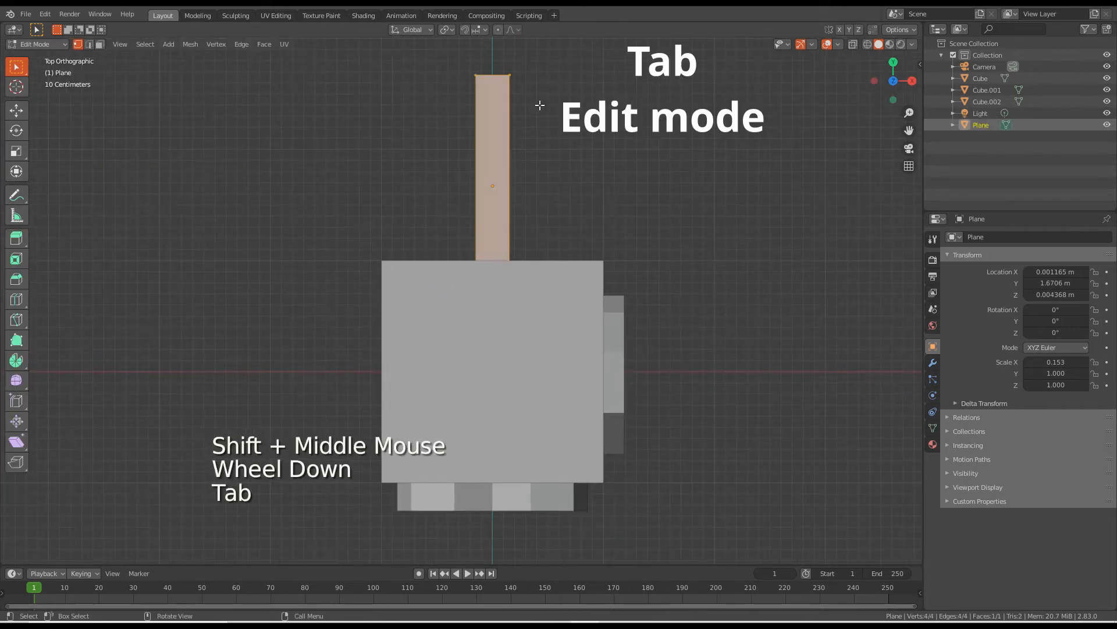
drag(452, 60, 568, 89)
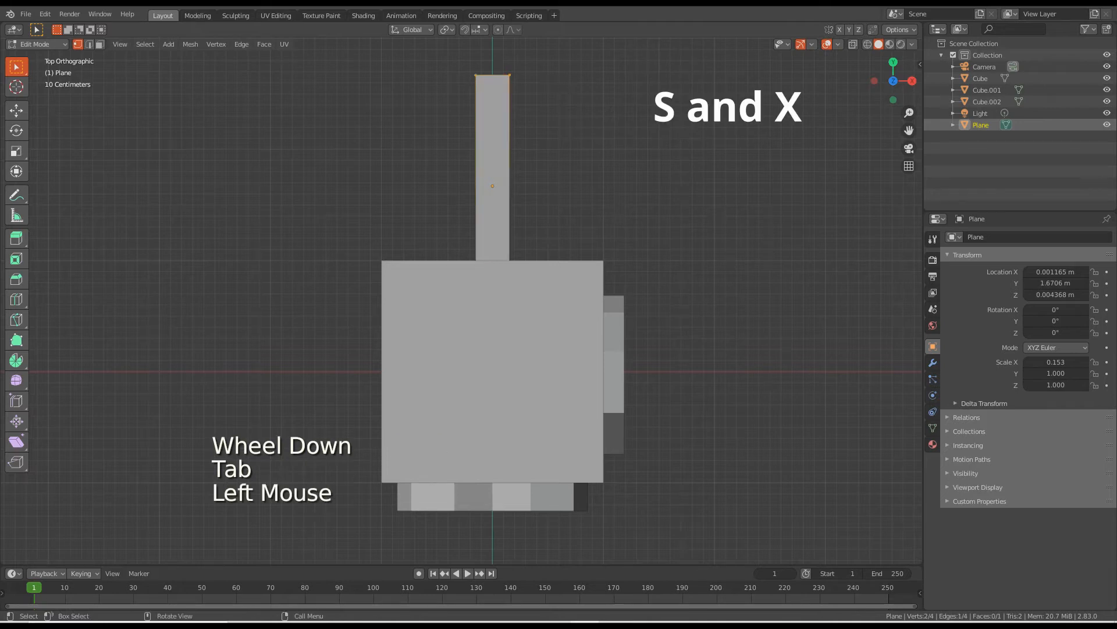
key(s)
key(x)
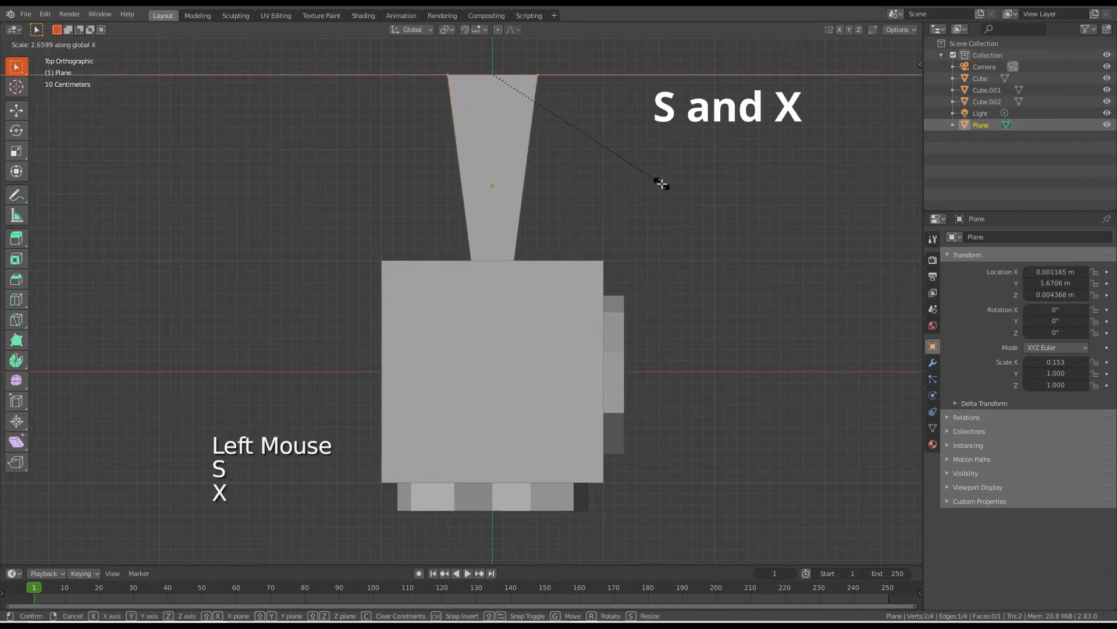
click(664, 183)
key(Tab)
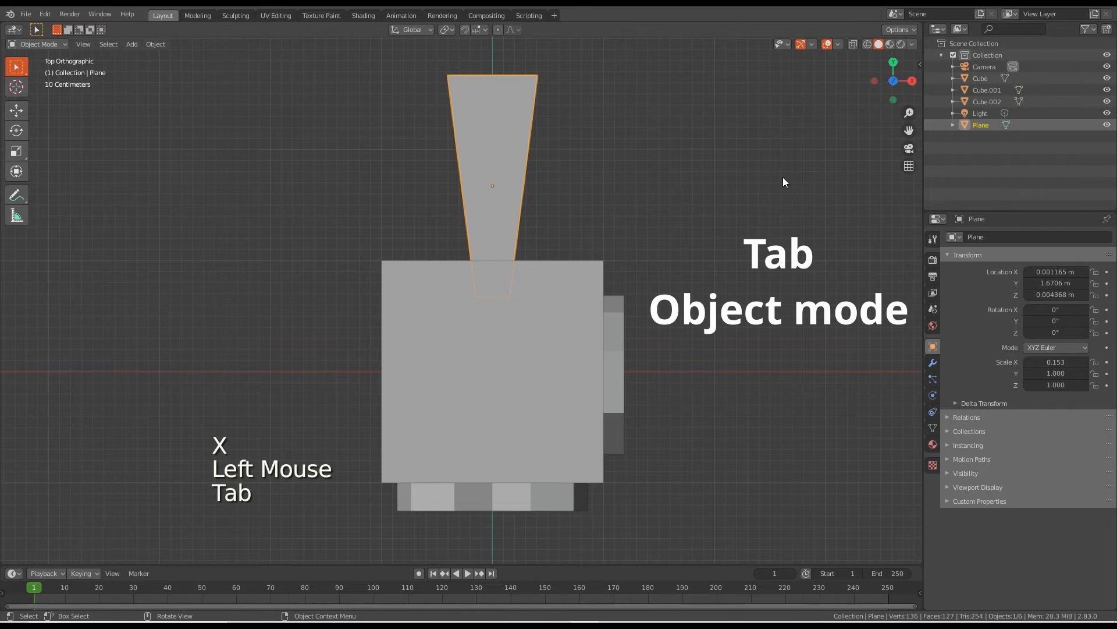
In right side view, tilt the tail plane to about 27.6° around X and position it at about Y 1.67 m, Z -0.10 m.
key(KP_3)
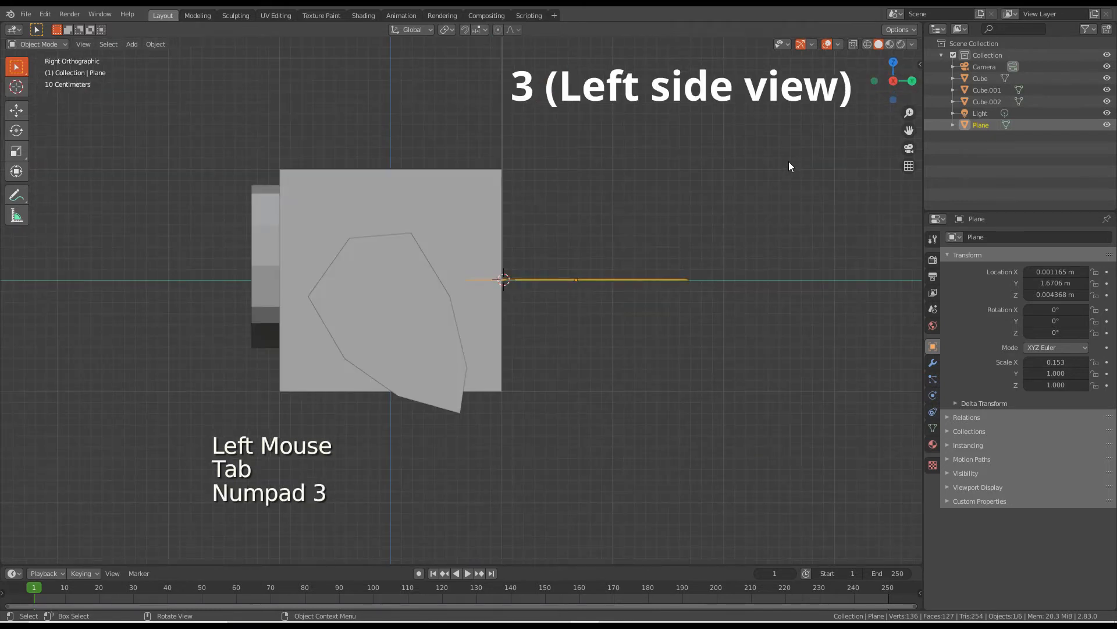
key(r)
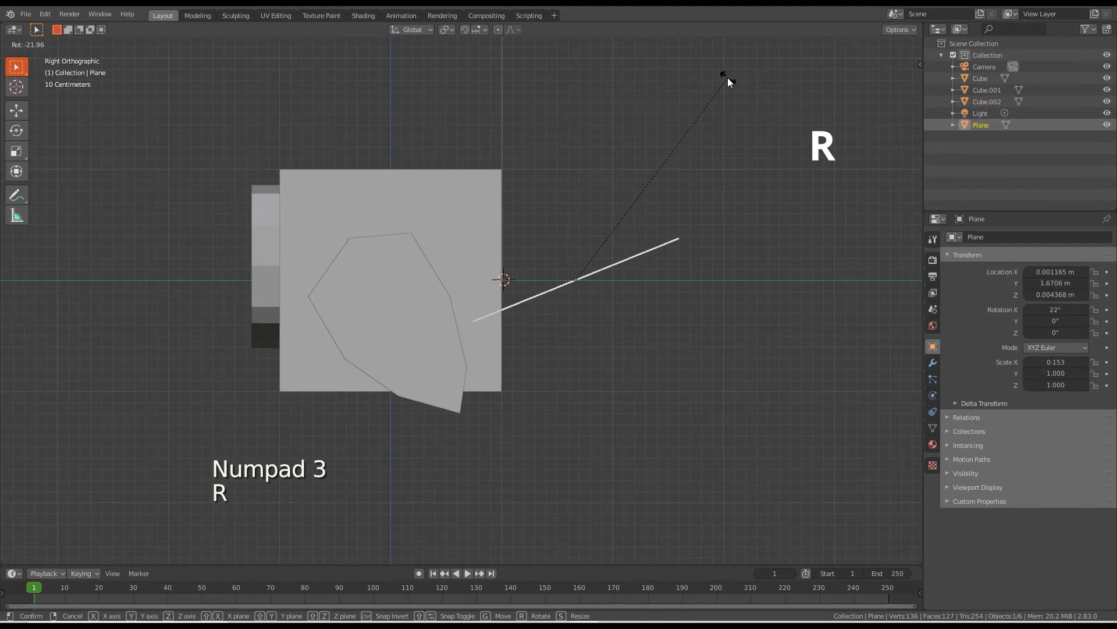
click(728, 79)
key(g)
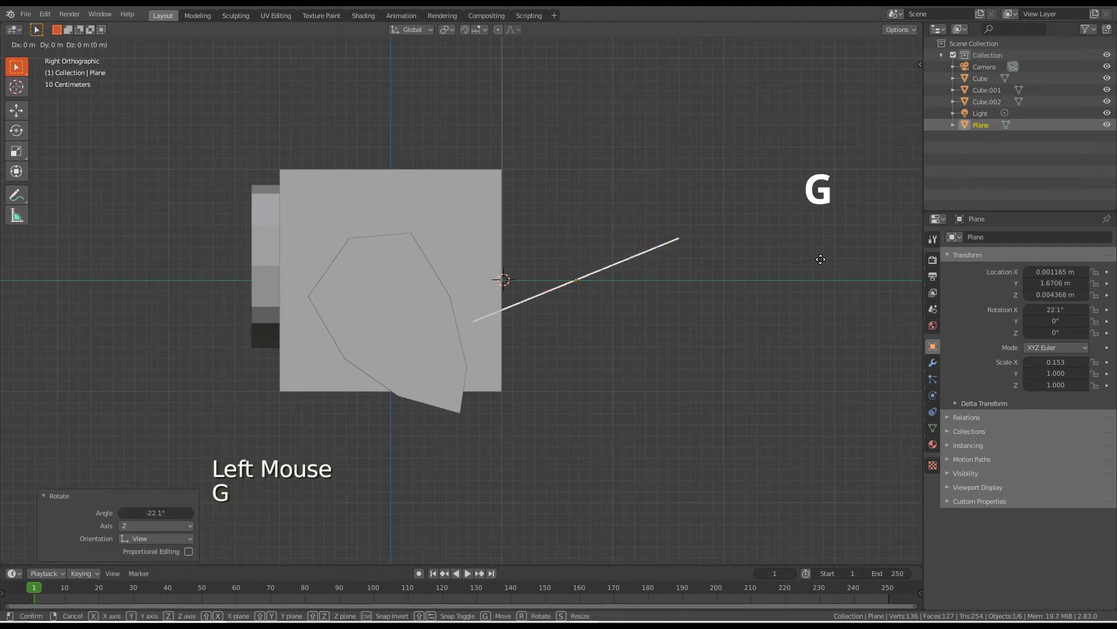
click(821, 287)
key(r)
click(808, 268)
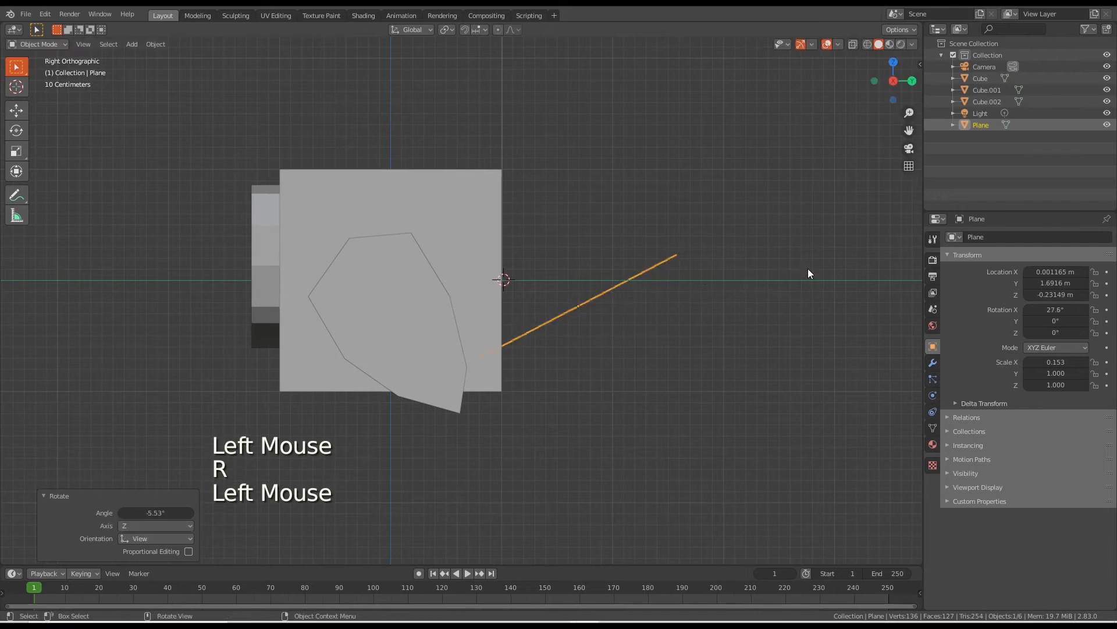
key(g)
click(803, 285)
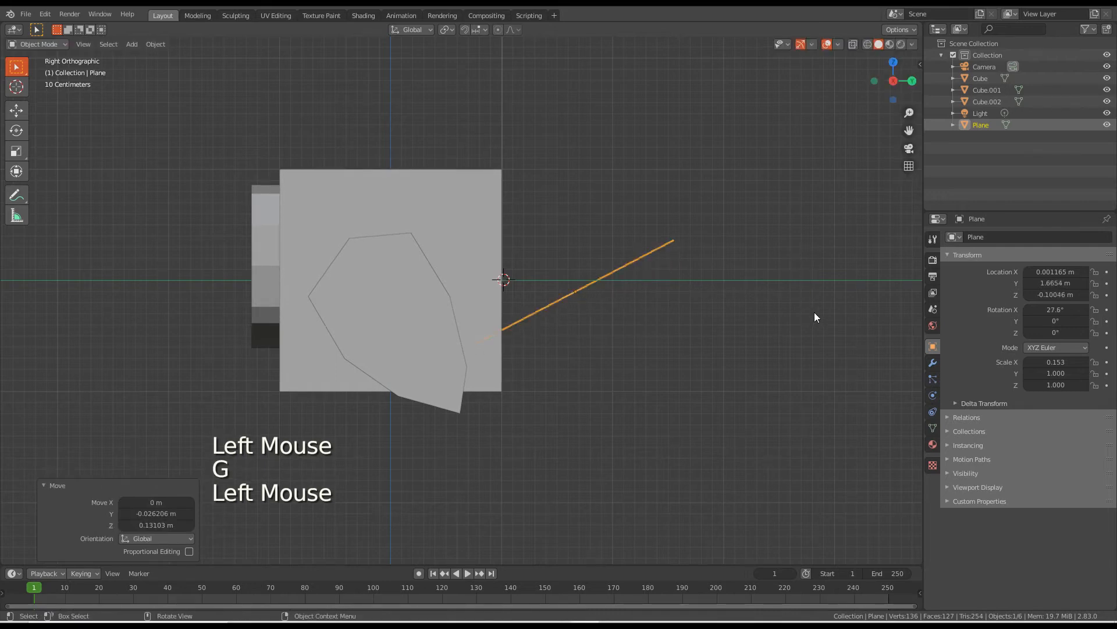
Place the 3D cursor on the lower part of the curved side piece and add a cylinder there.
shift+middle_drag(531, 393, 719, 316)
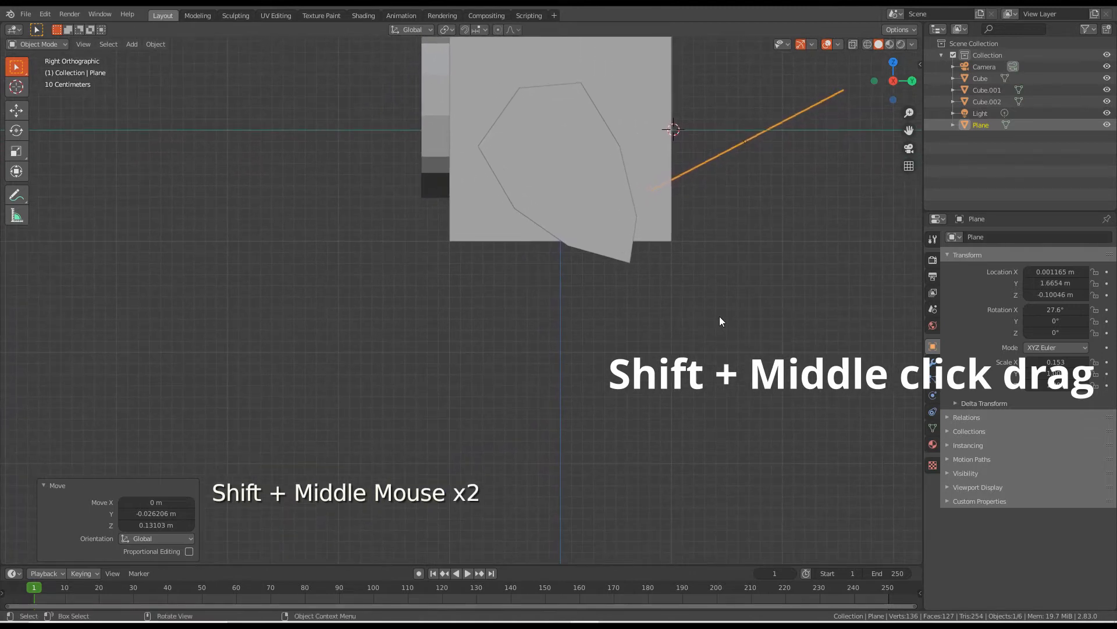
shift+right_click(556, 209)
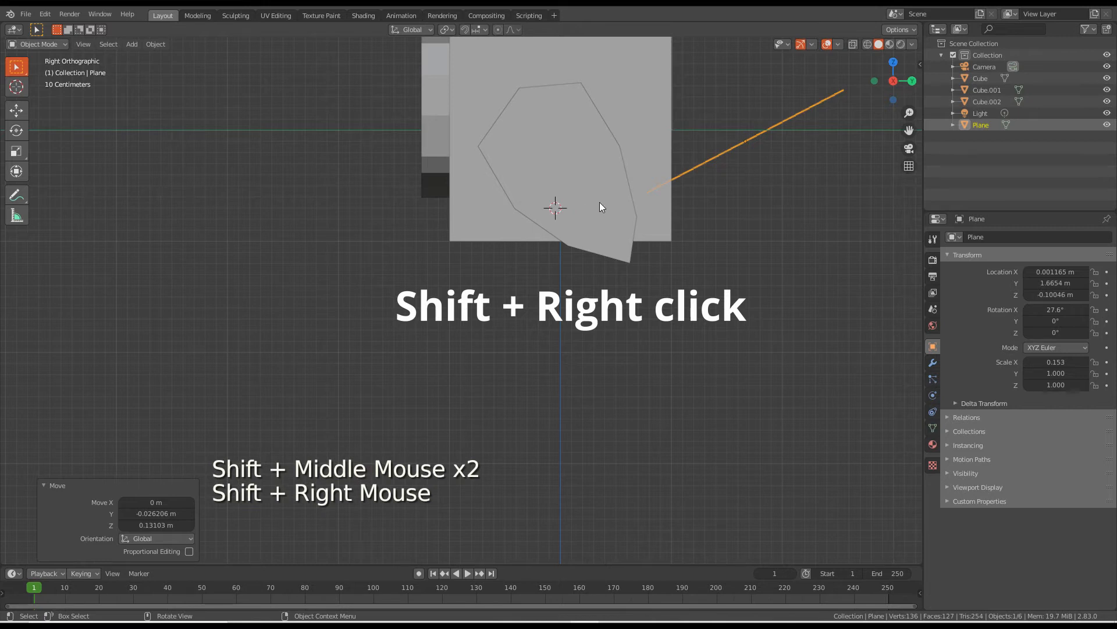
key(shift+a)
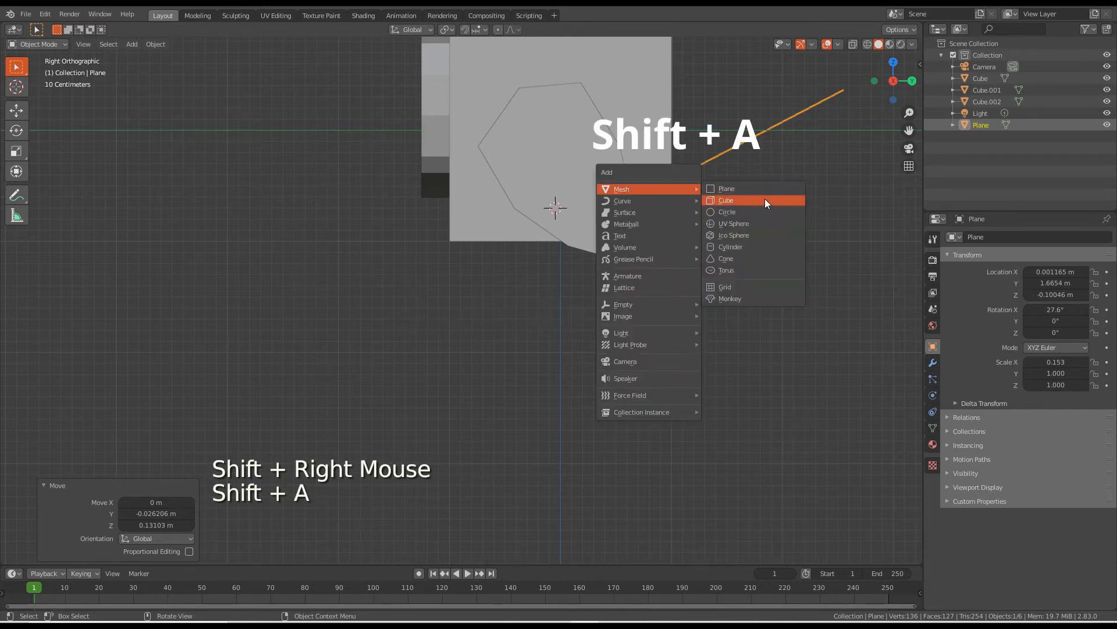
click(775, 247)
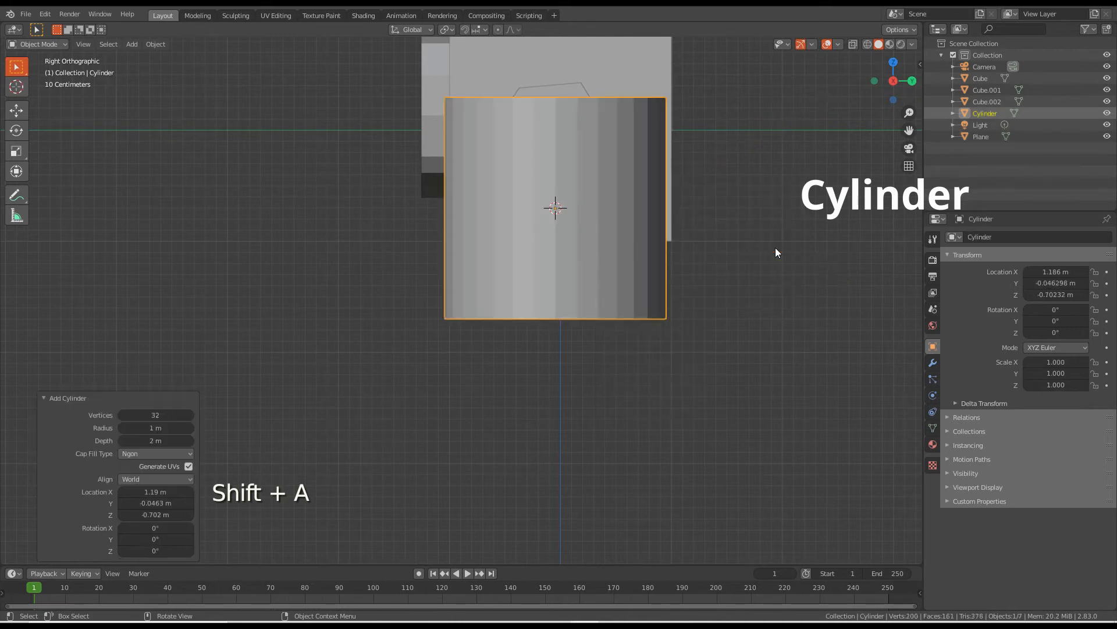
Turn on the wireframe overlay and set the new cylinder's vertices to 15.
click(837, 45)
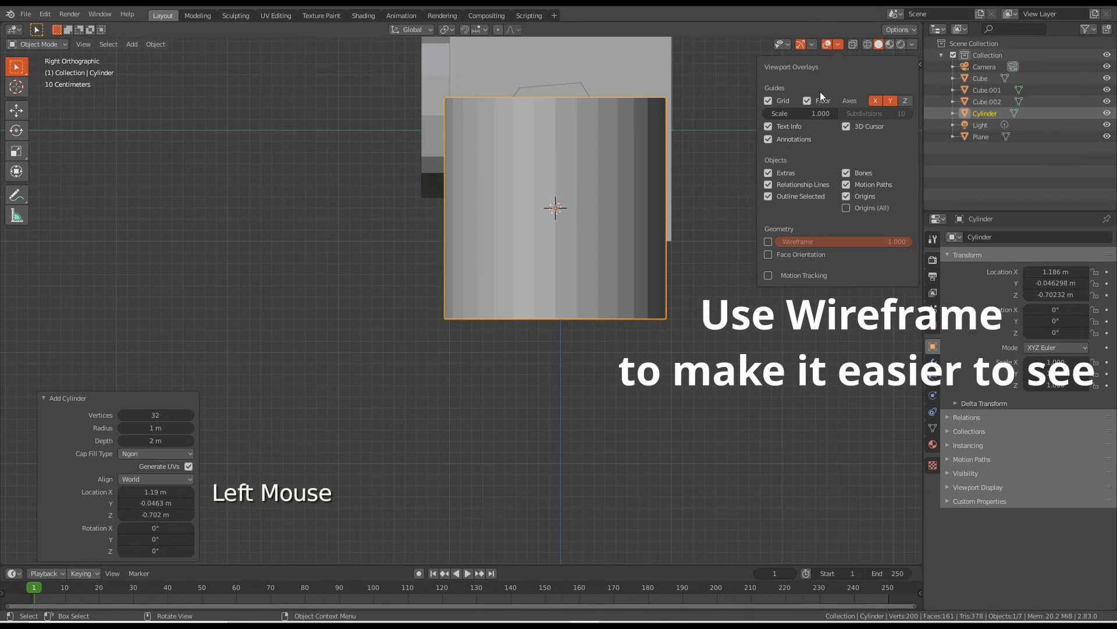
click(769, 241)
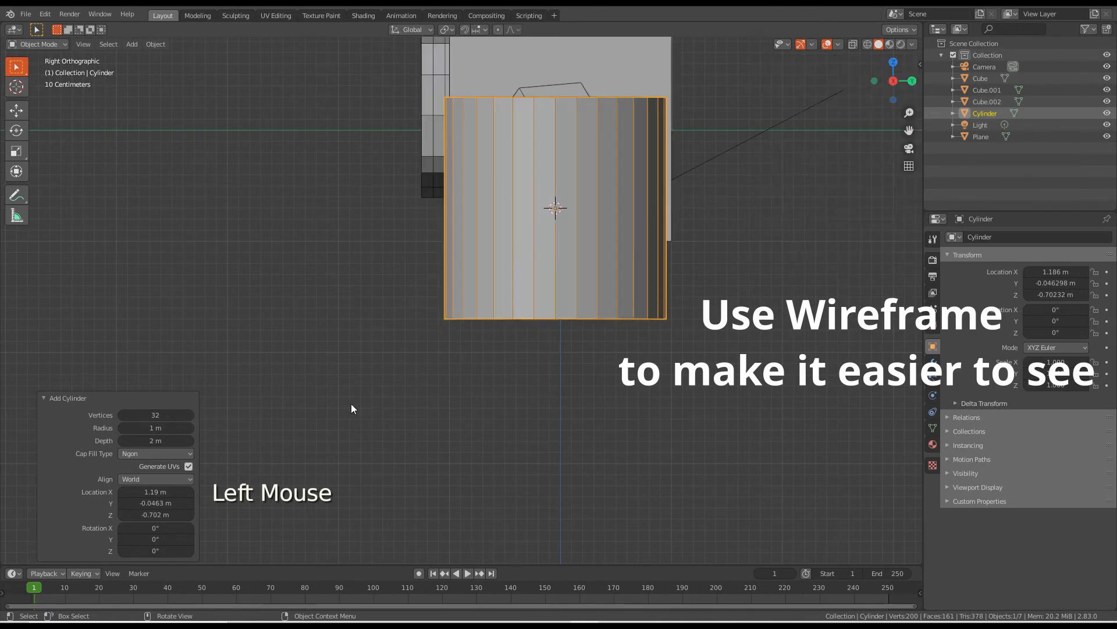
drag(157, 418, 154, 415)
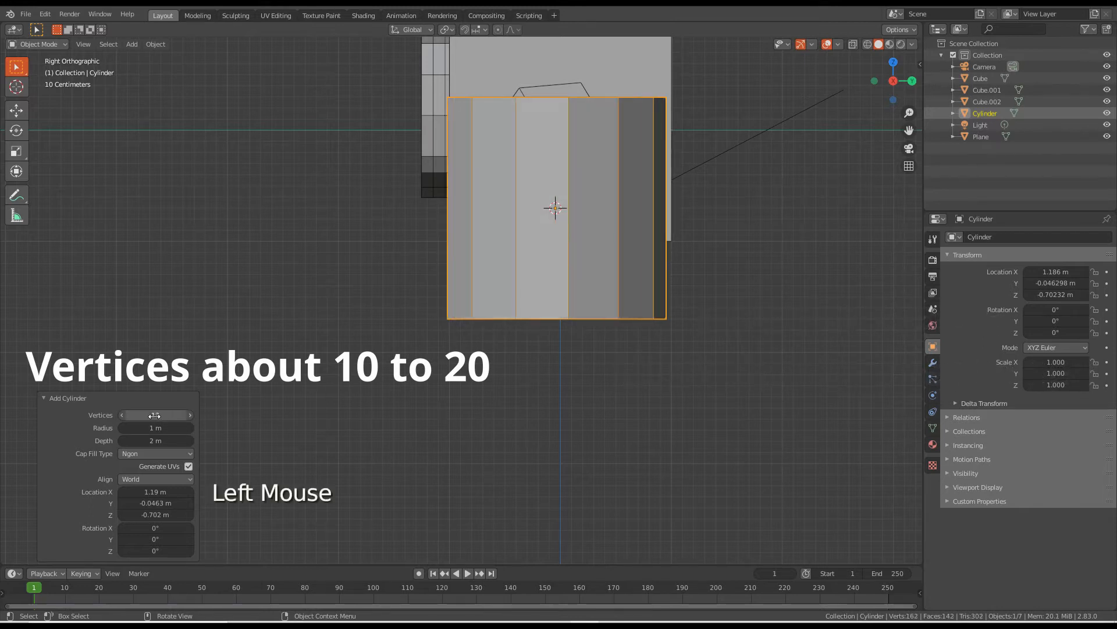
click(191, 415)
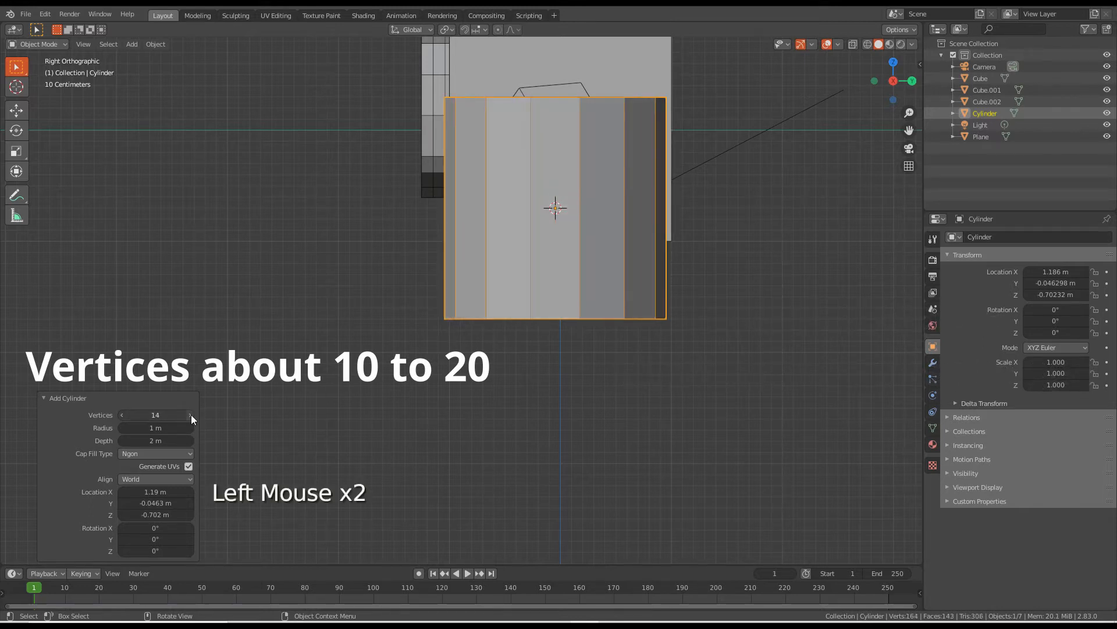
click(191, 415)
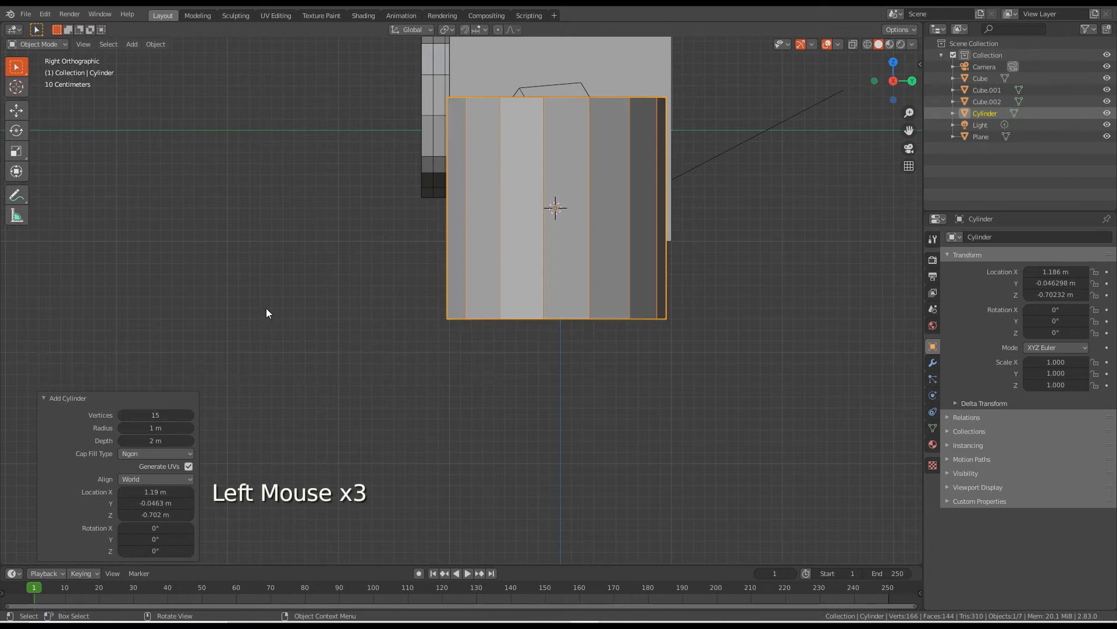
Scale the cylinder to about 0.108 in X and Y with Z locked, and shorten it to about 0.525 along Z.
scroll(267, 310, up, 1)
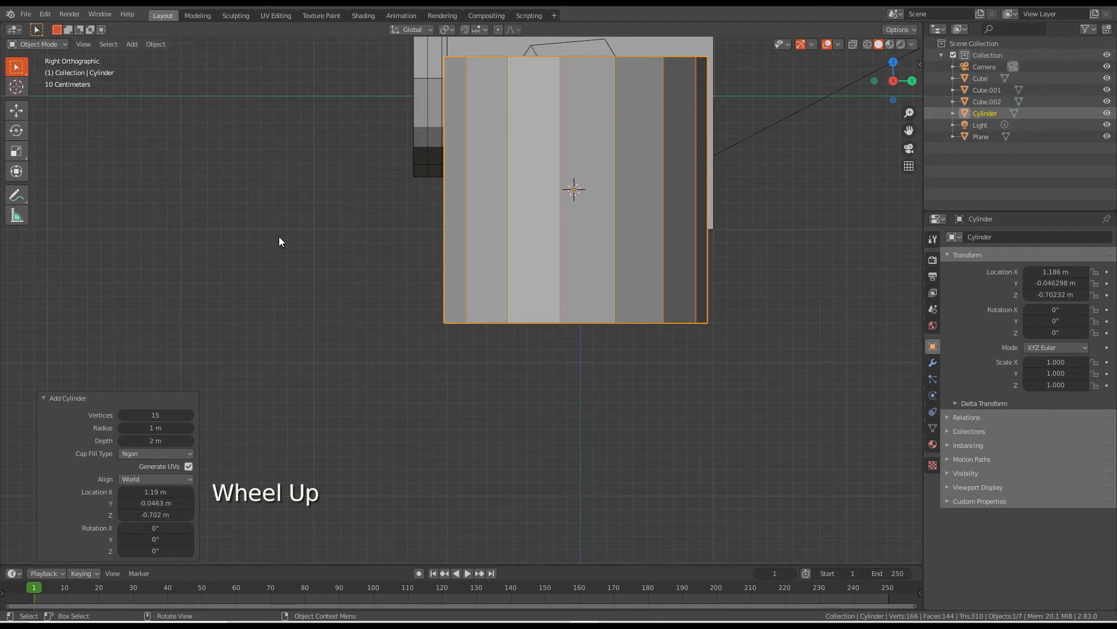
key(s)
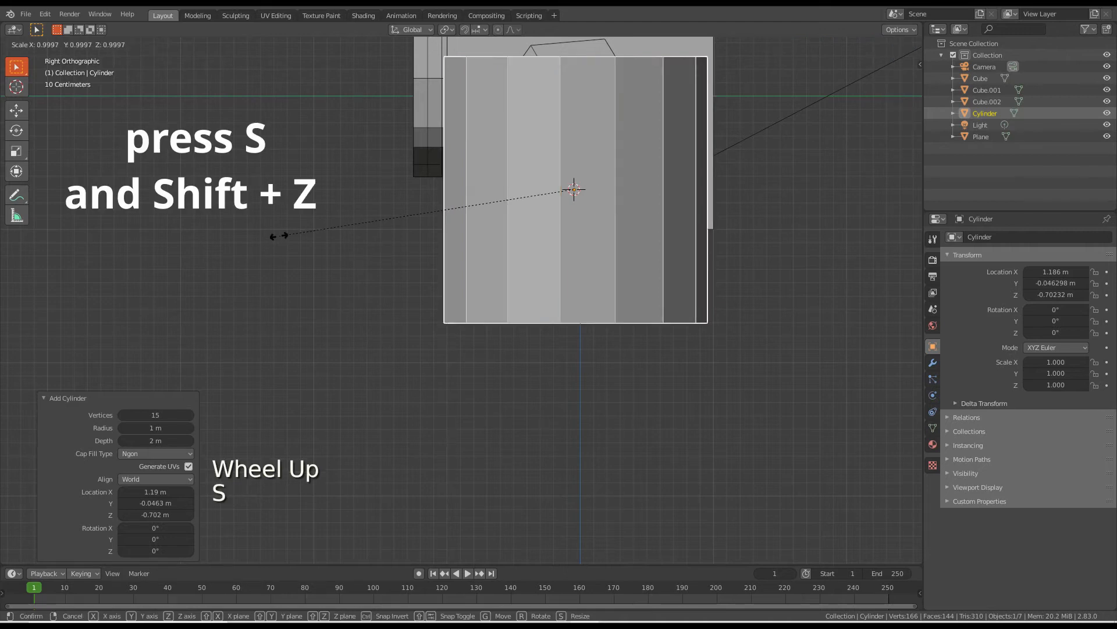
key(shift+z)
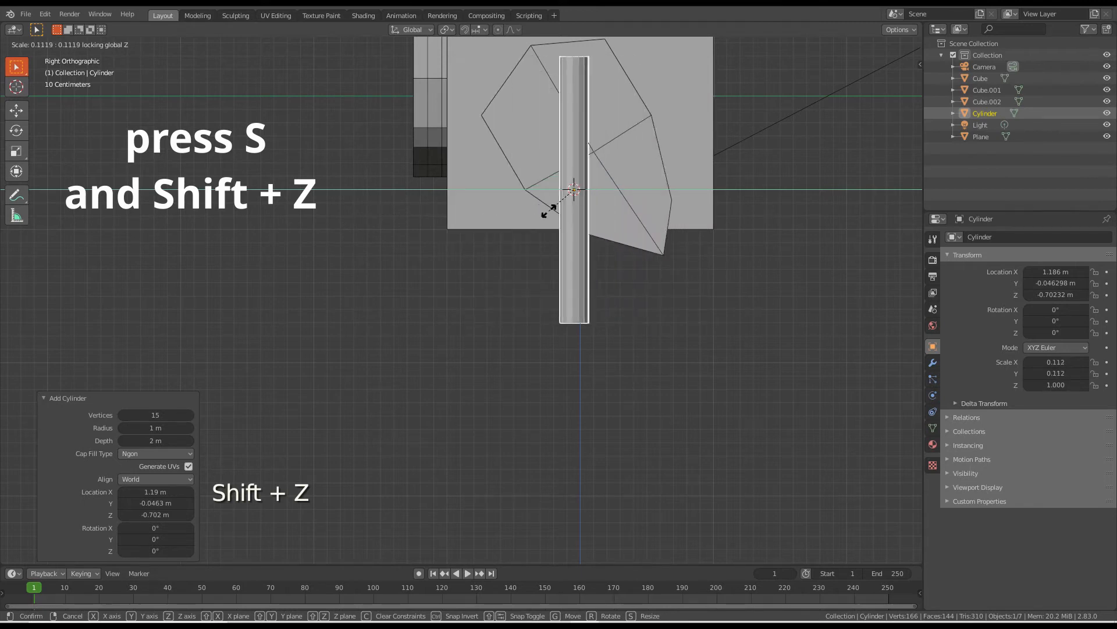
click(590, 217)
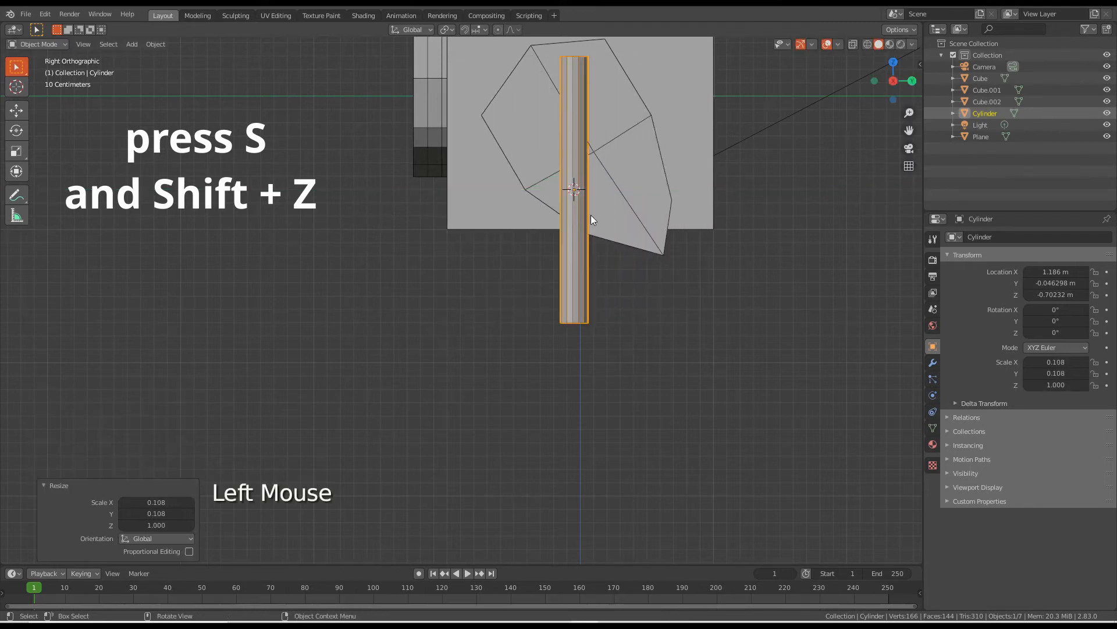
key(s)
key(z)
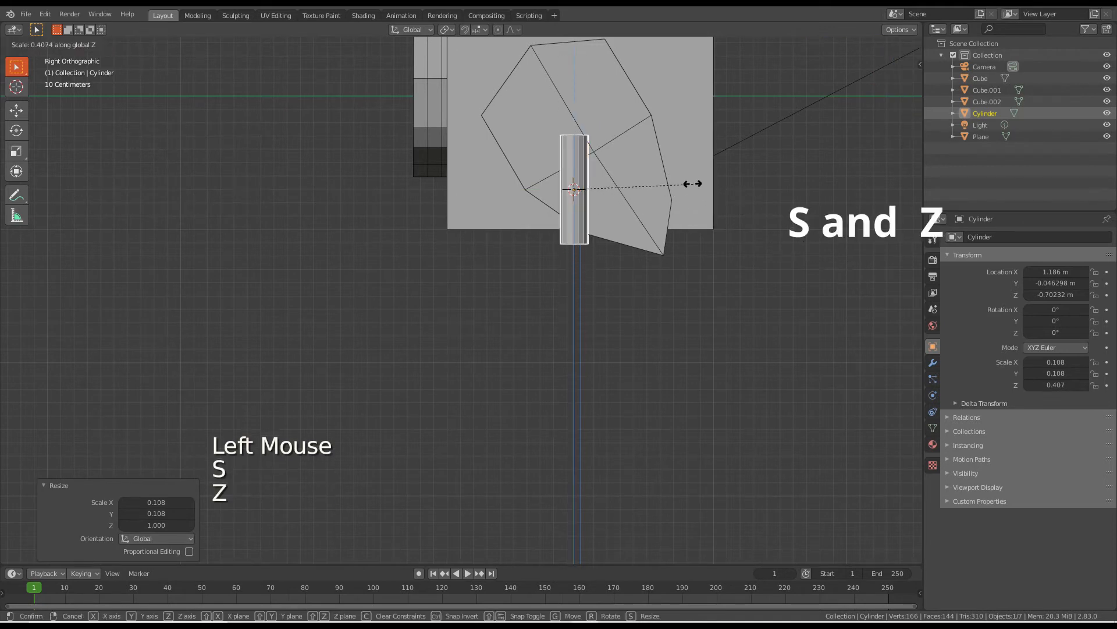
click(727, 204)
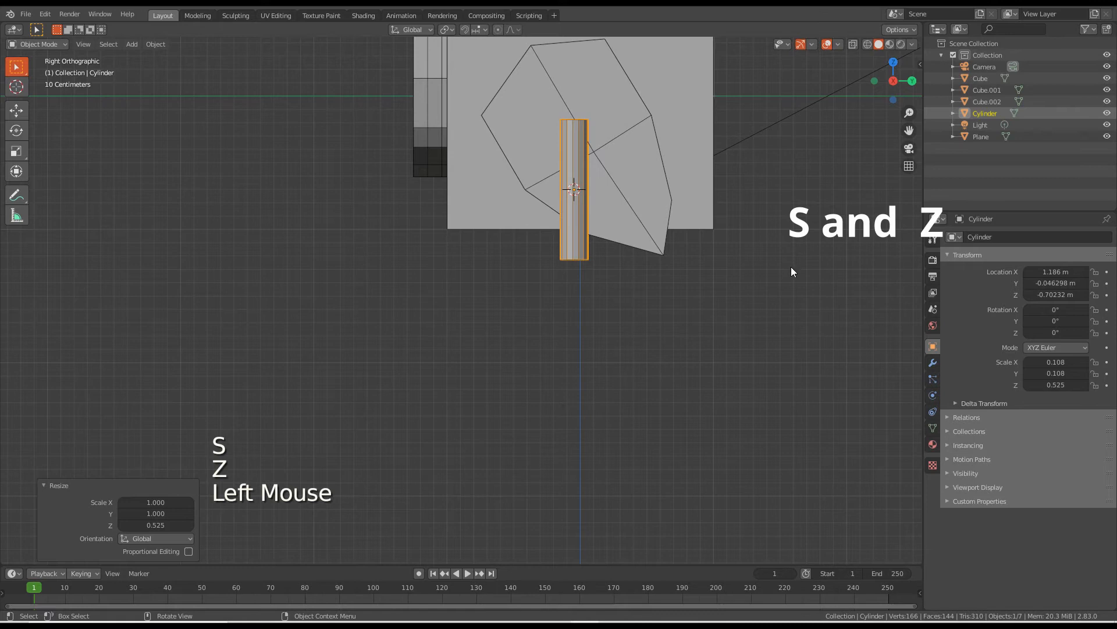
Tilt the leg cylinder to about 46.9° around X and move it to about Y 0.364 m, Z -1.056 m.
key(r)
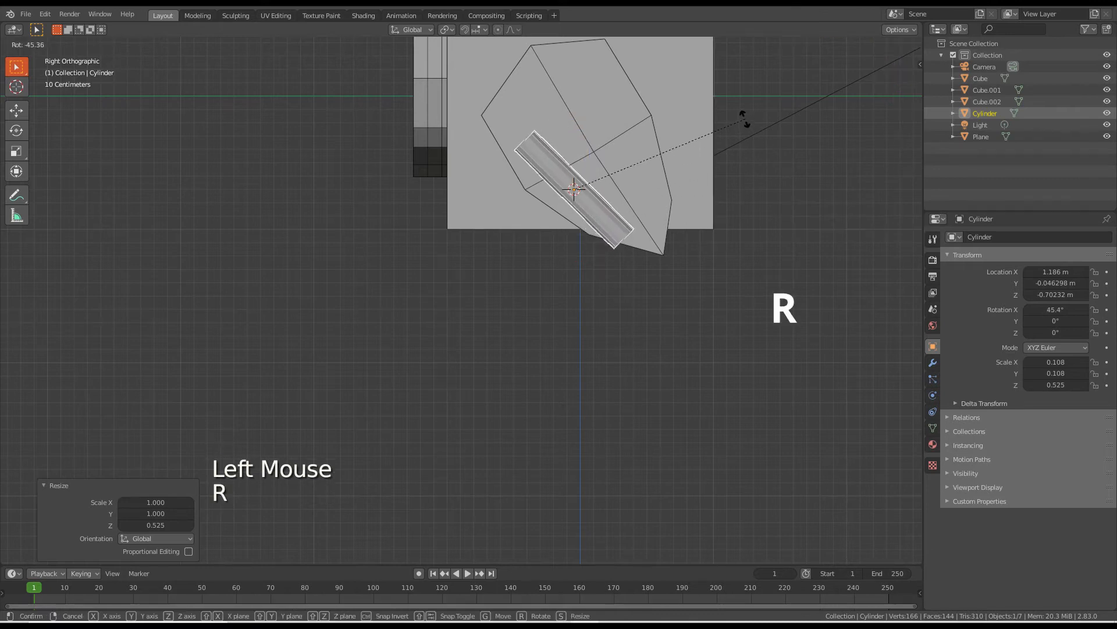
click(746, 119)
key(g)
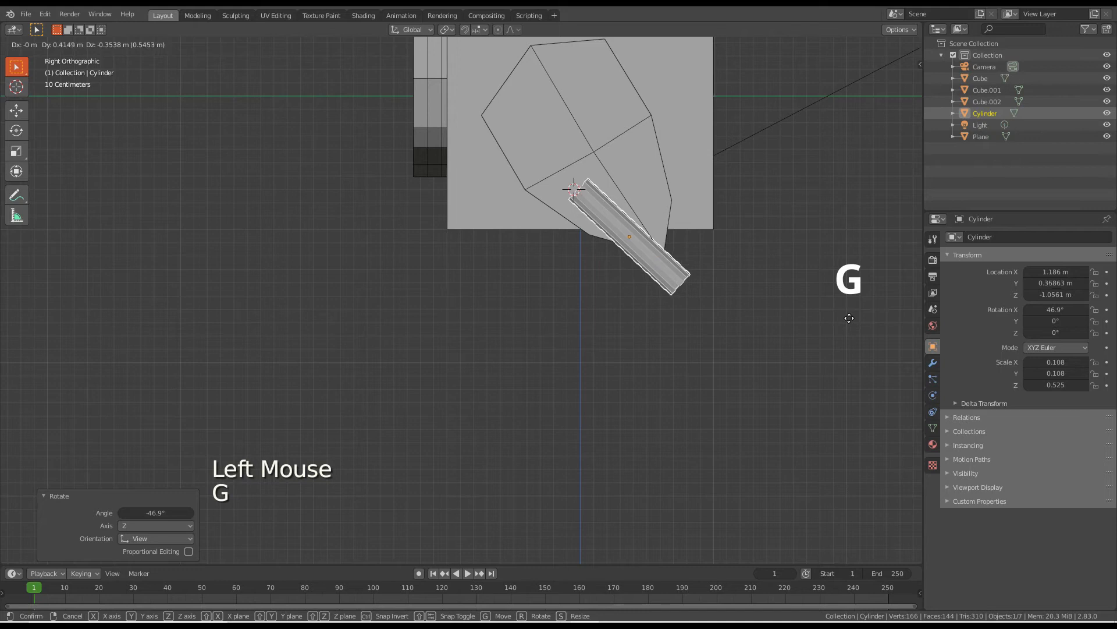
click(850, 320)
With X-ray on, select the vertices of the leg cylinder's upper end and snap the 3D cursor to them.
key(Tab)
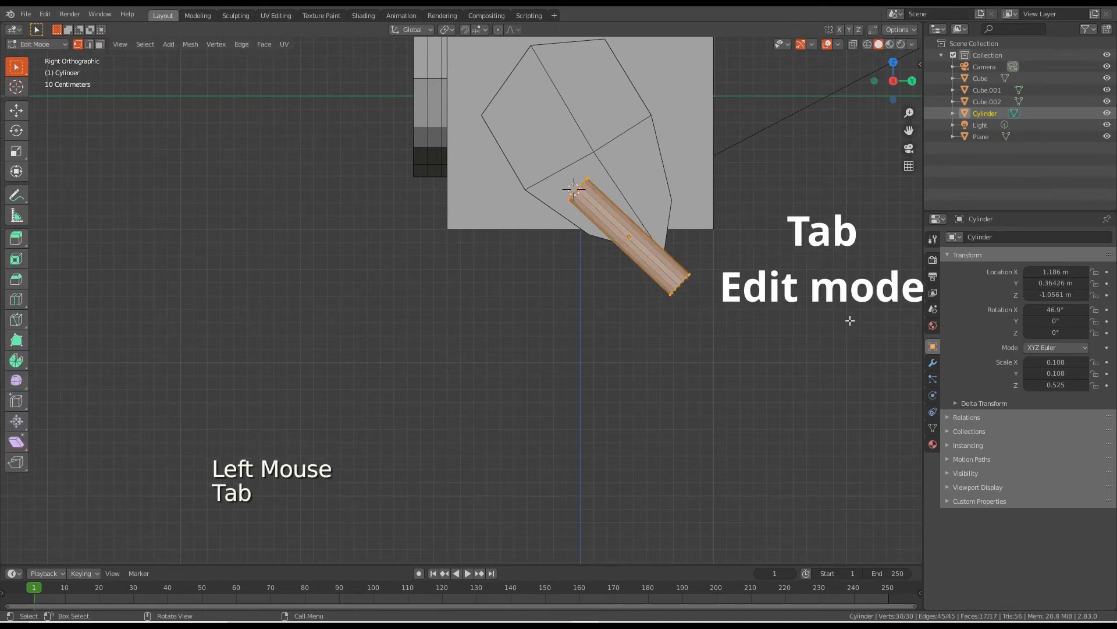
key(w)
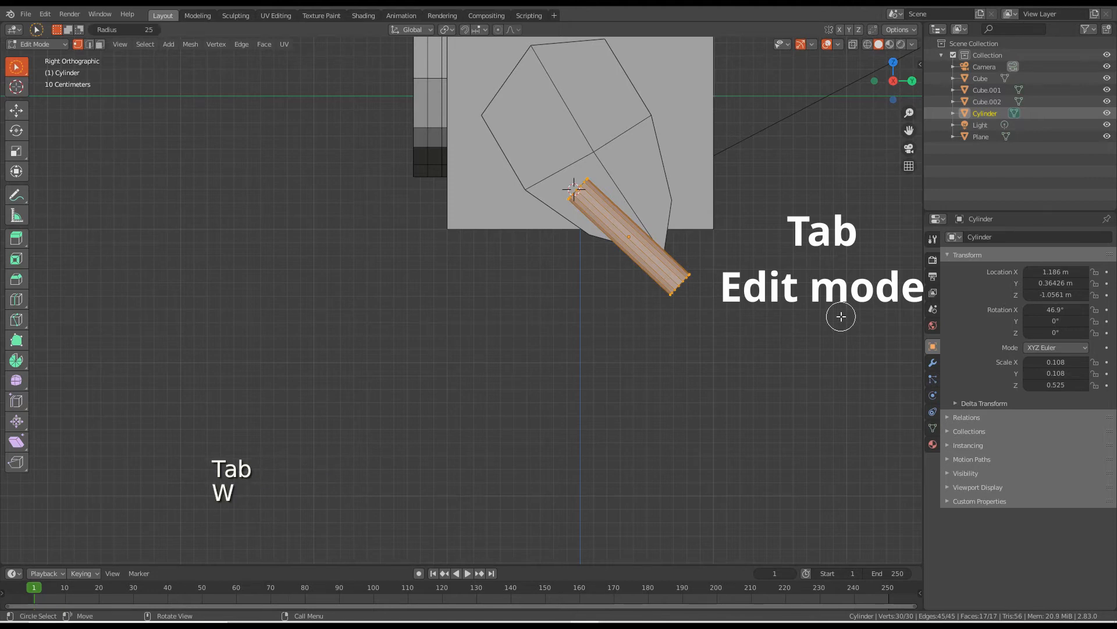
click(668, 137)
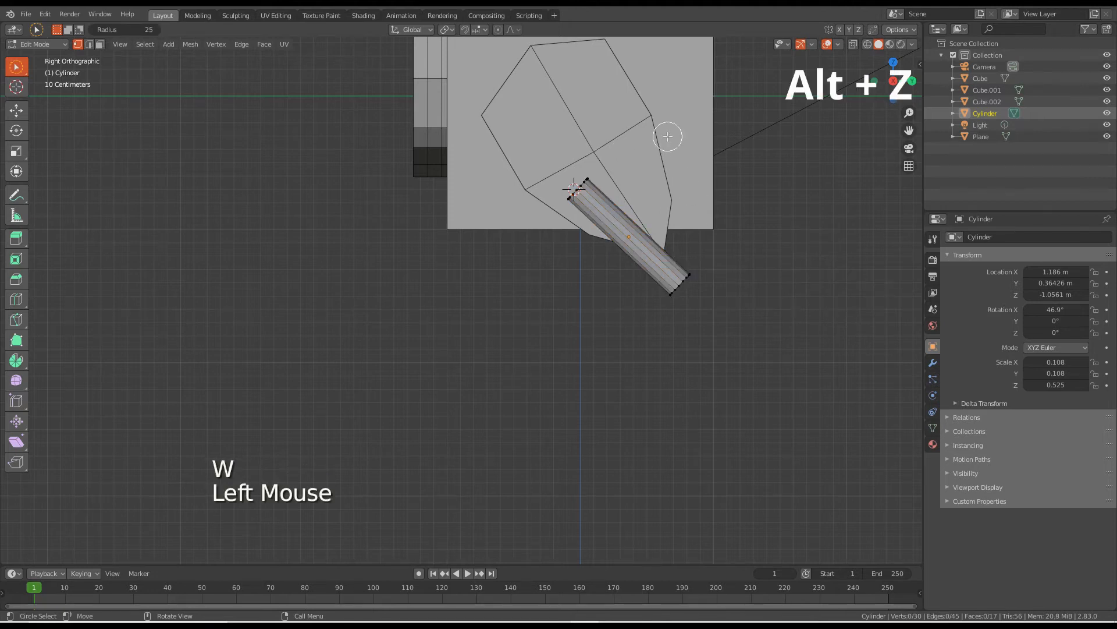
key(alt+z)
drag(576, 183, 528, 240)
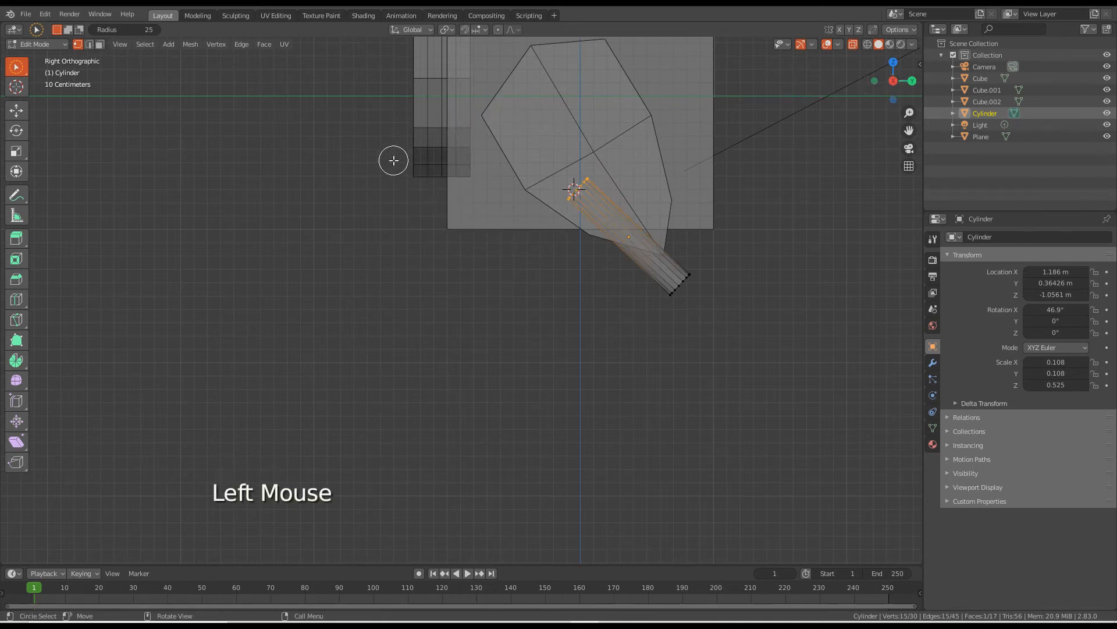
key(shift+s)
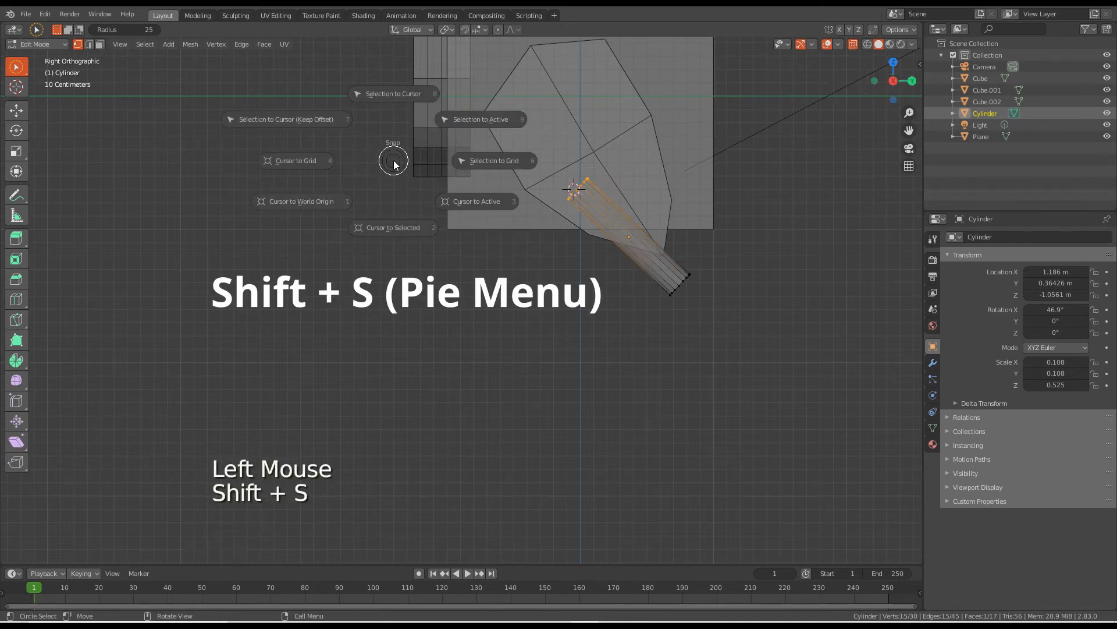
click(405, 234)
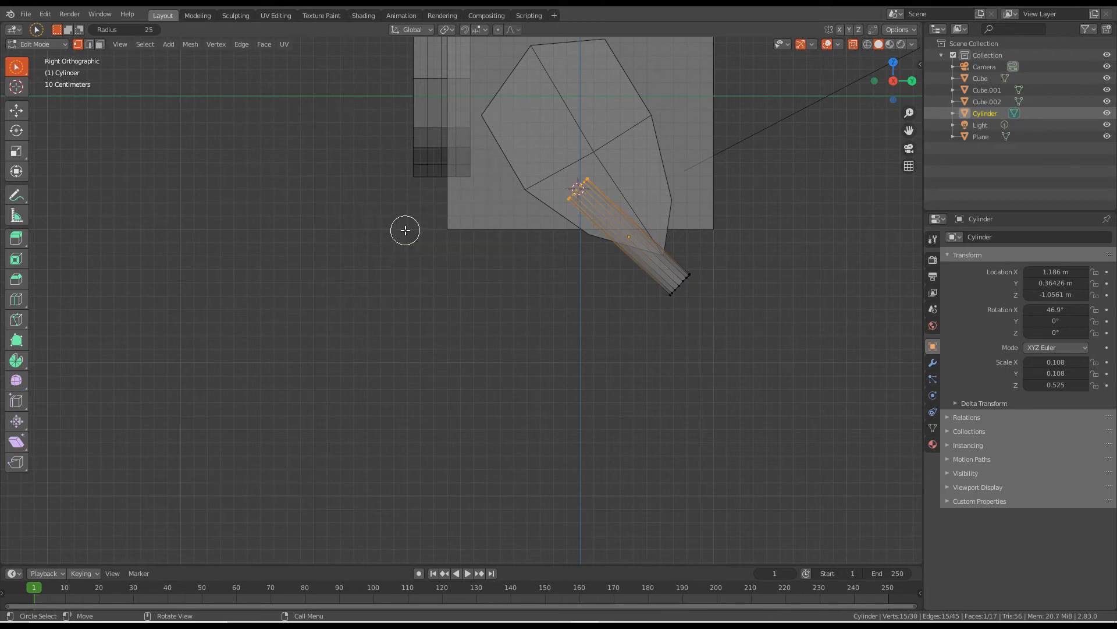
Return to Object Mode and set the leg cylinder's origin to the 3D cursor.
key(Tab)
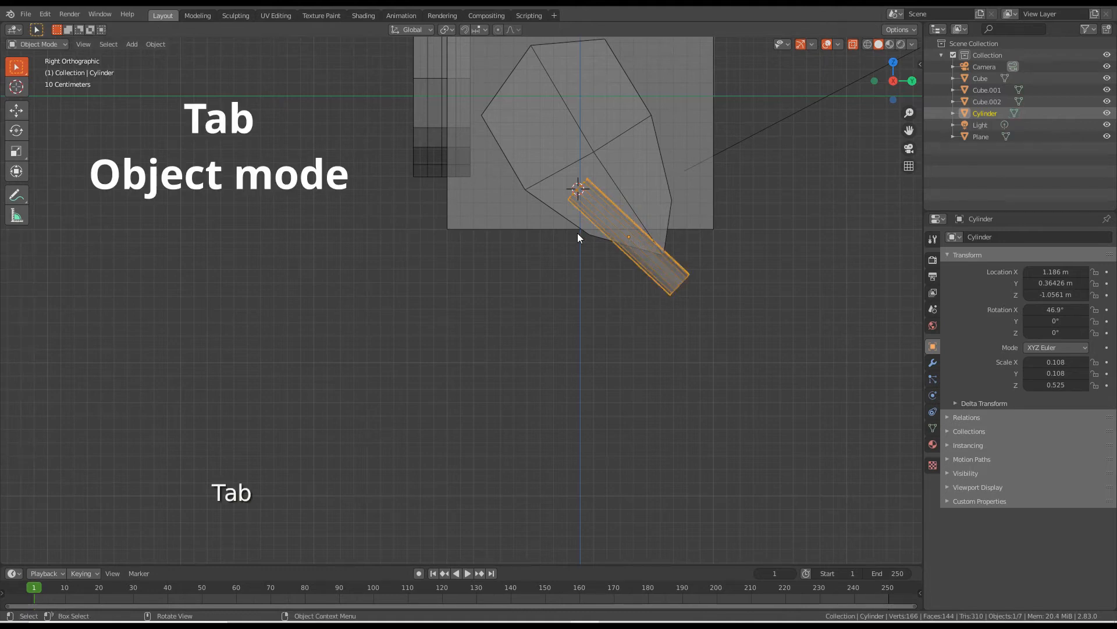
right_click(367, 181)
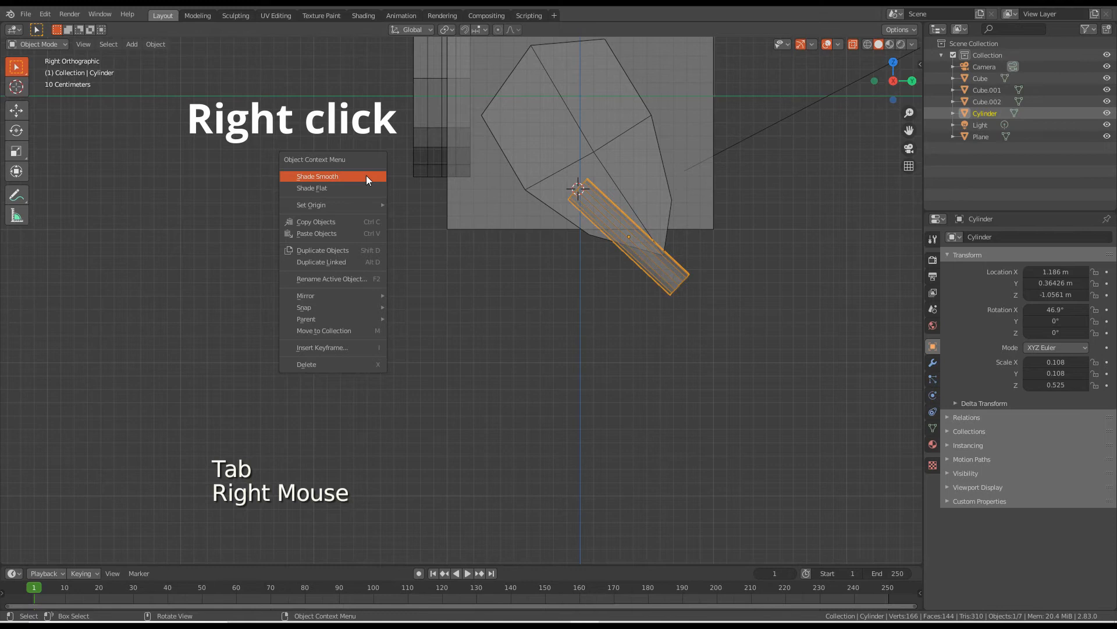
mouse_move(357, 206)
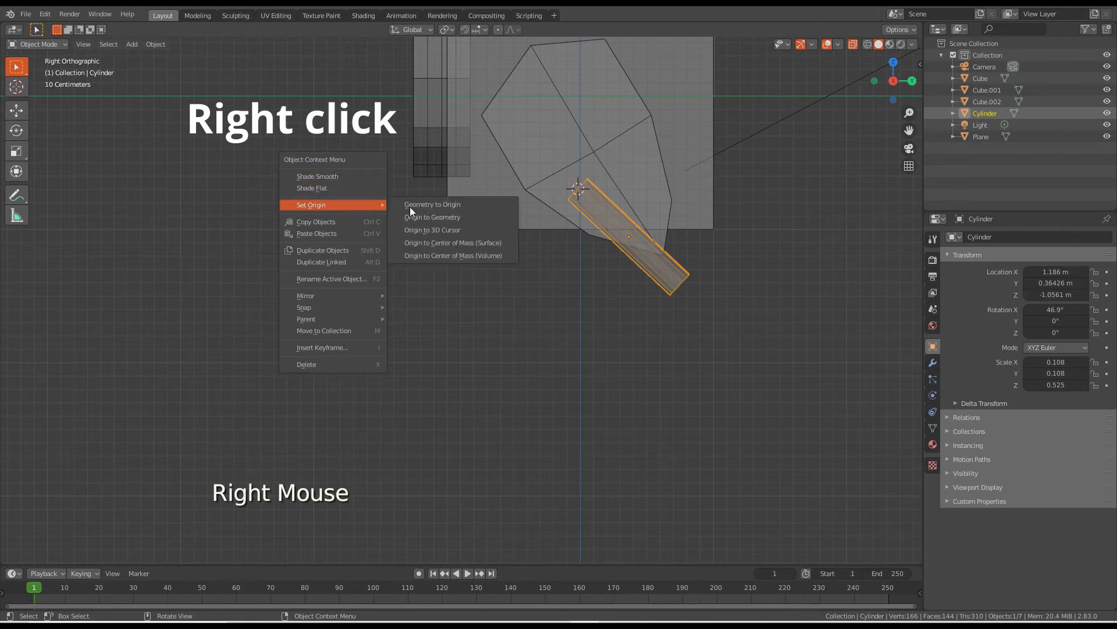
click(453, 231)
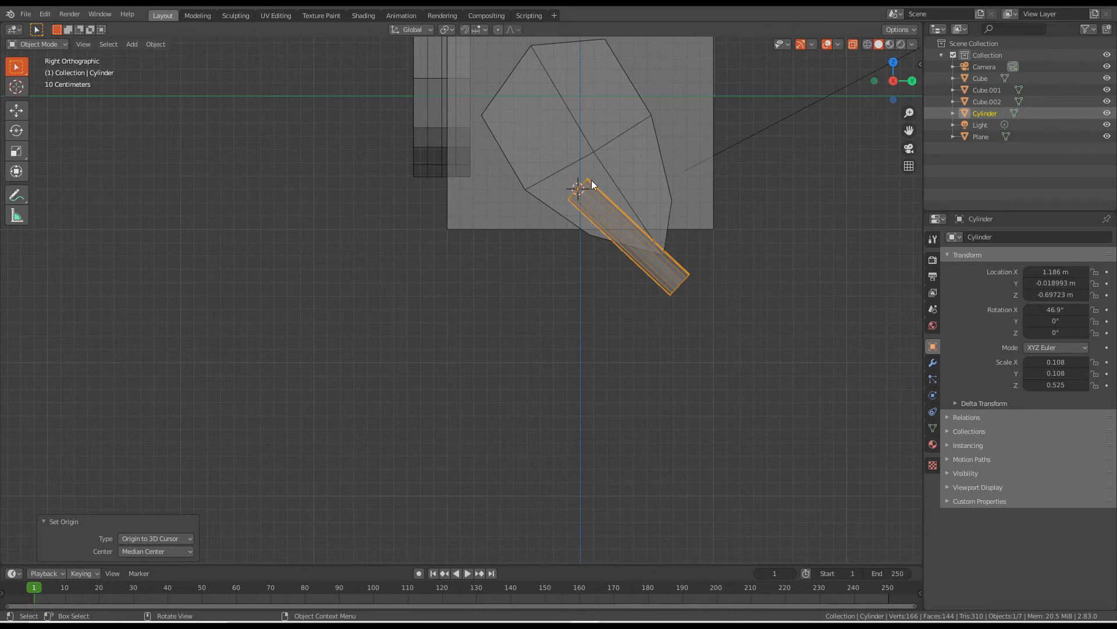
Duplicate the leg cylinder to about Y 0.754 m, Z -1.352 m and rotate the copy to about -64.1° around X as the lower leg.
key(shift+d)
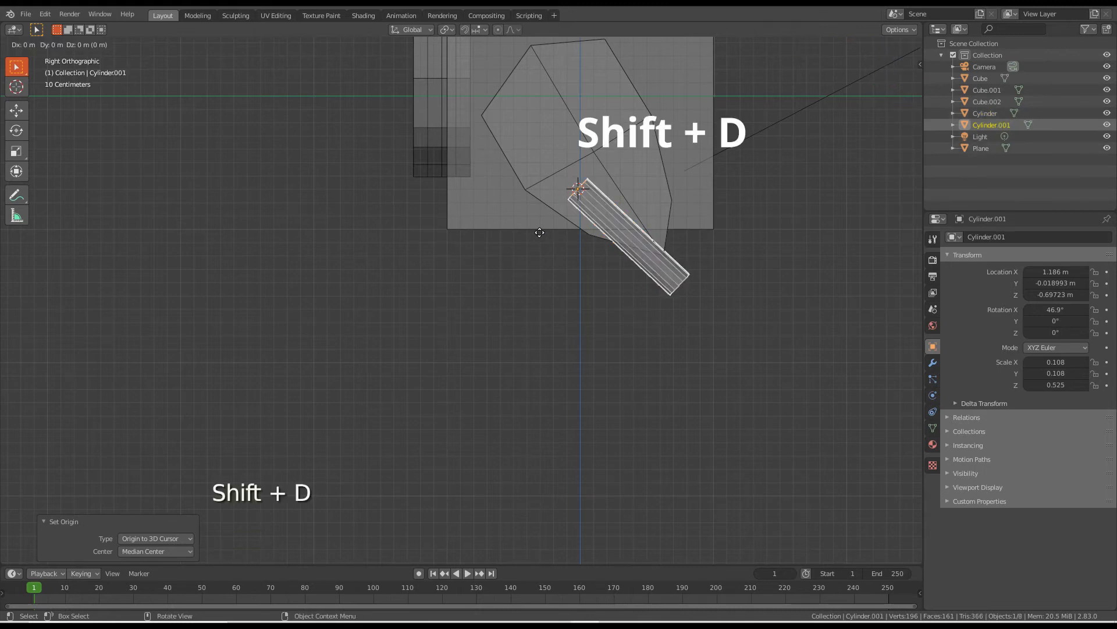
click(643, 324)
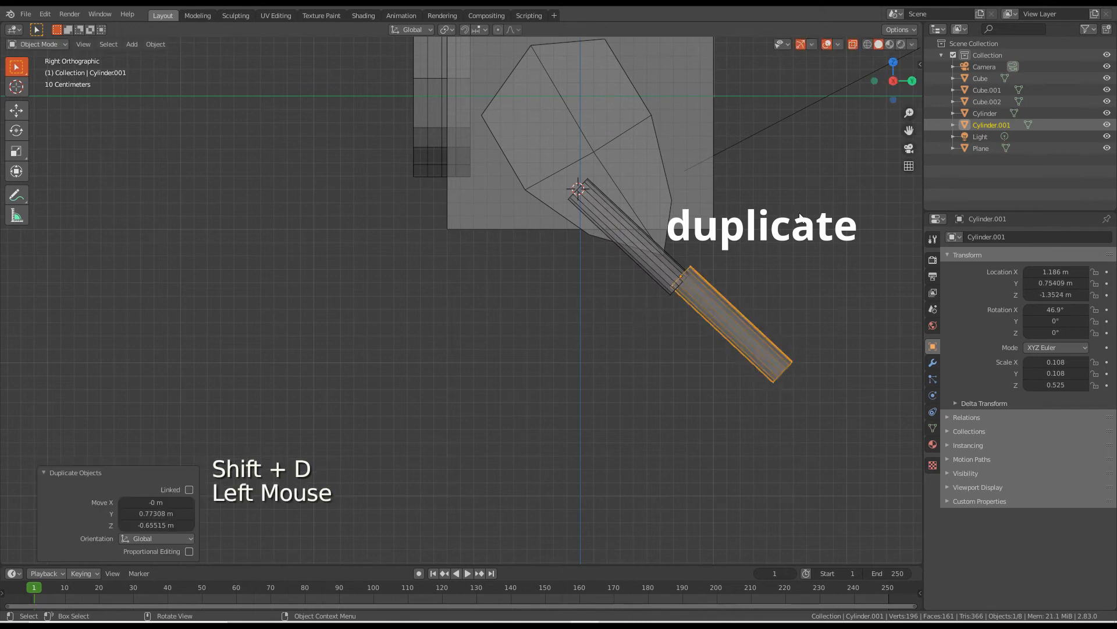
key(r)
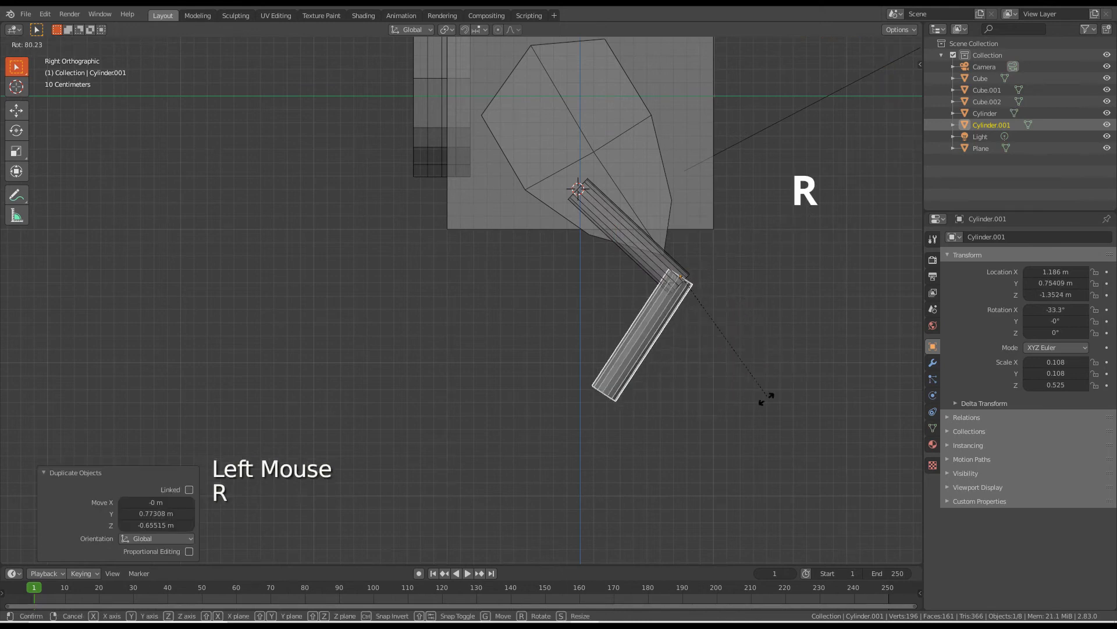
click(697, 429)
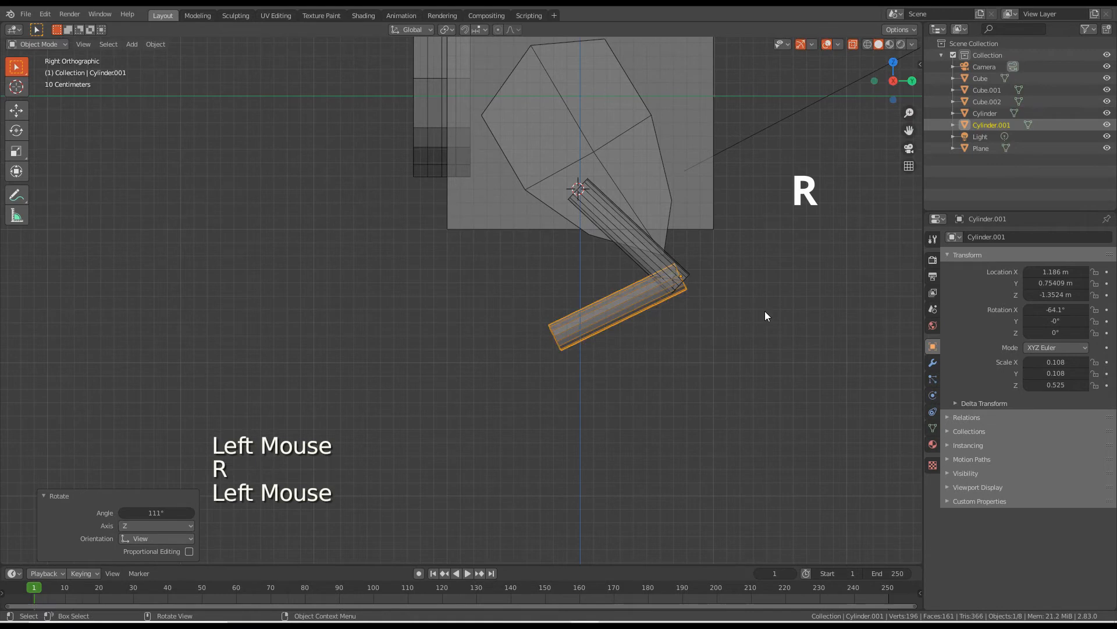
Snap the 3D cursor to the vertices at the free lower end of the lower leg cylinder, then return to Object Mode.
scroll(780, 280, up, 3)
shift+middle_drag(831, 187, 699, 190)
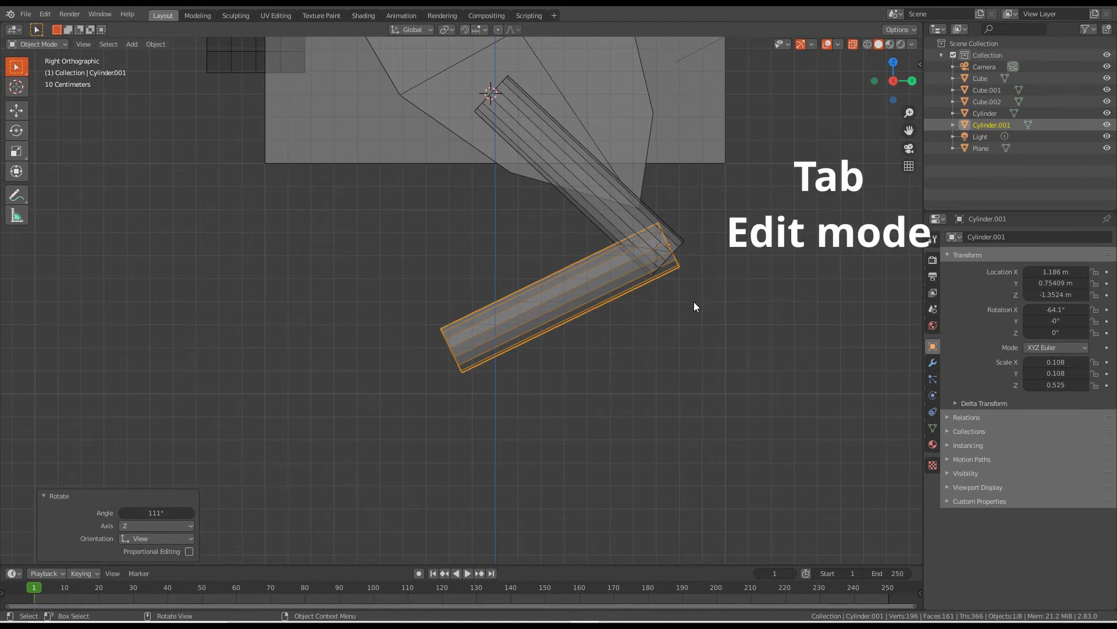
key(Tab)
drag(418, 301, 504, 414)
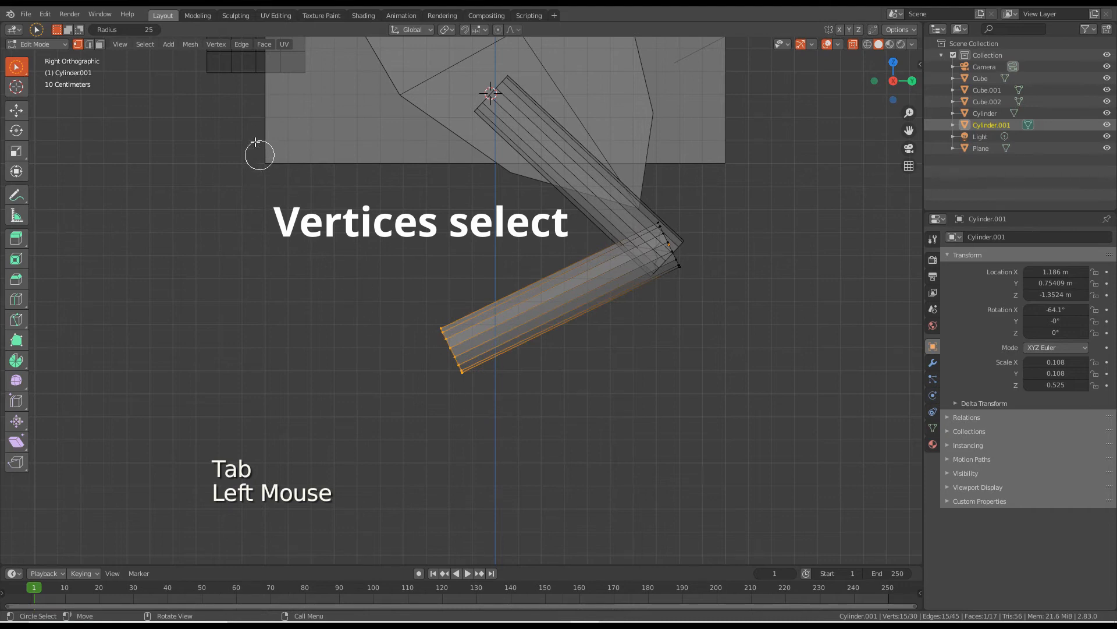
key(shift+s)
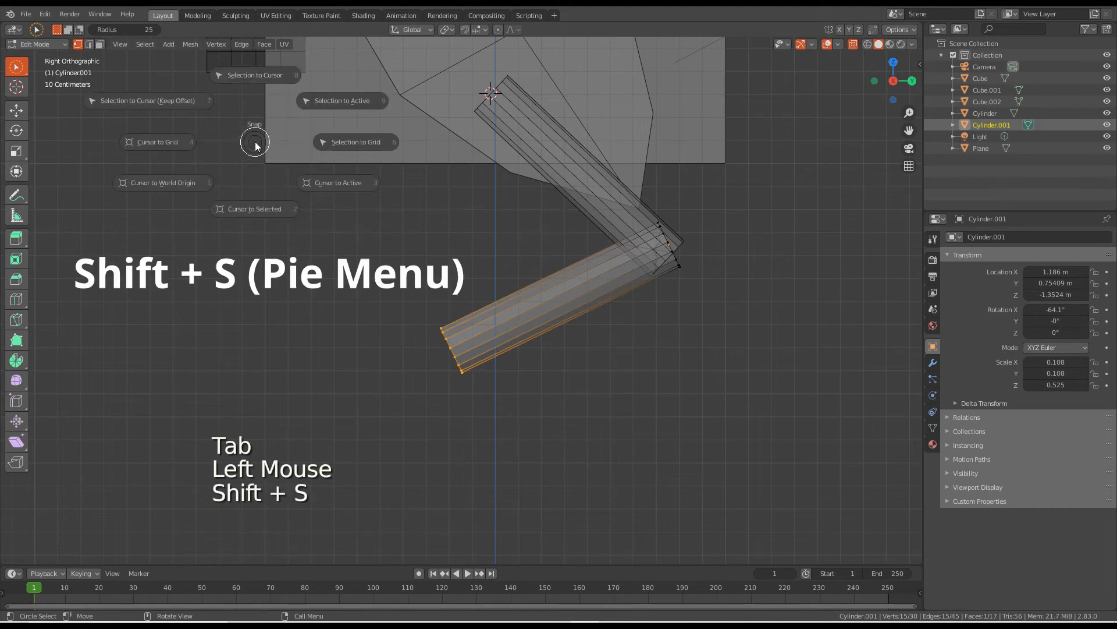
click(267, 211)
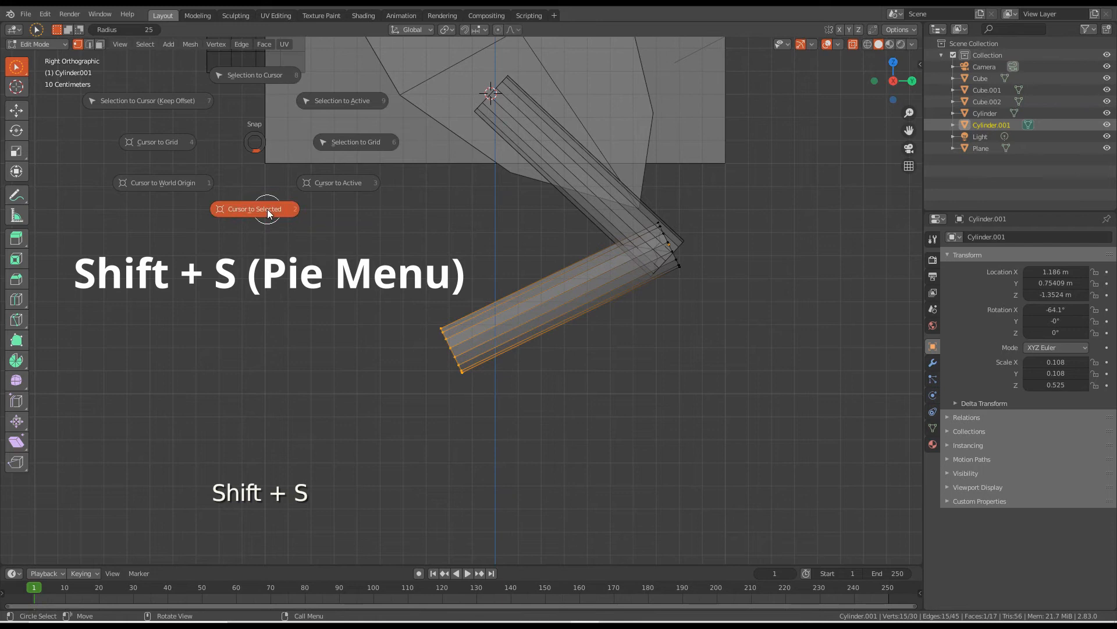
key(Tab)
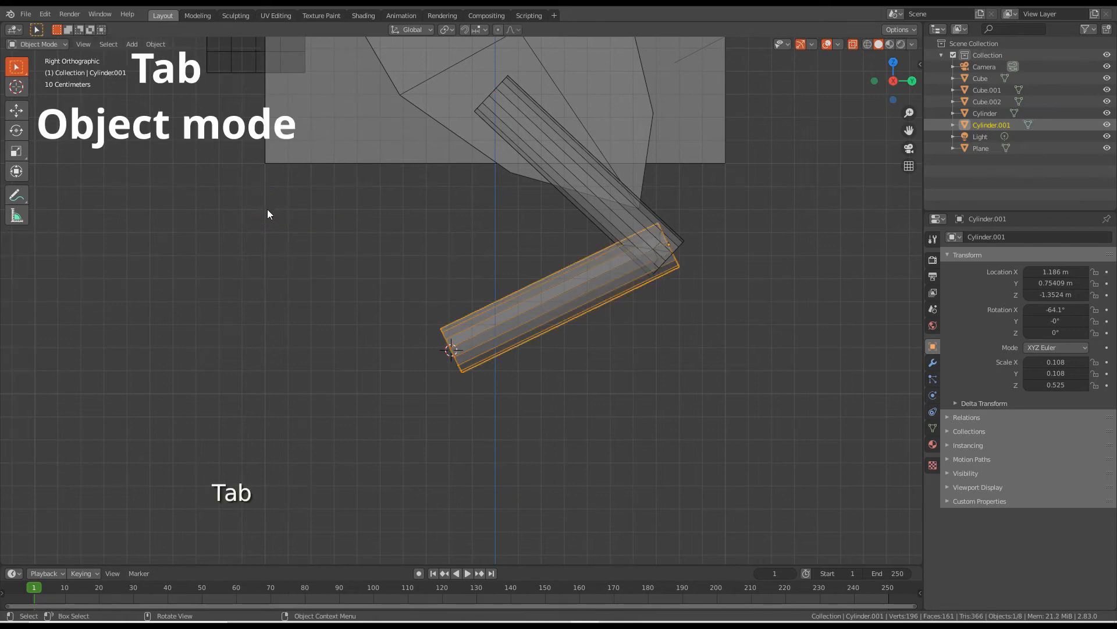
Add a cube at the 3D cursor as the foot, scale it to about 0.205, and flatten it to about 0.115 along Z.
key(shift+a)
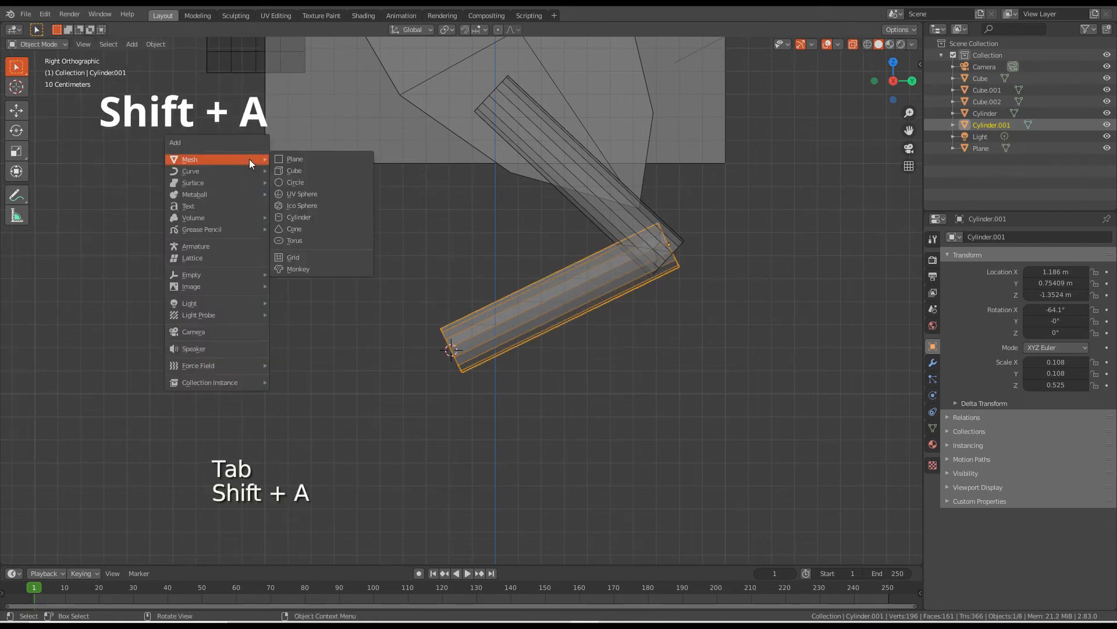
click(319, 170)
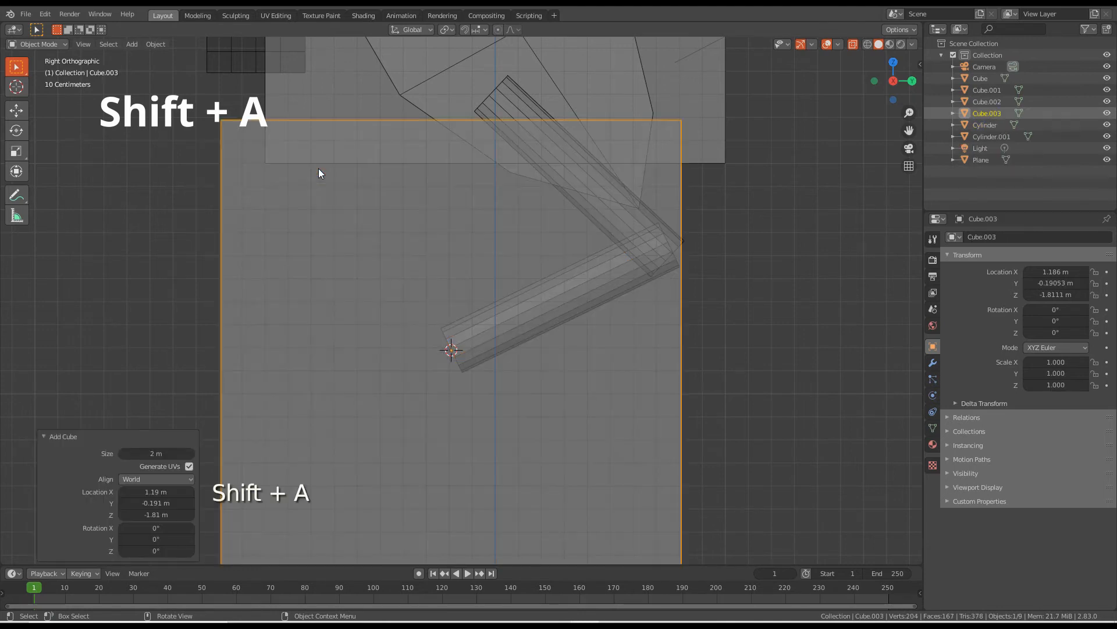
key(s)
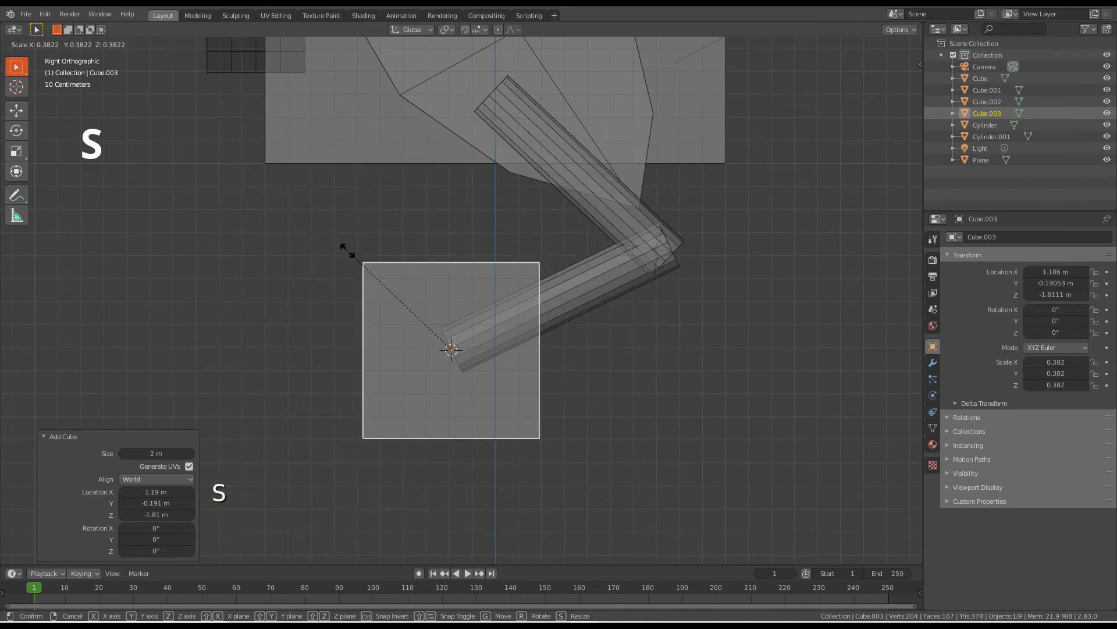
click(406, 291)
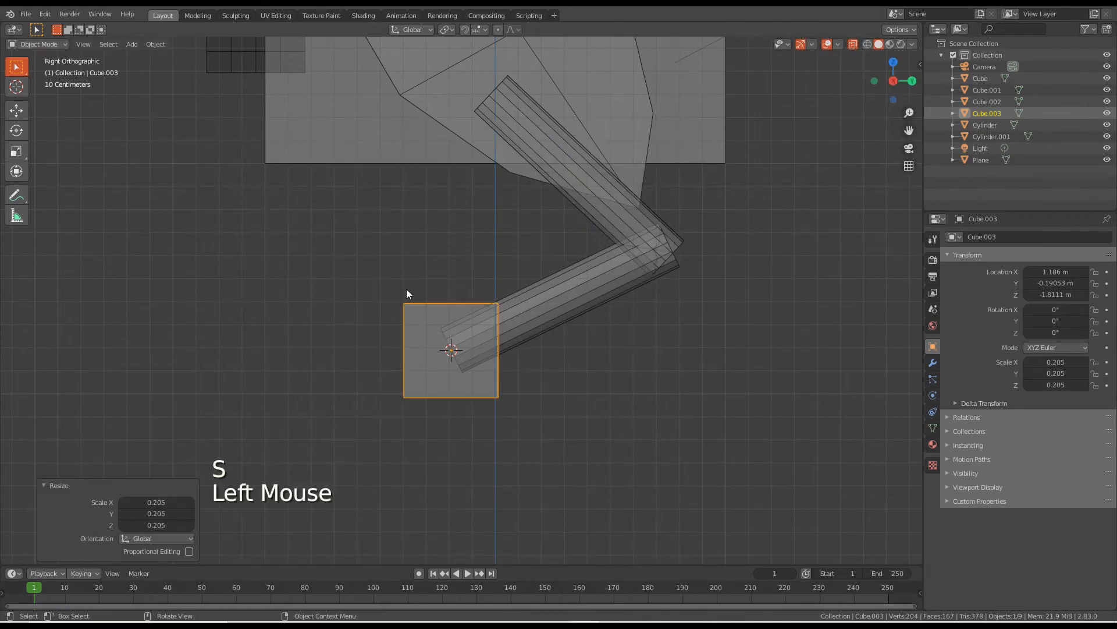
key(s)
key(z)
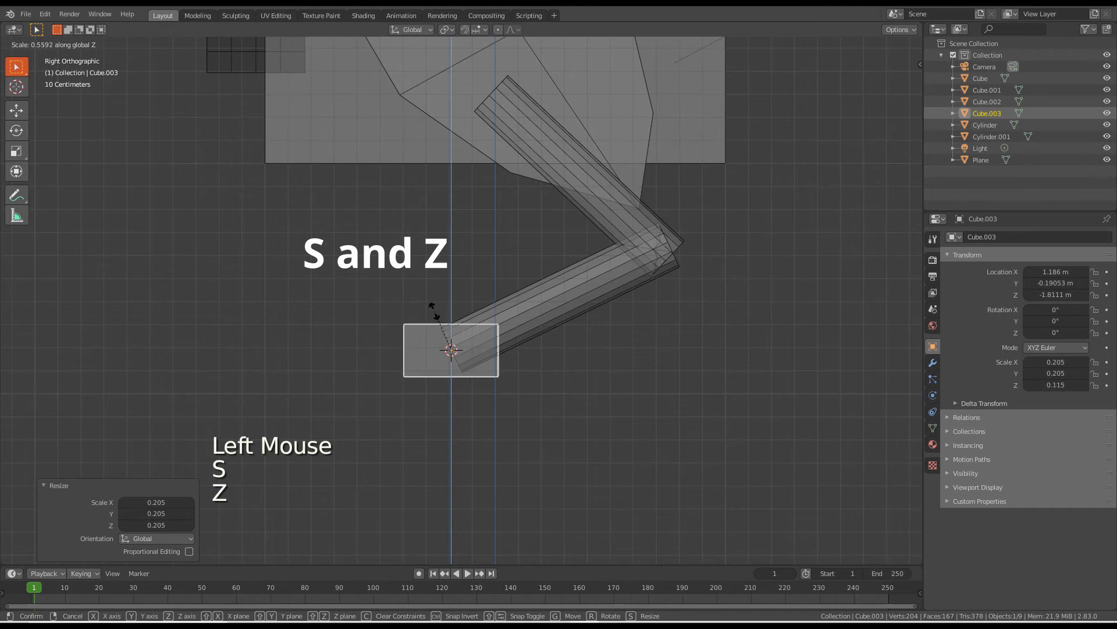
click(437, 312)
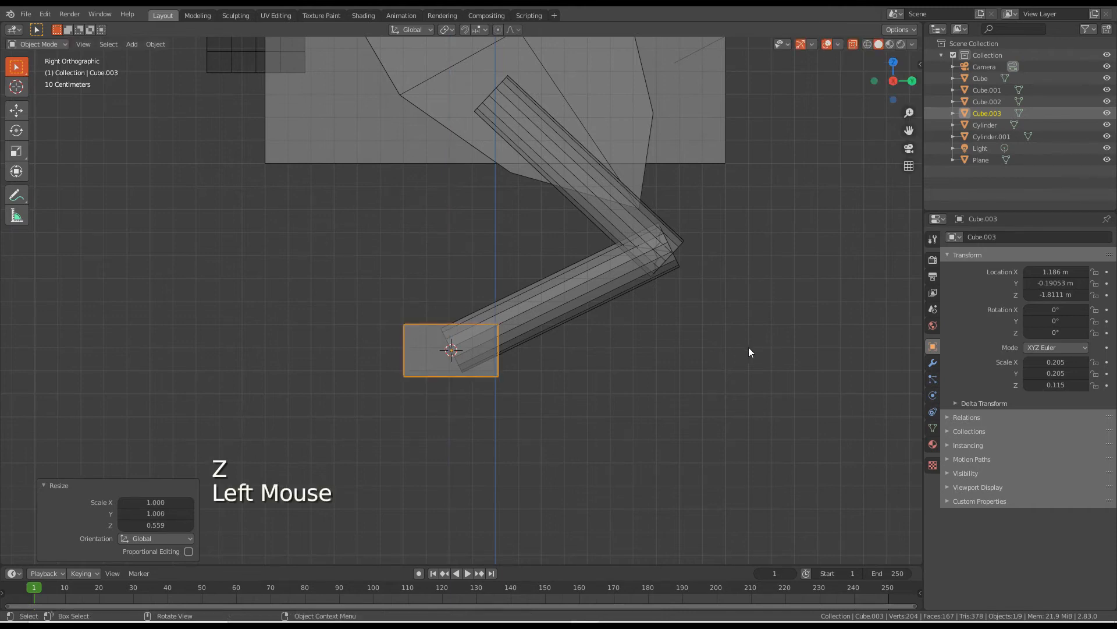
Select the foot and both leg cylinders together and move them about 0.063 m in Y and -0.021 m in Z.
scroll(749, 348, down, 4)
shift+middle_drag(766, 245, 798, 301)
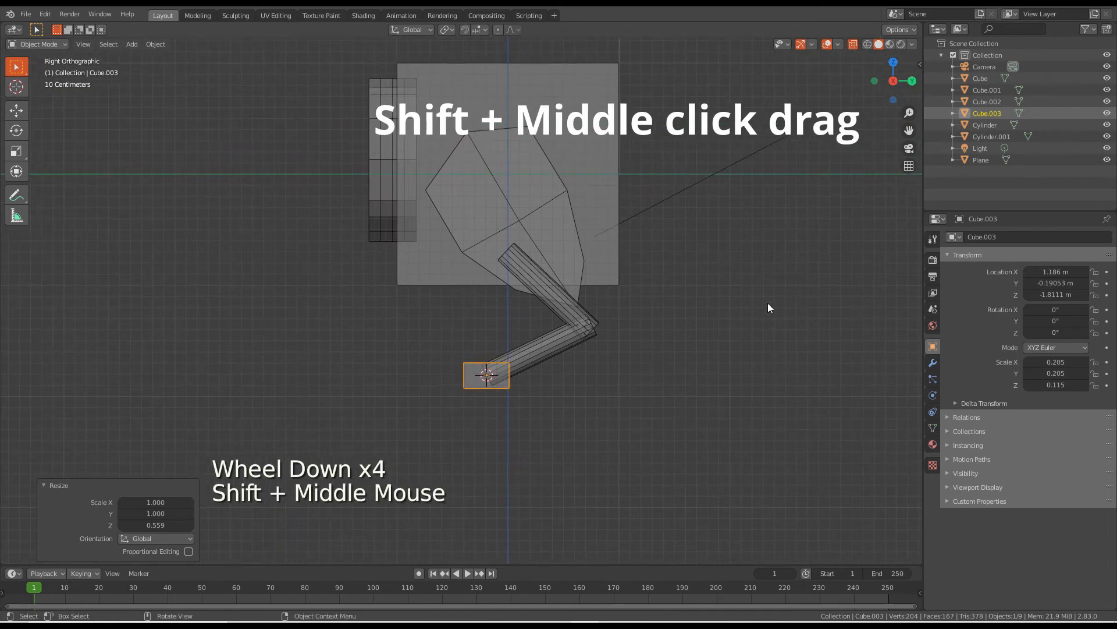
shift+click(541, 358)
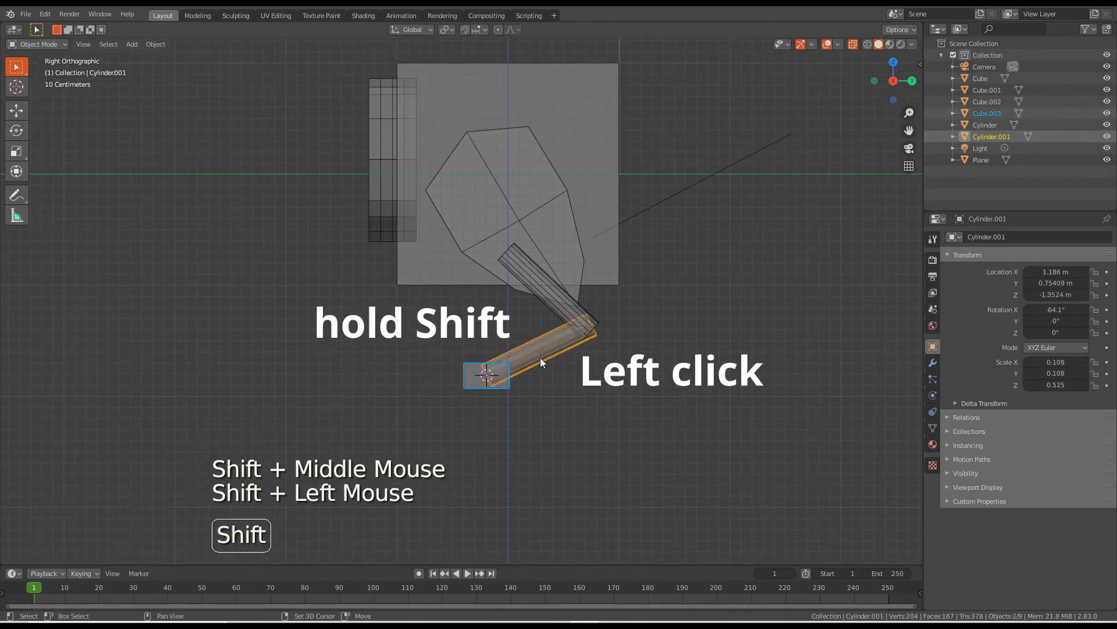
shift+click(583, 310)
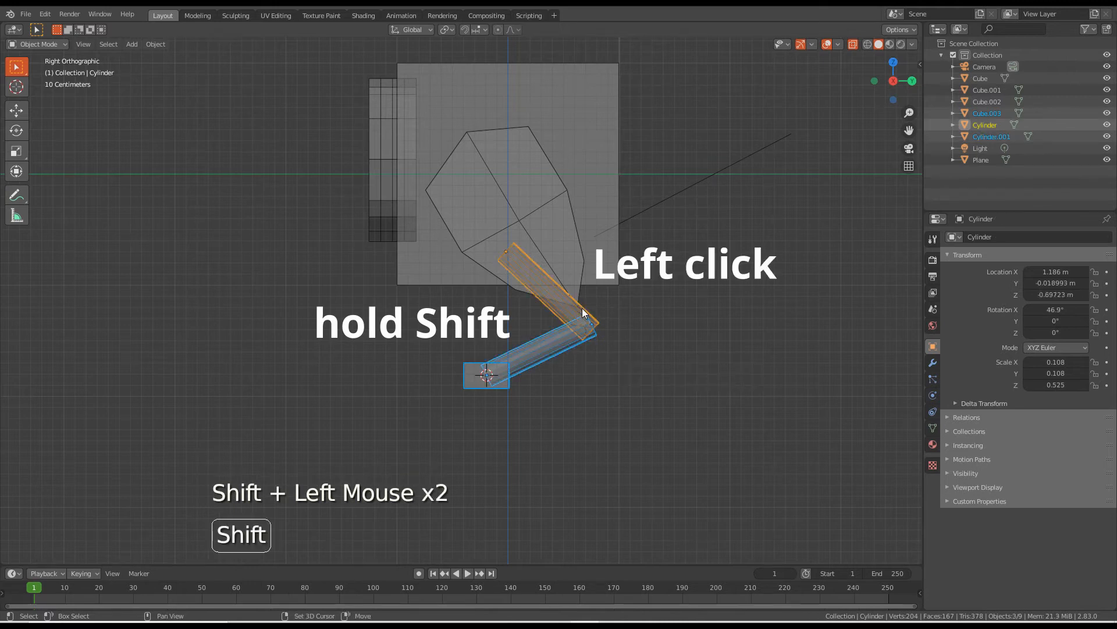
key(g)
click(717, 278)
In front view, move the selected leg parts about -0.823 m in X and -0.026 m in Z, under the body.
key(KP_1)
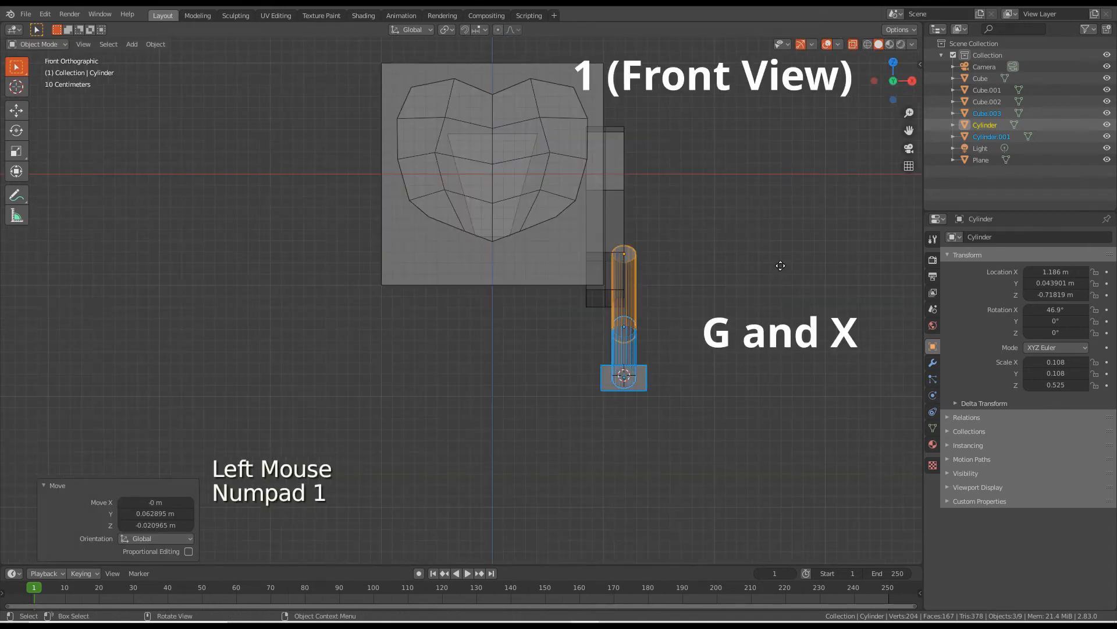
key(g)
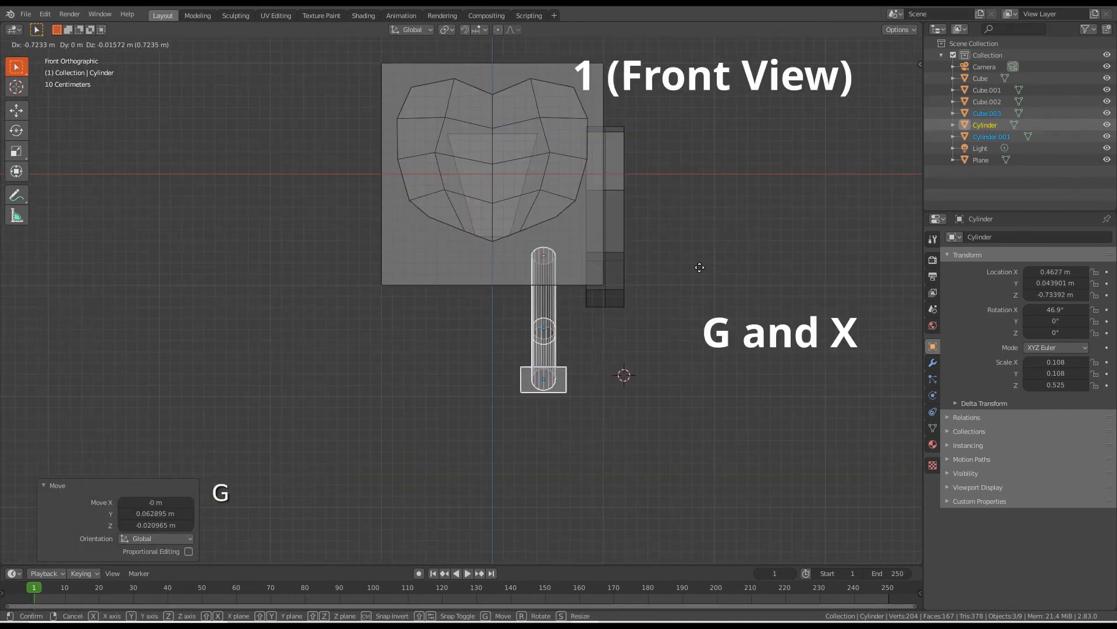
click(691, 274)
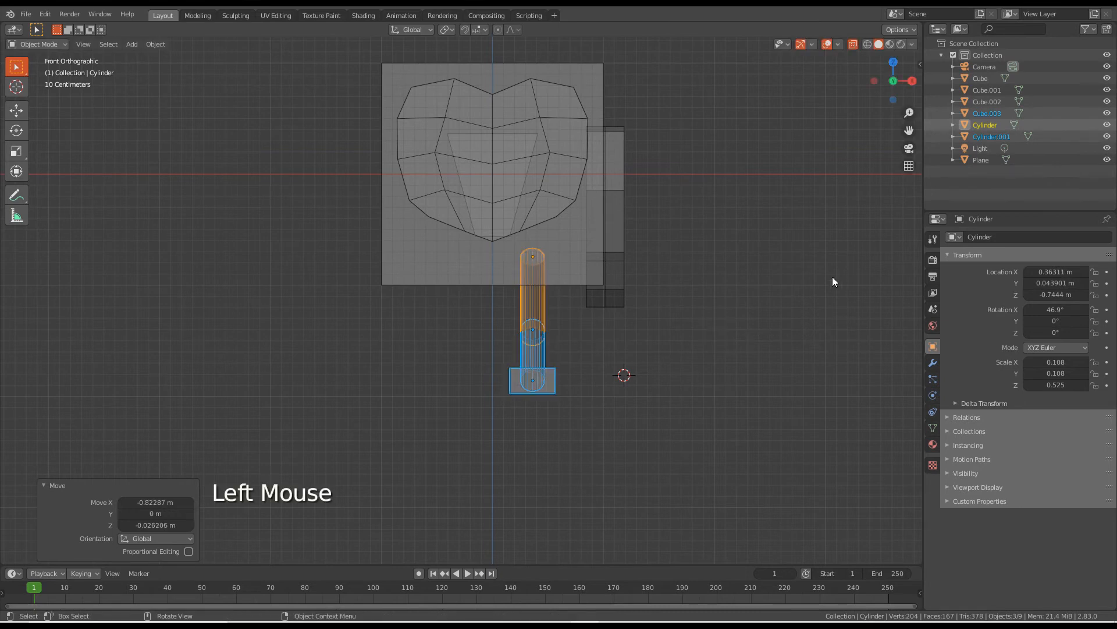
Select all objects and move them up about 1.991 m along Z so the foot rests on the ground line, then deselect everything.
shift+middle_drag(772, 299, 724, 300)
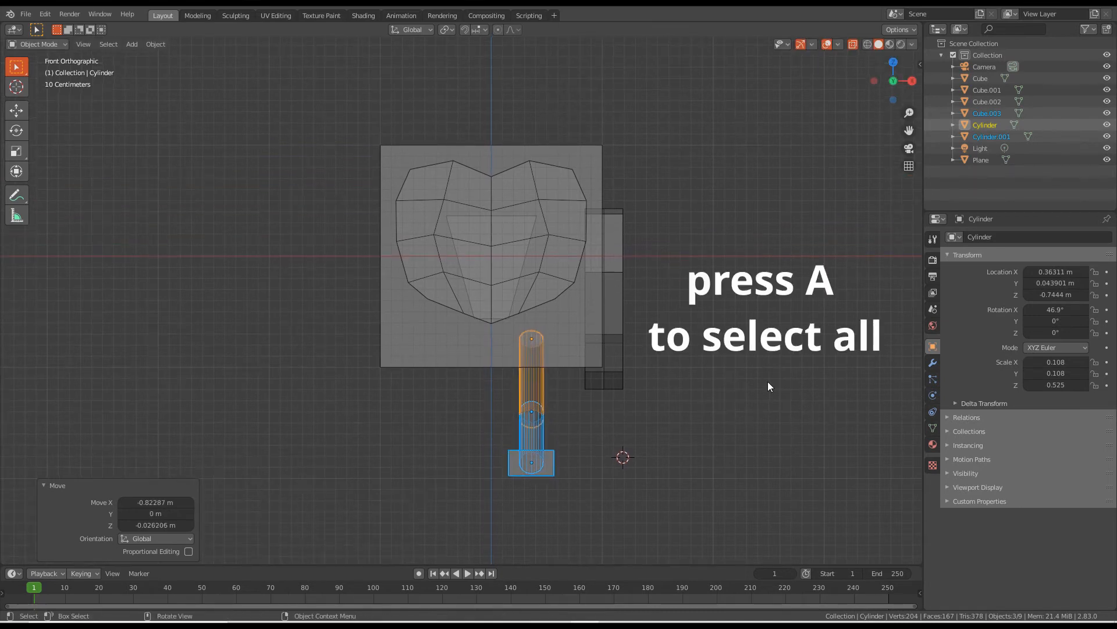
key(a)
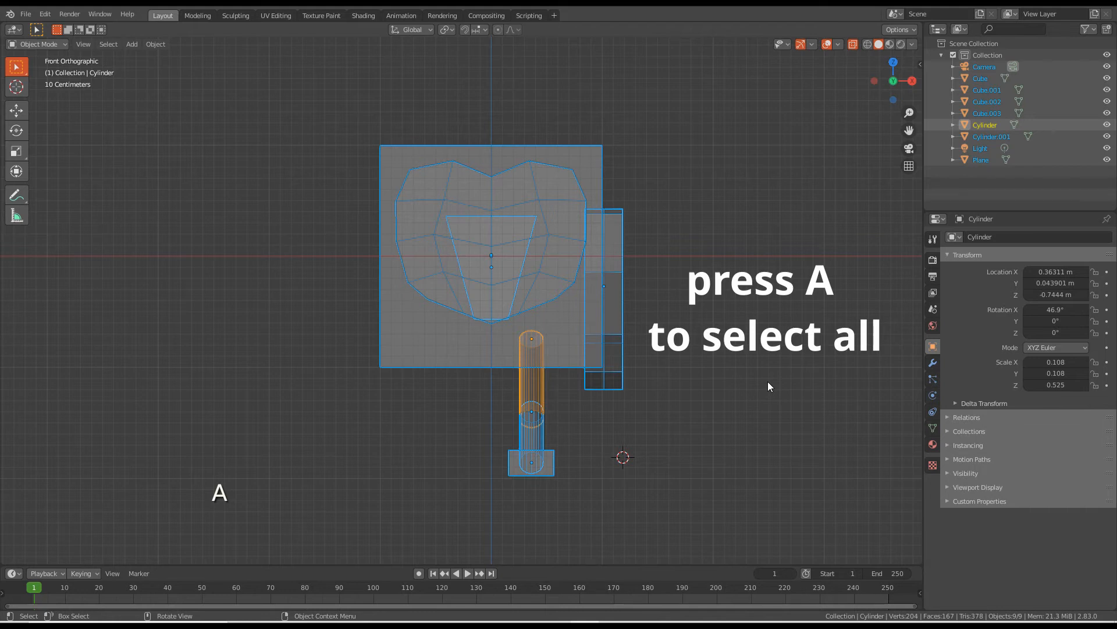
key(g)
key(z)
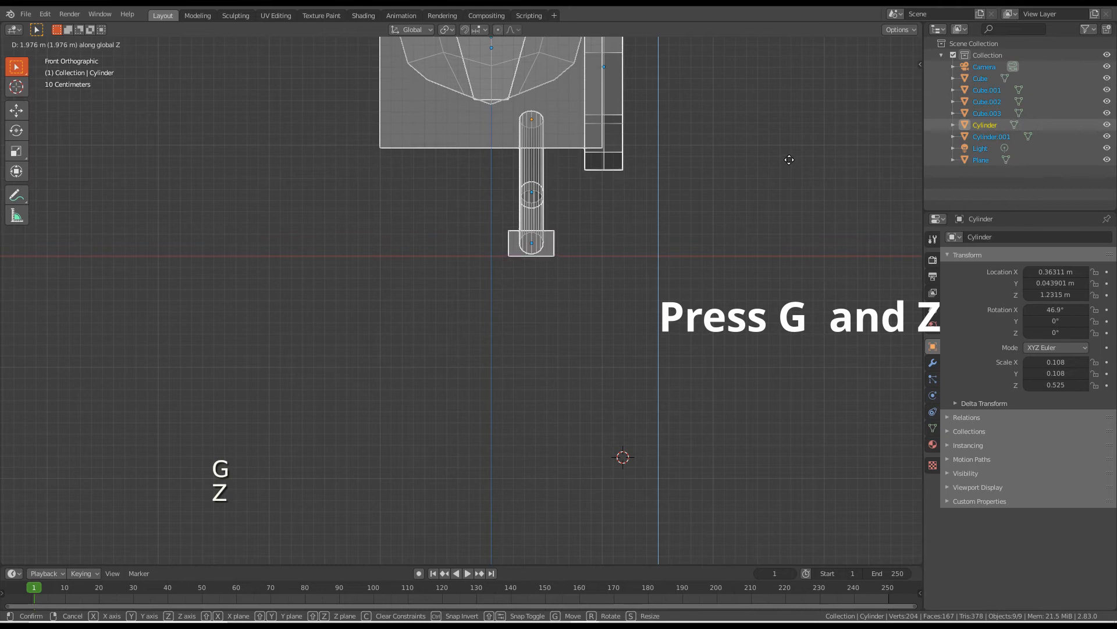
key(shift)
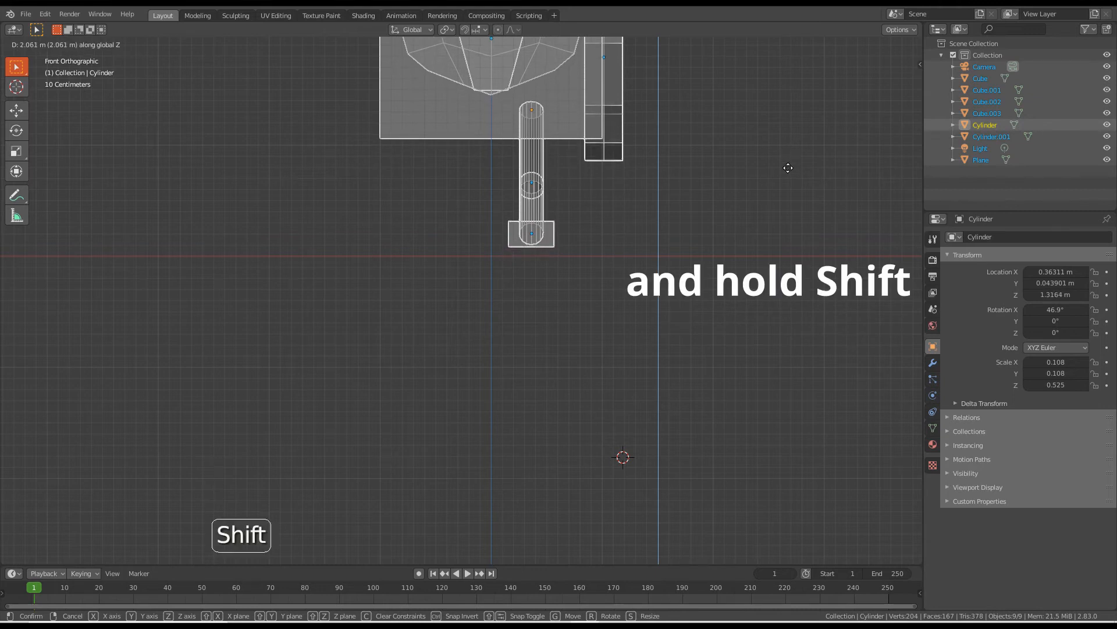
shift+click(789, 239)
scroll(793, 253, down, 3)
shift+middle_drag(794, 253, 638, 201)
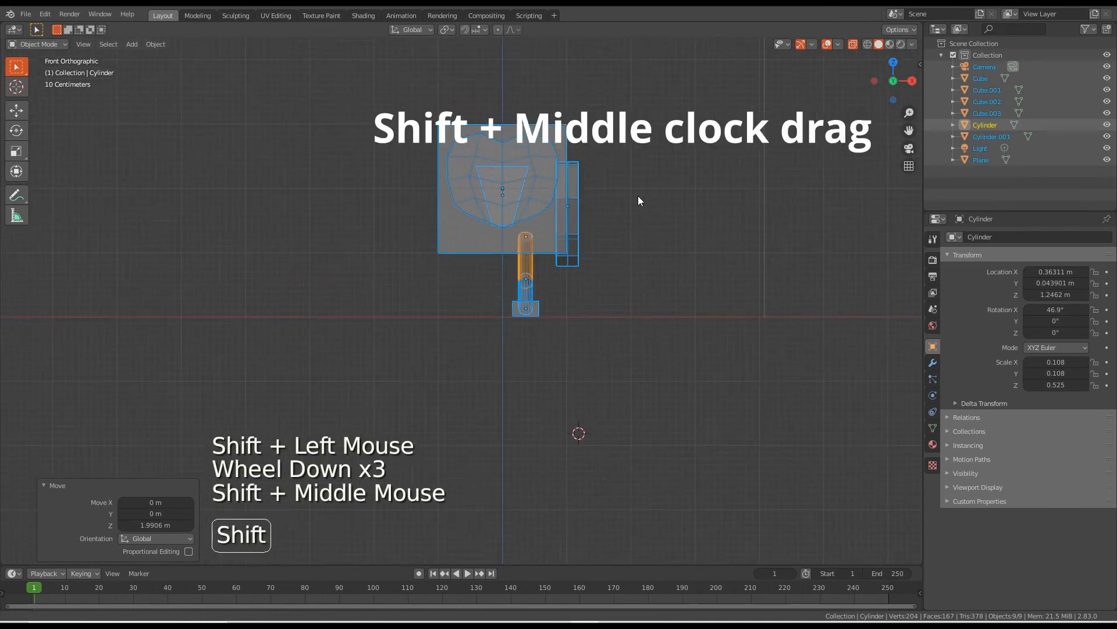
scroll(638, 200, up, 5)
shift+middle_drag(619, 243, 749, 249)
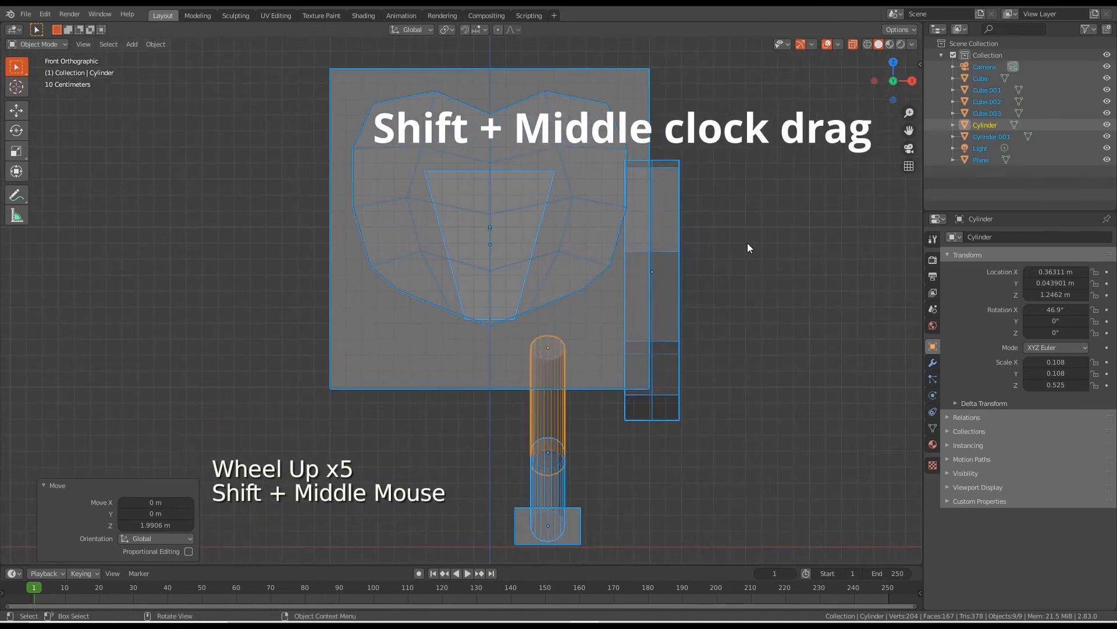
key(alt+a)
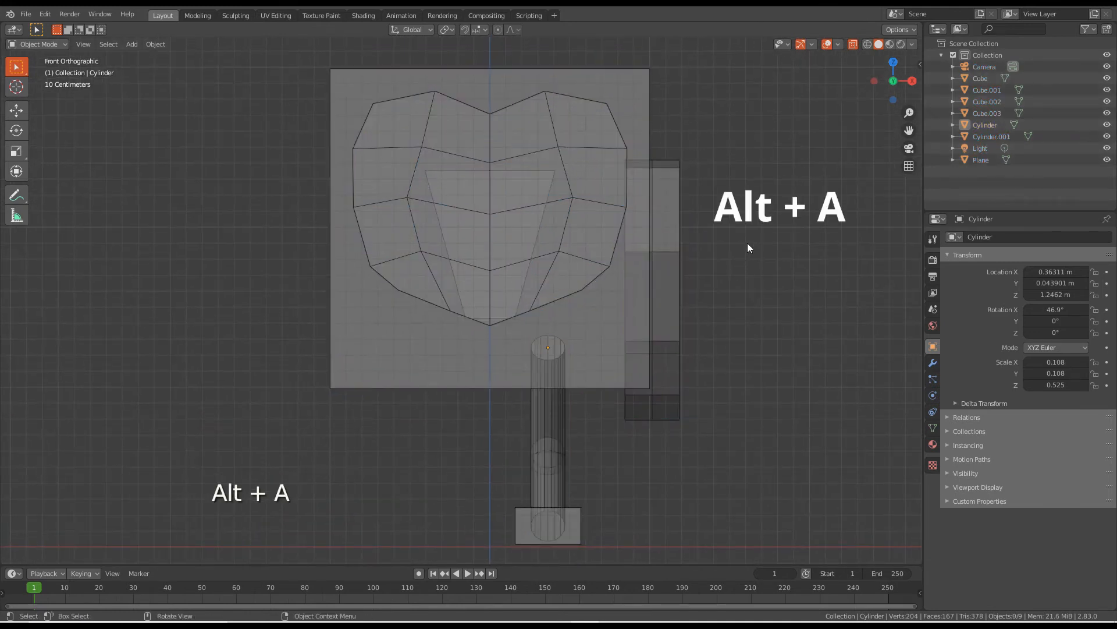
Open the heart-shaped front piece in Edit Mode with X-ray on and switch to the Box Select tool.
click(575, 201)
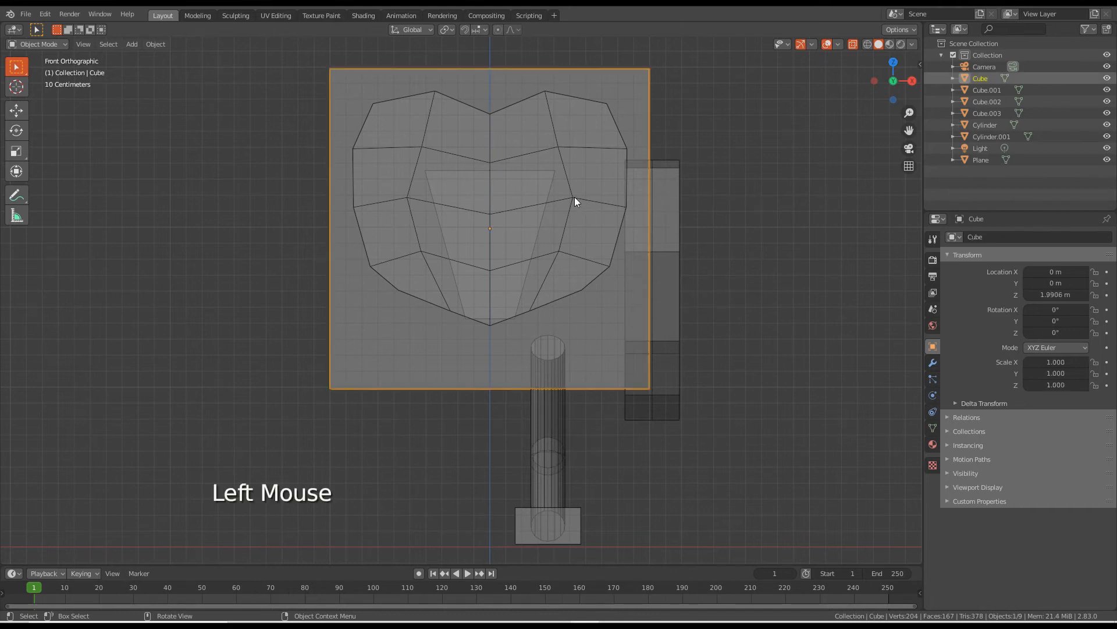
click(573, 199)
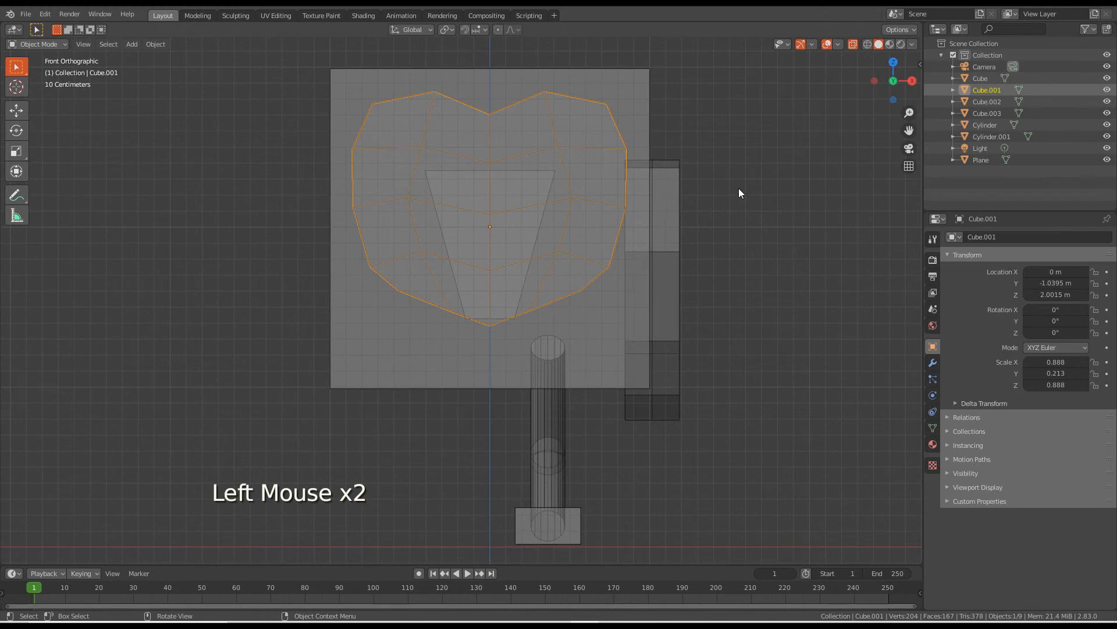
key(alt+z)
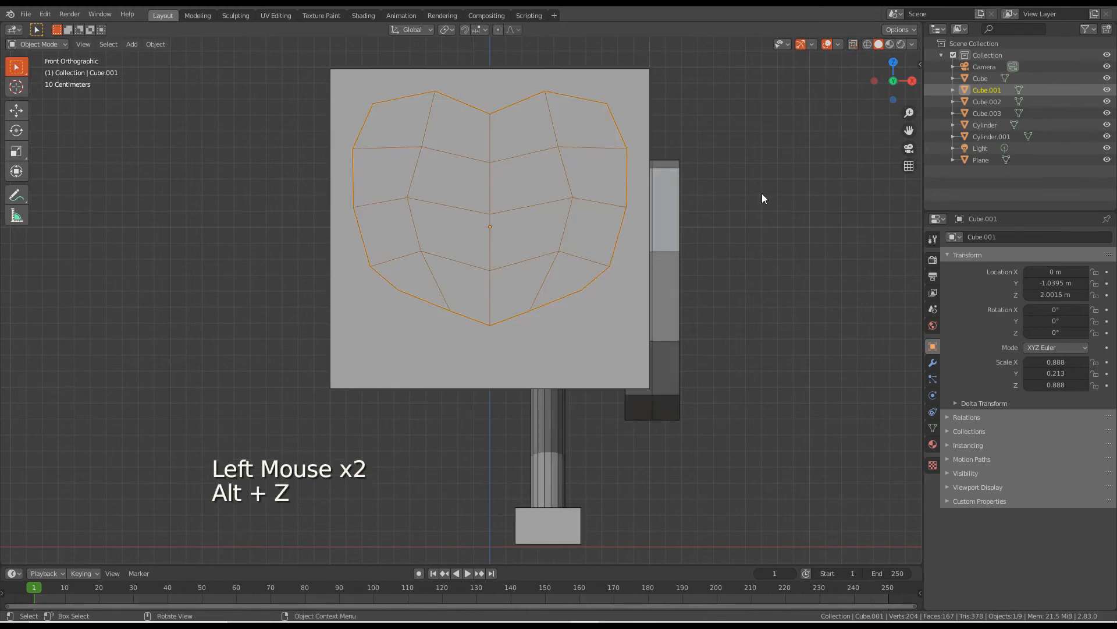
key(alt+z)
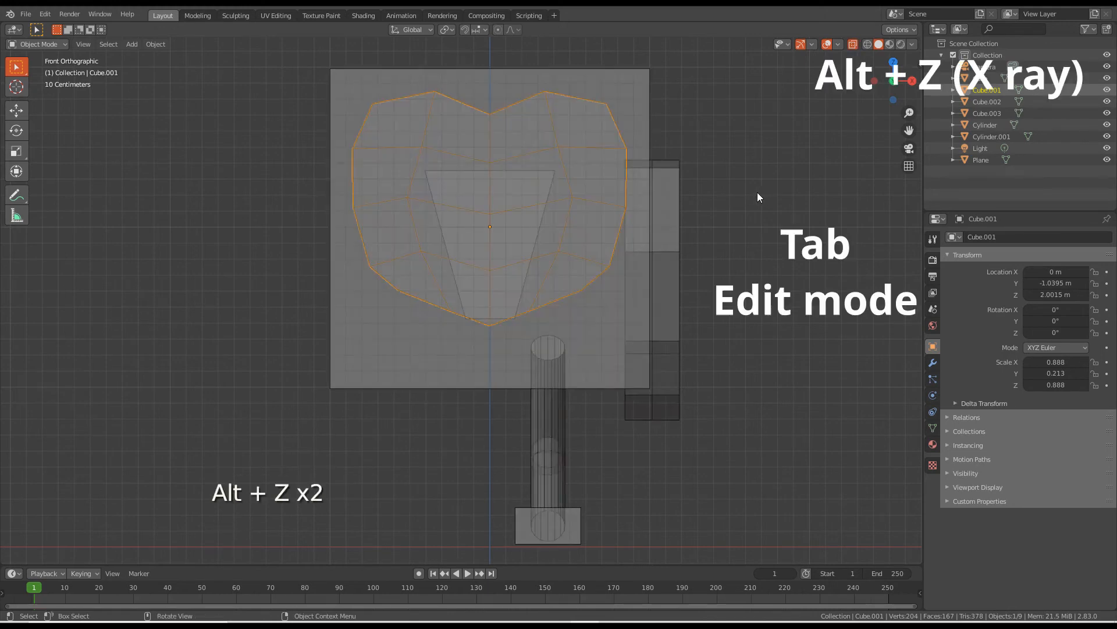
key(Tab)
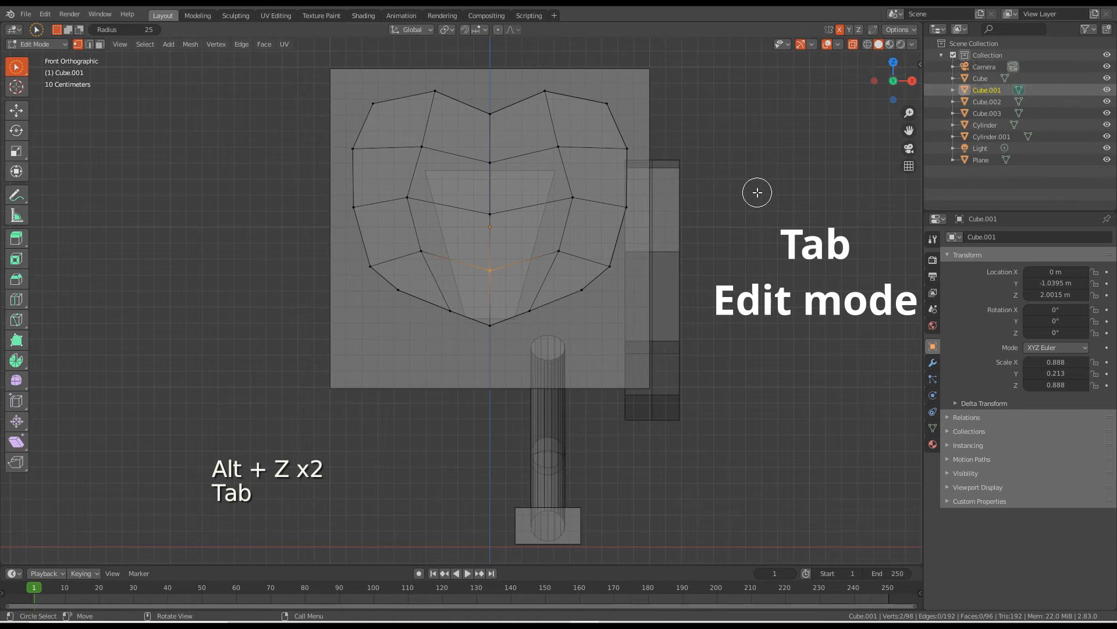
key(w)
key(w)
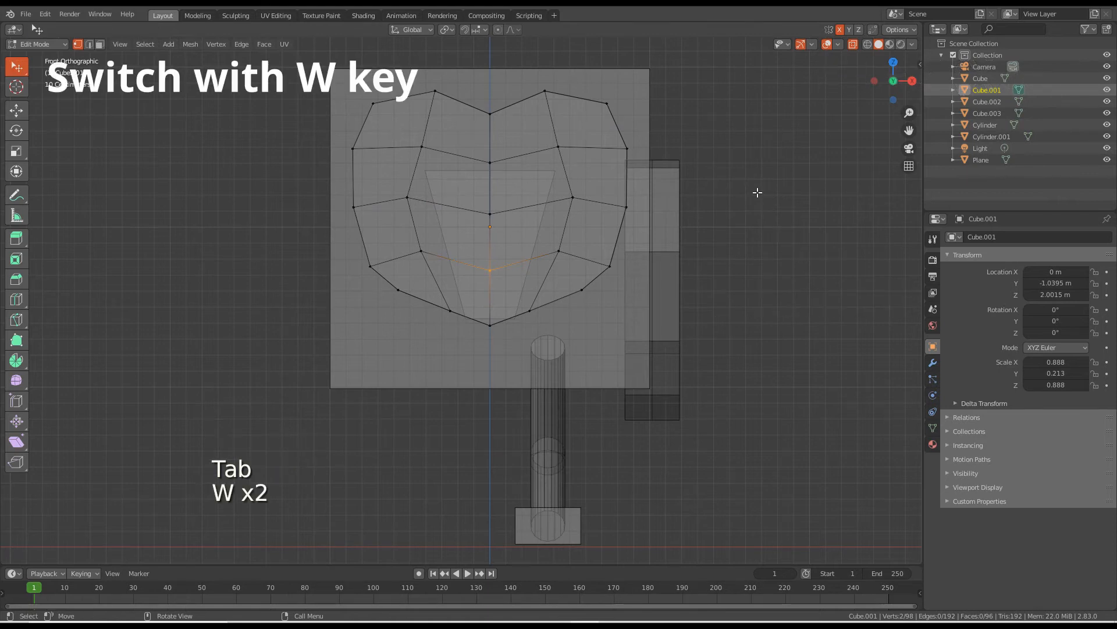
key(w)
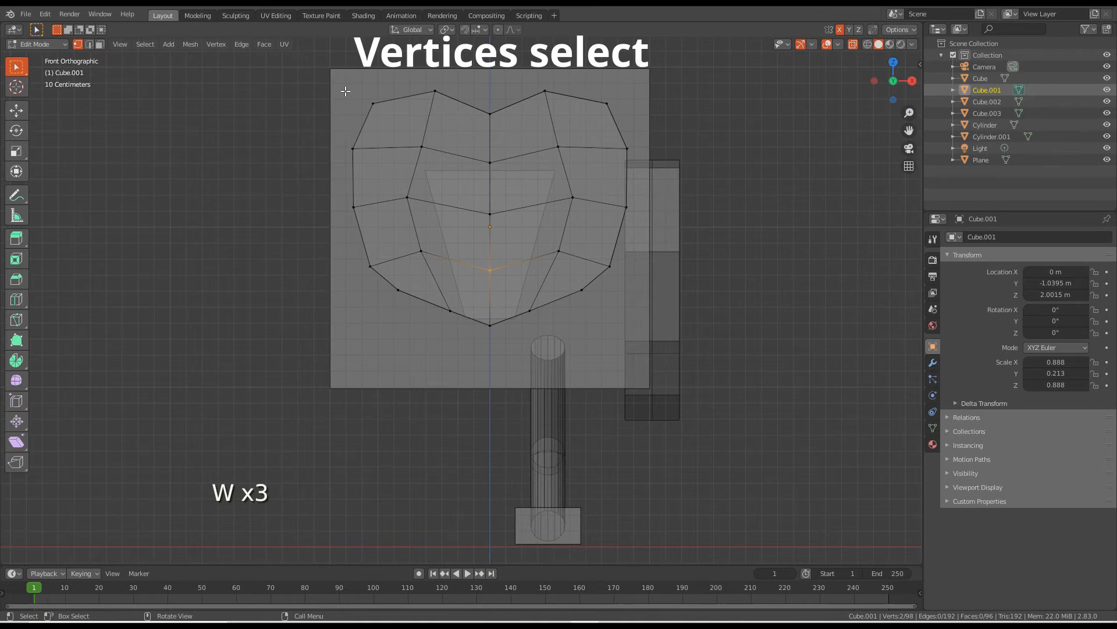
Delete the vertices of the heart's negative X half, keeping the centre line, and return to Object Mode.
drag(345, 92, 476, 345)
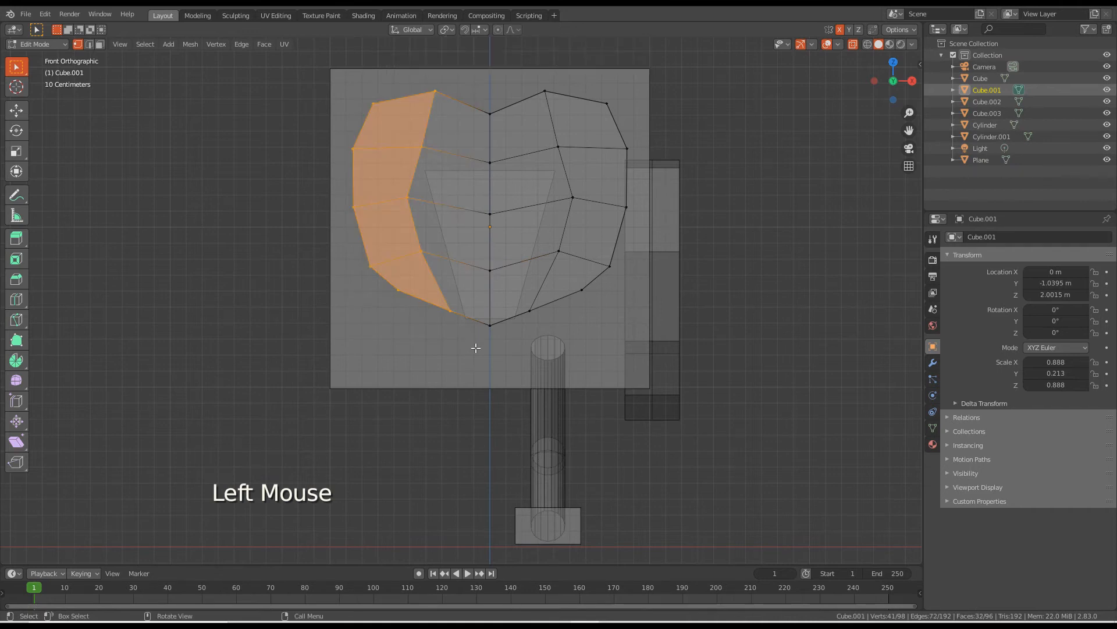
key(x)
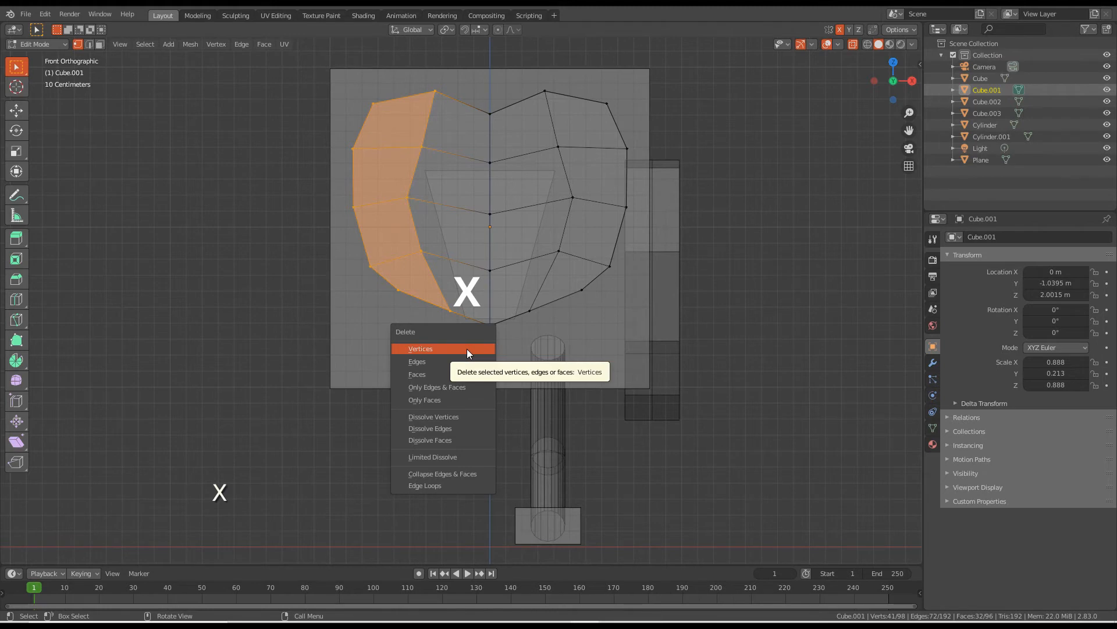
click(467, 348)
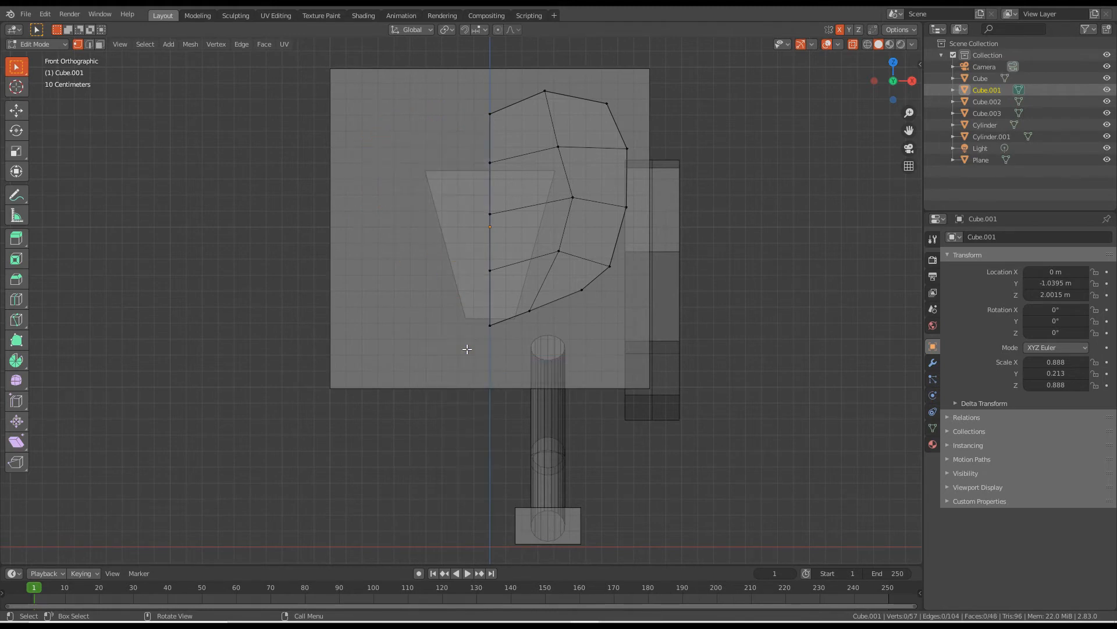
middle_drag(640, 68, 538, 188)
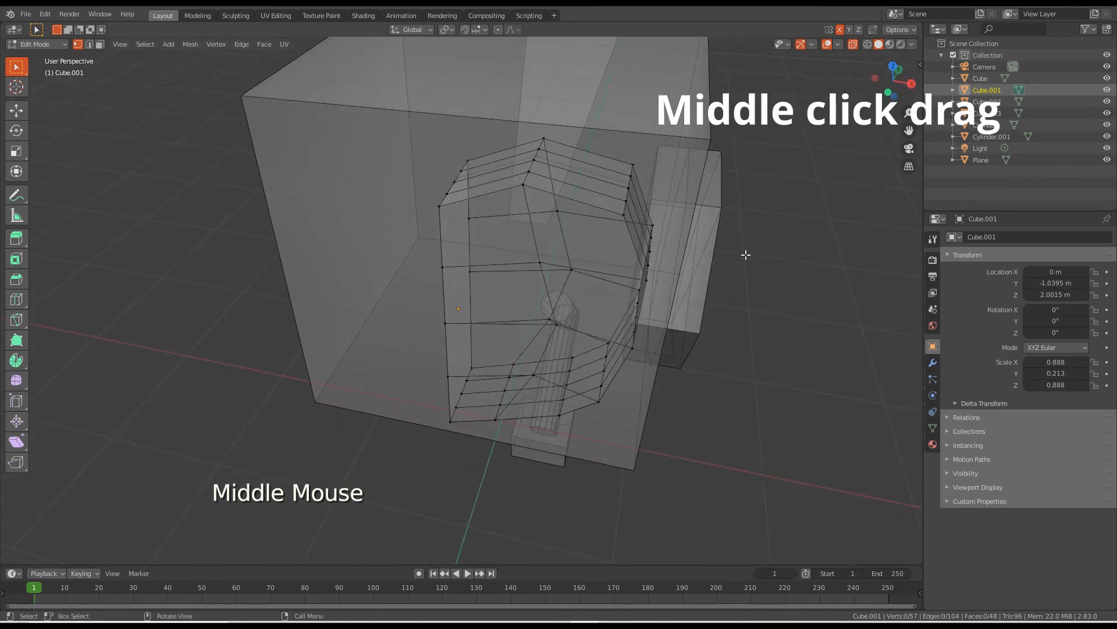
key(Tab)
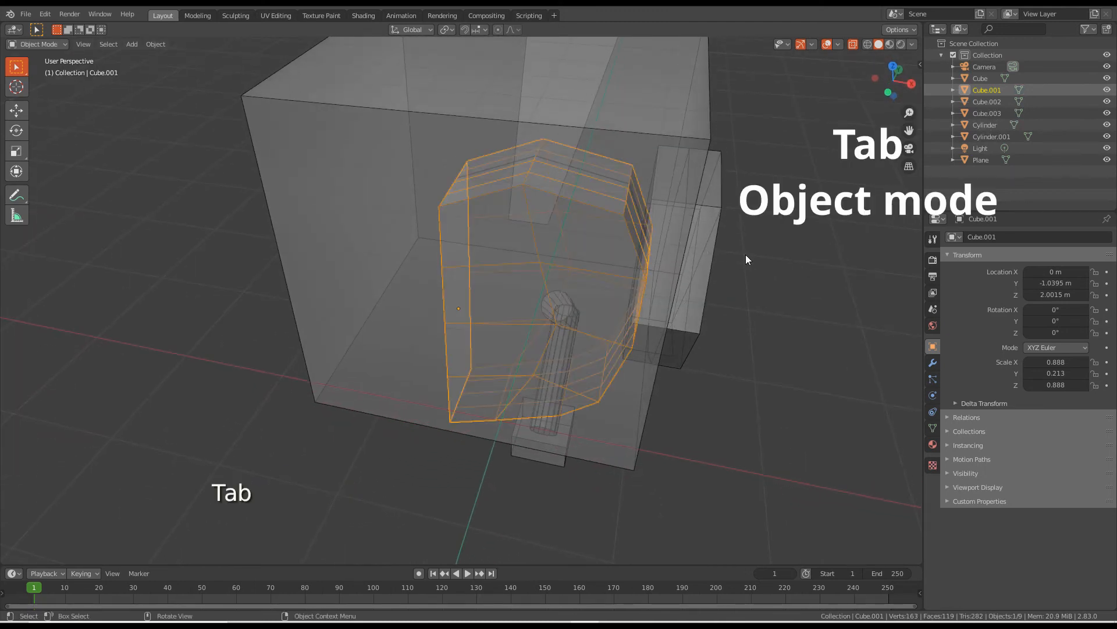
Turn off X-ray and enable World-type cavity shading with Ridge at 0.000 and an adjusted Valley strength.
click(912, 44)
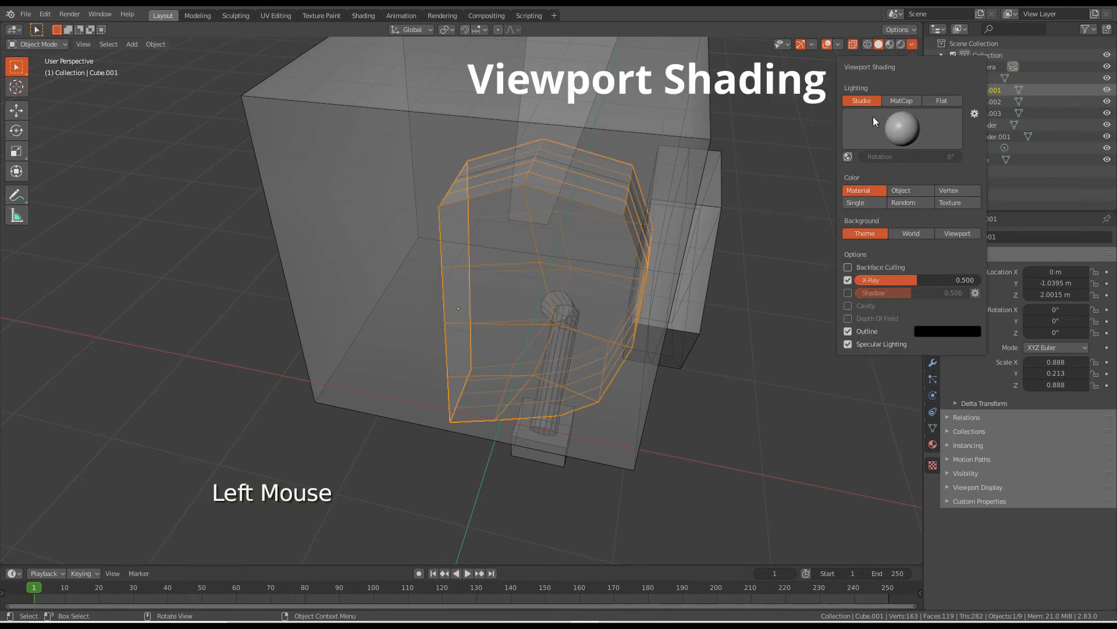
click(848, 280)
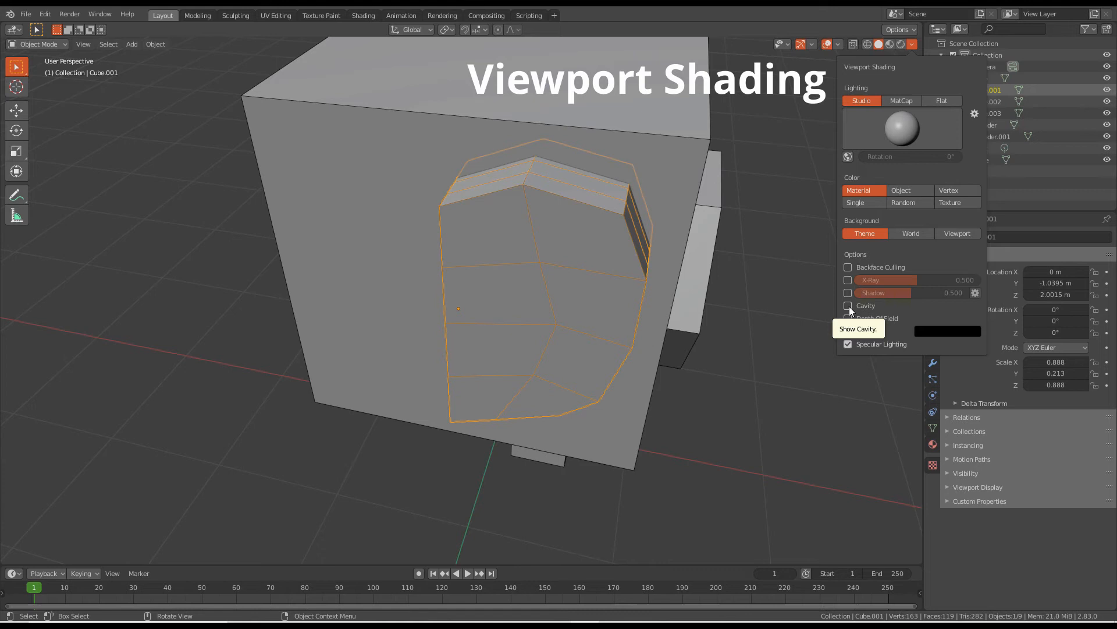
click(850, 306)
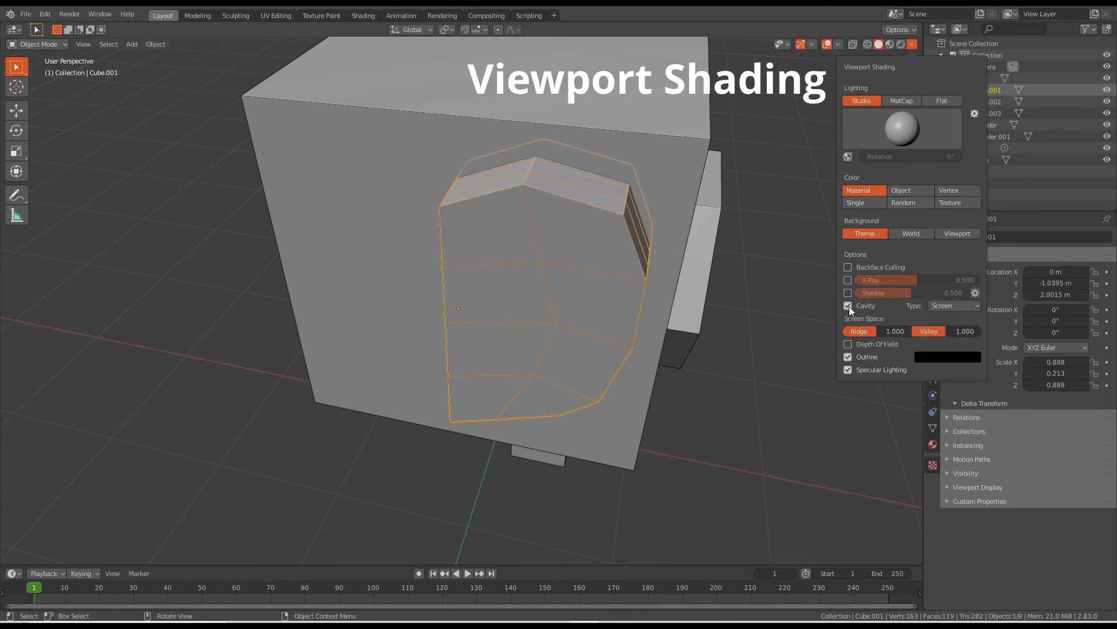
click(971, 306)
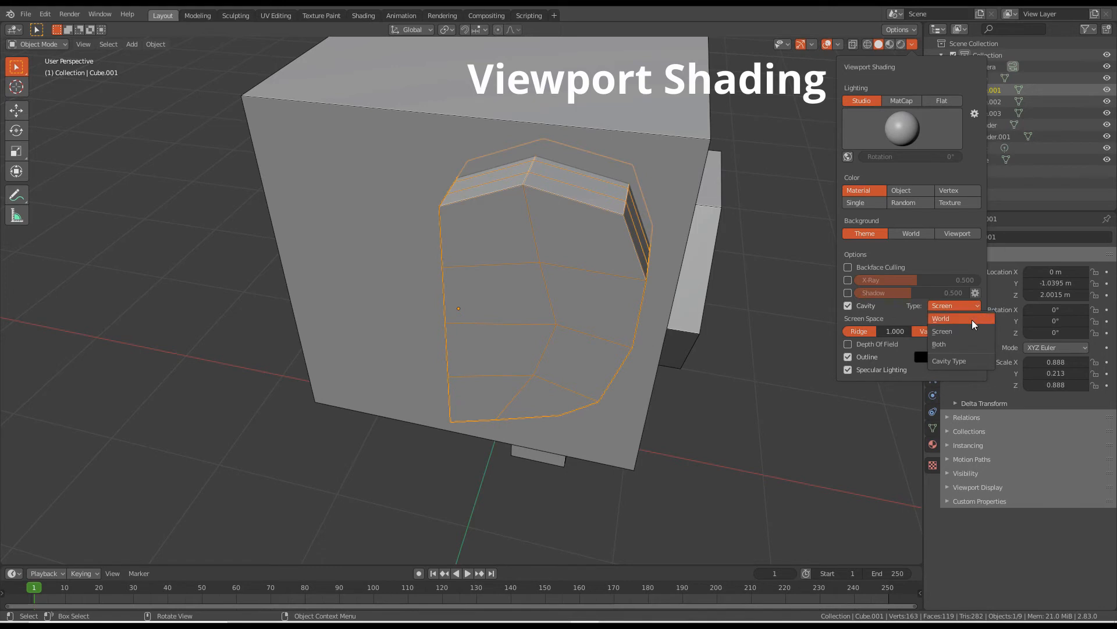
click(966, 319)
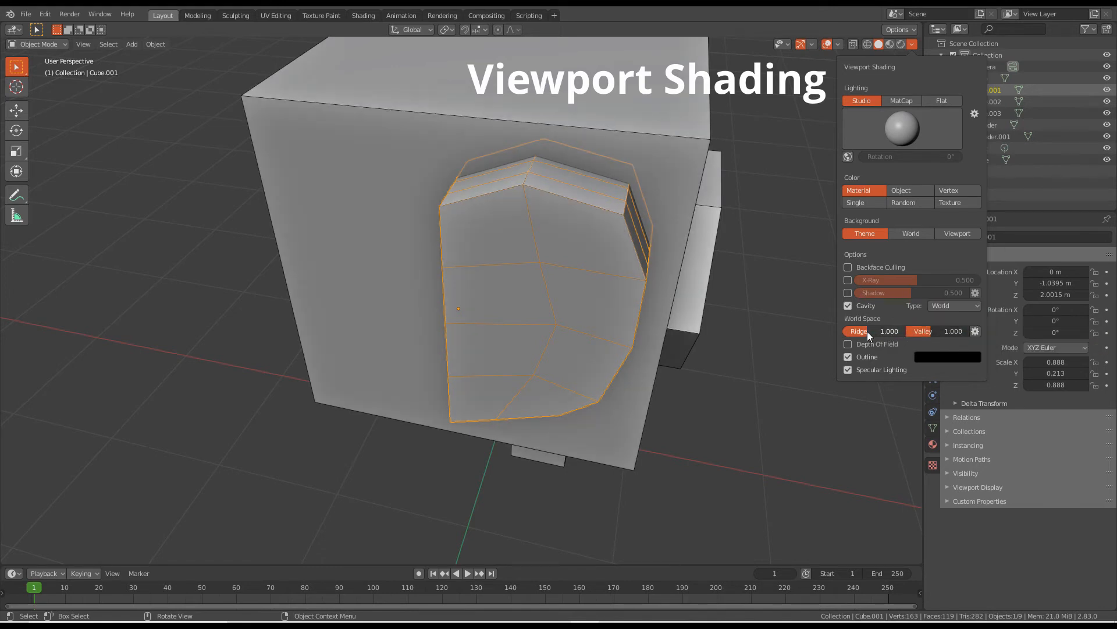
mouse_move(868, 332)
mouse_down()
mouse_move(904, 332)
mouse_move(847, 330)
mouse_up()
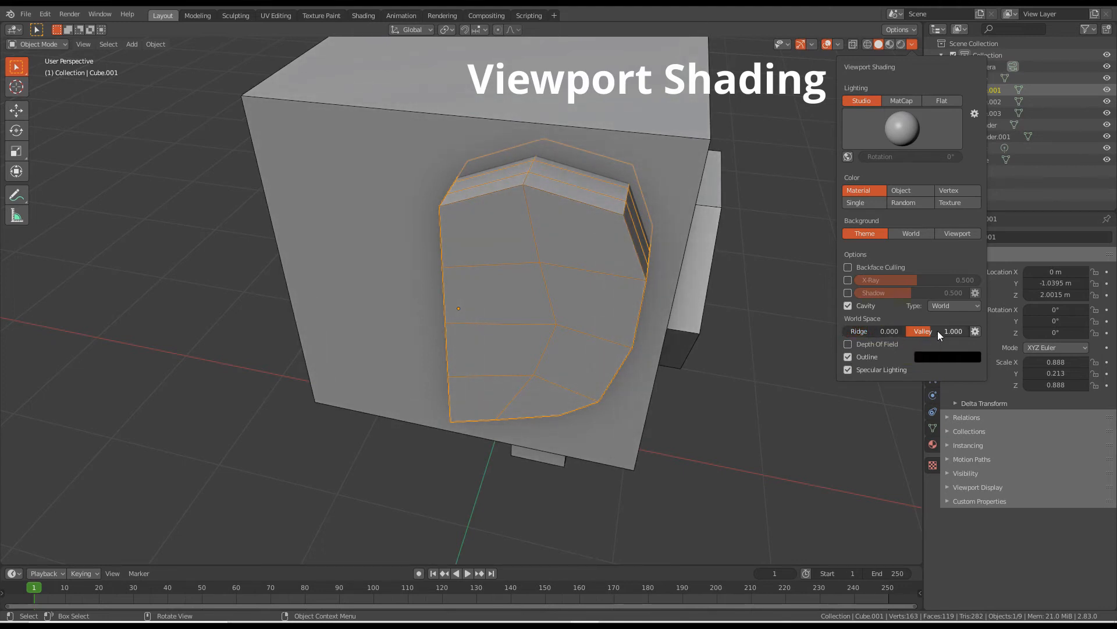
mouse_move(937, 331)
mouse_down()
mouse_move(966, 331)
mouse_move(908, 330)
mouse_move(960, 330)
mouse_move(931, 331)
mouse_up()
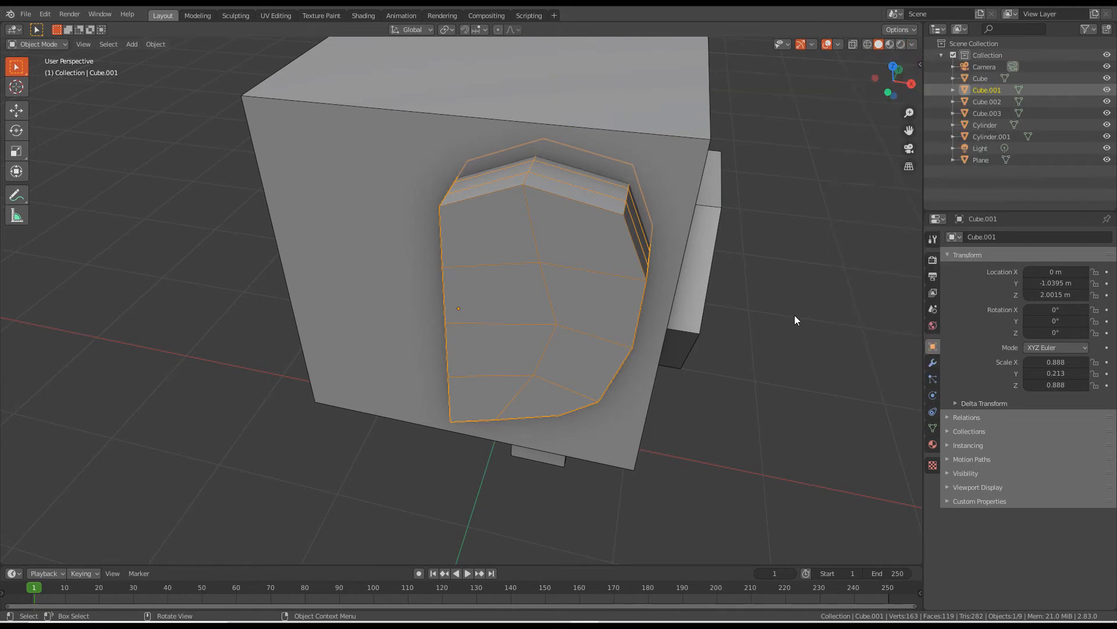
Add a Mirror modifier on the X axis to the remaining half of the heart.
click(934, 362)
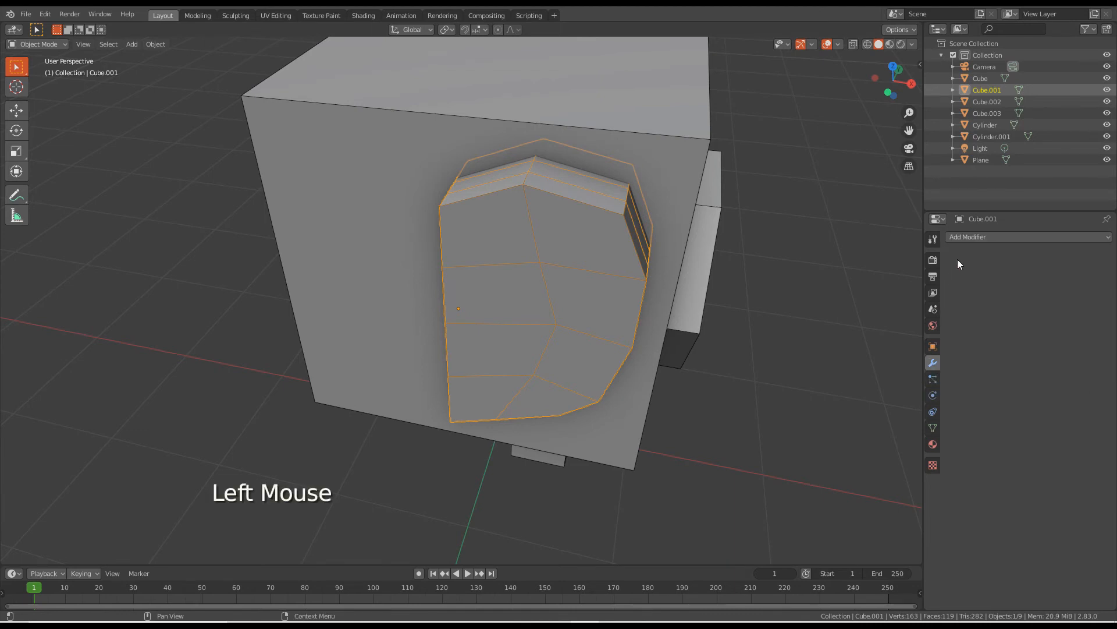
click(977, 235)
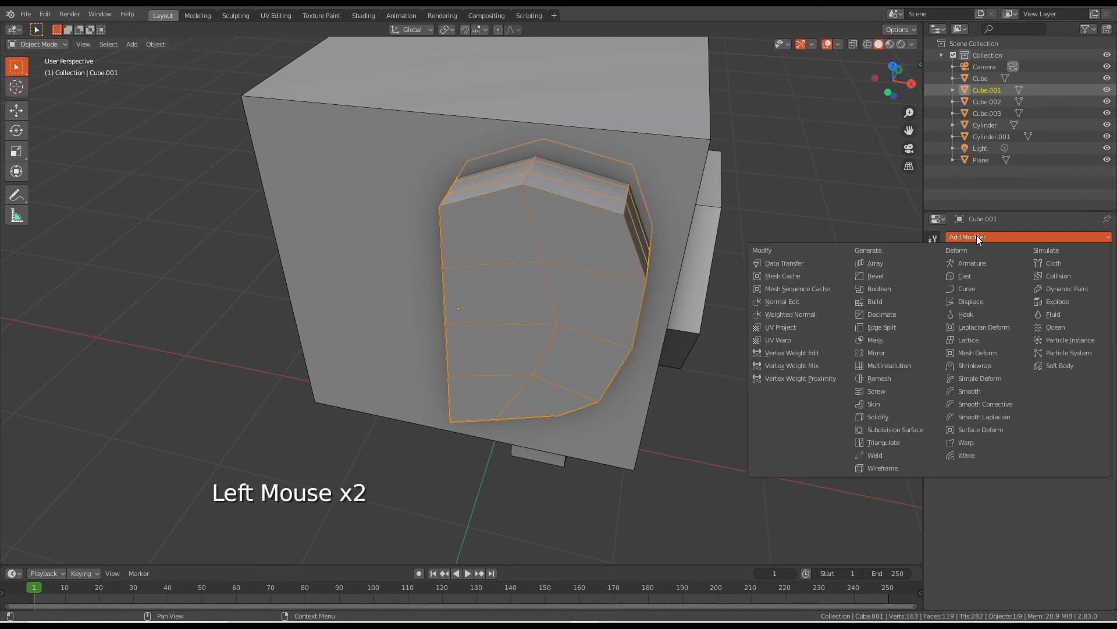
click(899, 353)
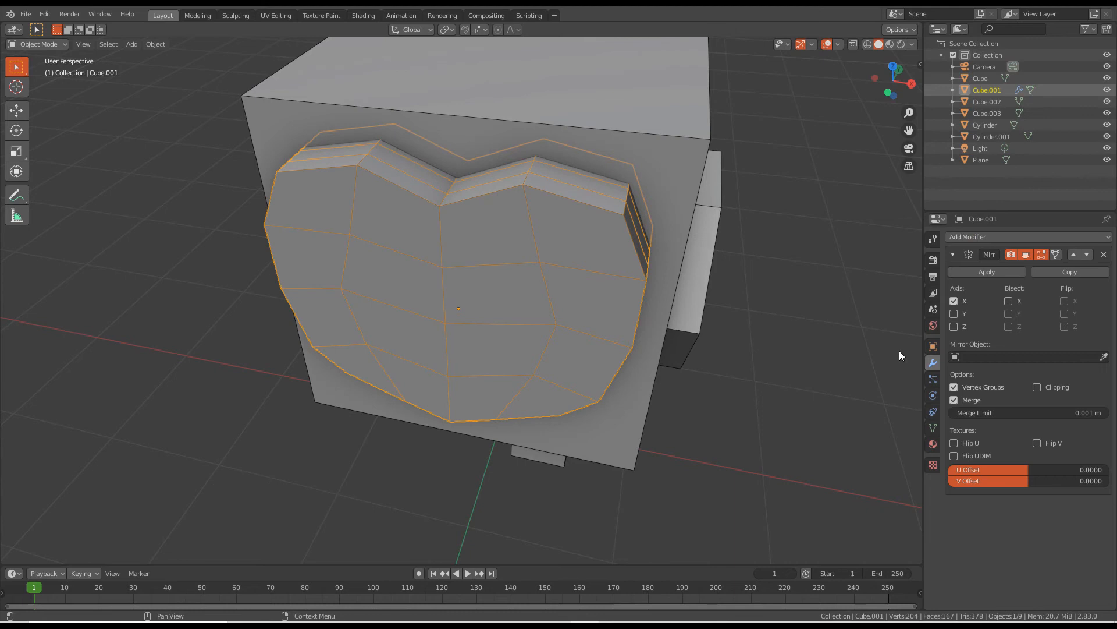
Toggle the Mirror modifier's X axis and its viewport display off and back on to compare the effect.
click(954, 301)
click(954, 300)
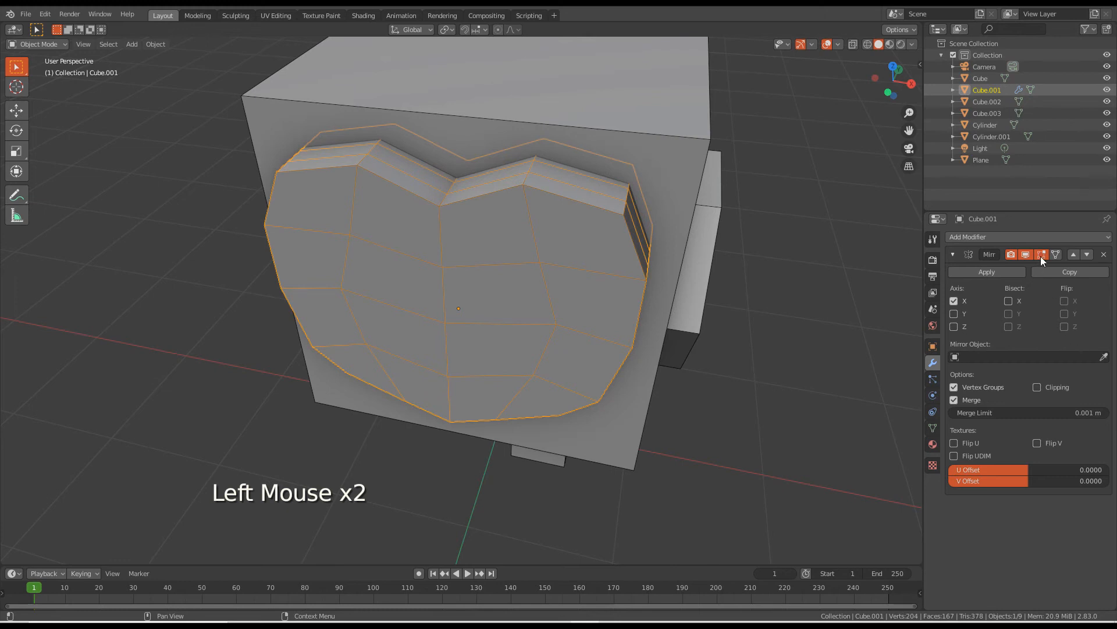
click(1026, 255)
click(1026, 254)
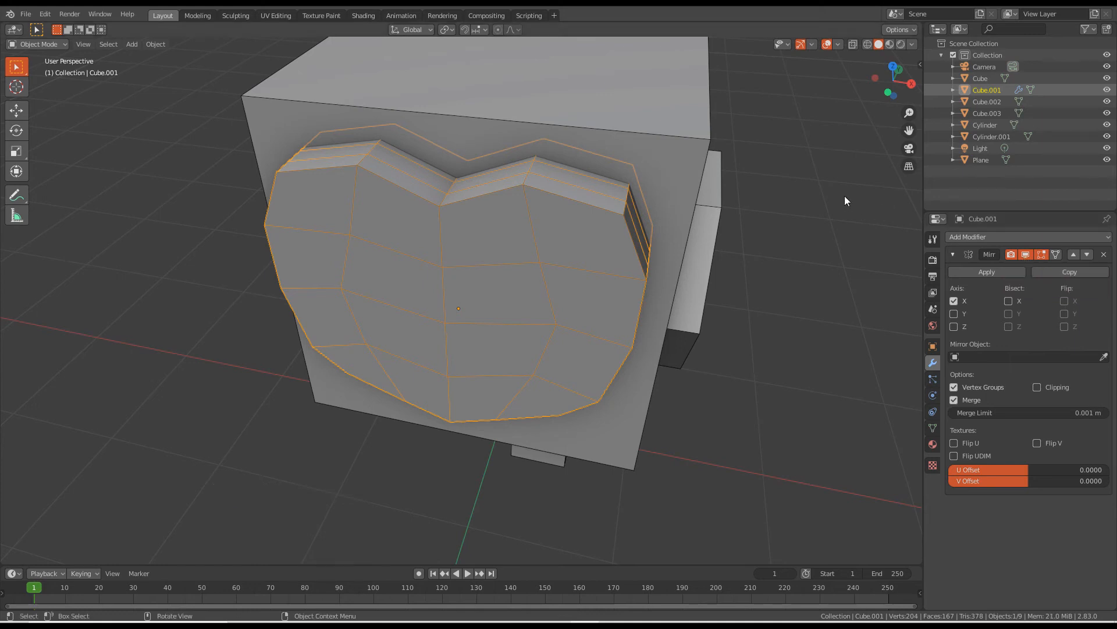
In Edit Mode, try to move a front vertex on the heart's centre seam.
key(Tab)
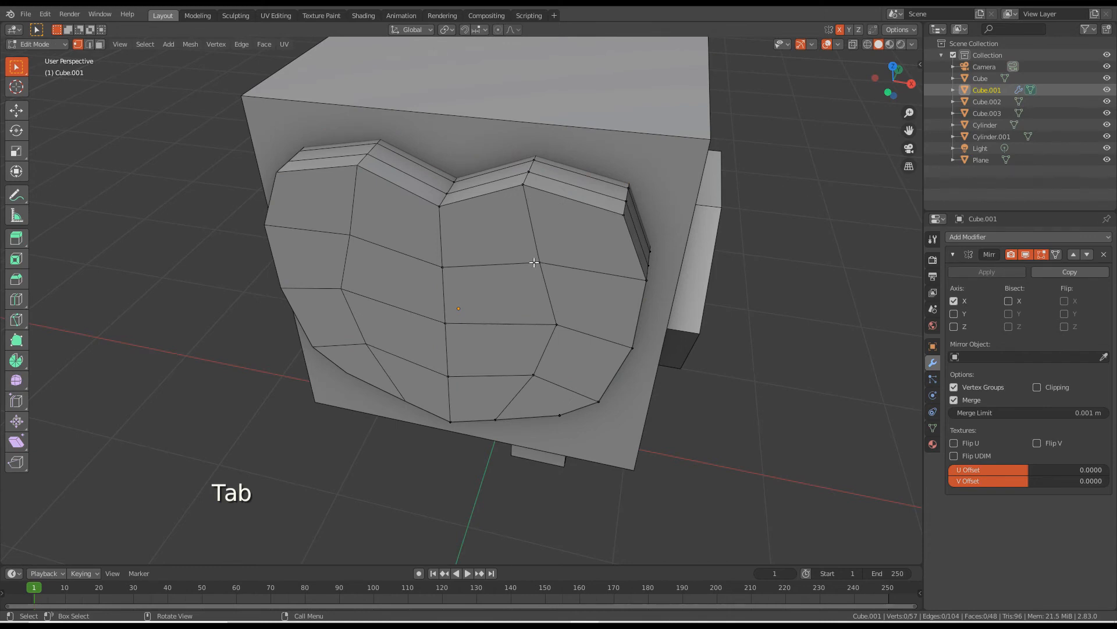
click(443, 264)
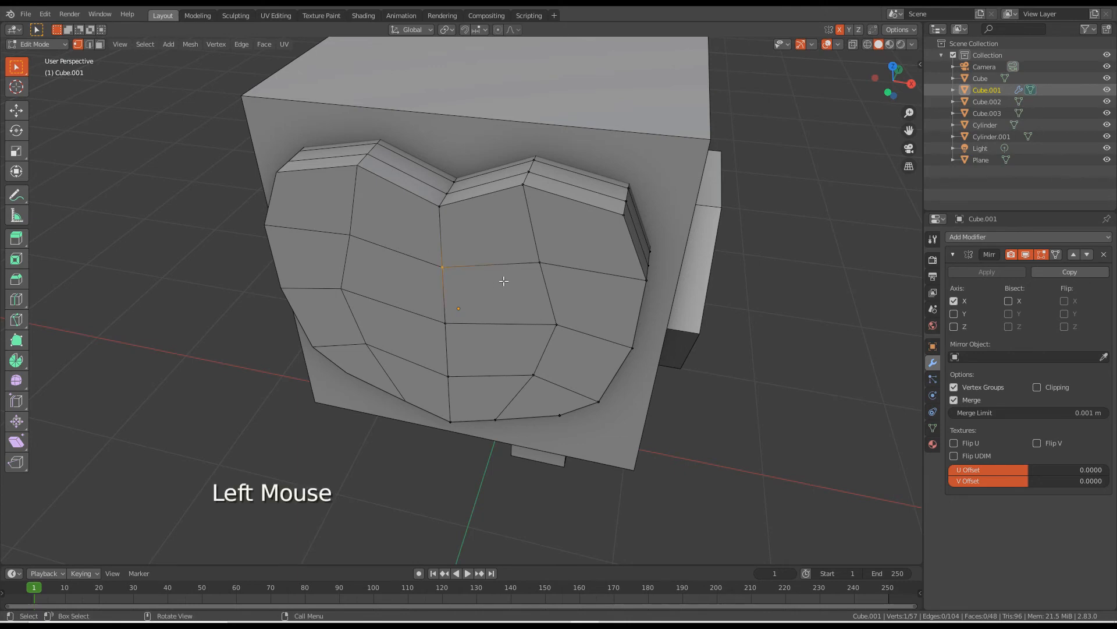
key(g)
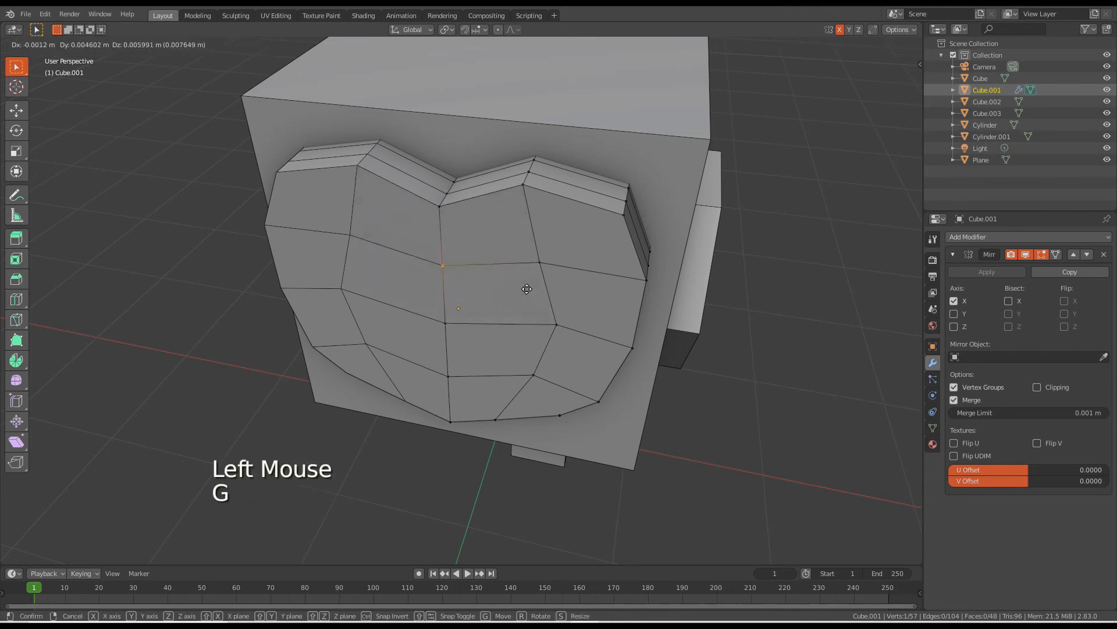
right_click(503, 303)
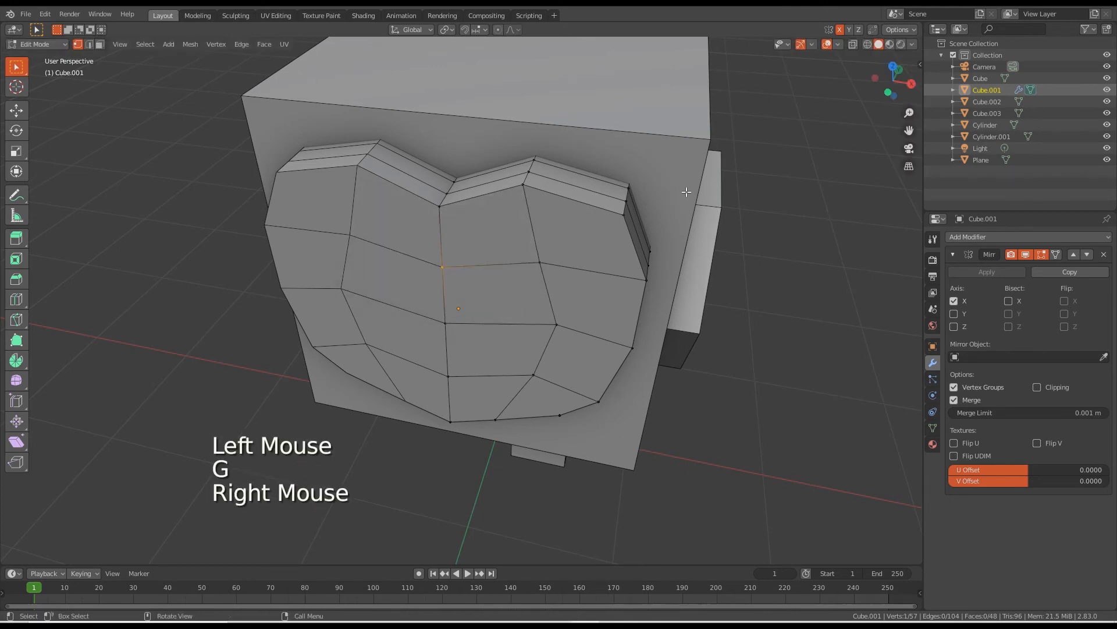
Disable X-axis mesh symmetry and try to move the selected vertex on the heart's centre seam.
click(841, 32)
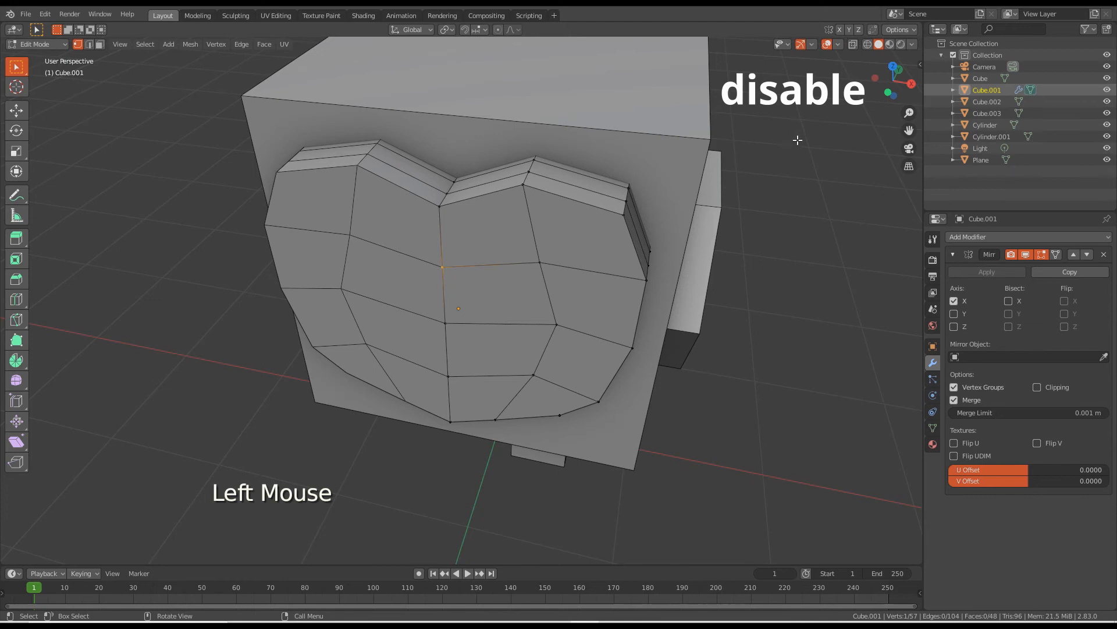
key(g)
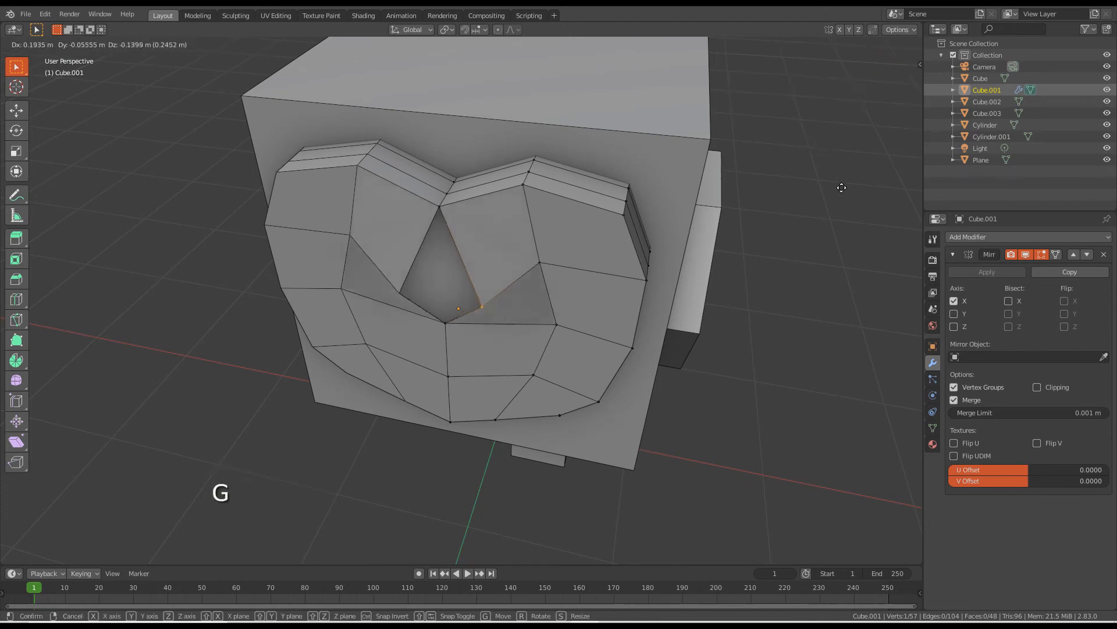
right_click(706, 308)
Enable Clipping on the heart's Mirror modifier, testing a move of the centre-seam vertices before and after.
drag(431, 181, 476, 448)
key(g)
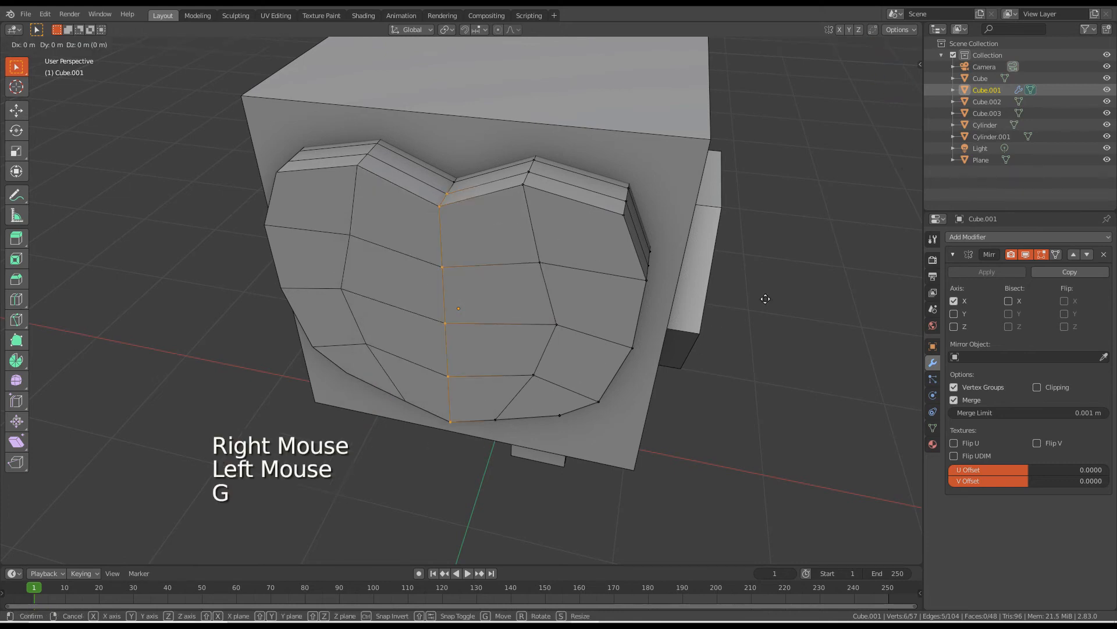
right_click(662, 388)
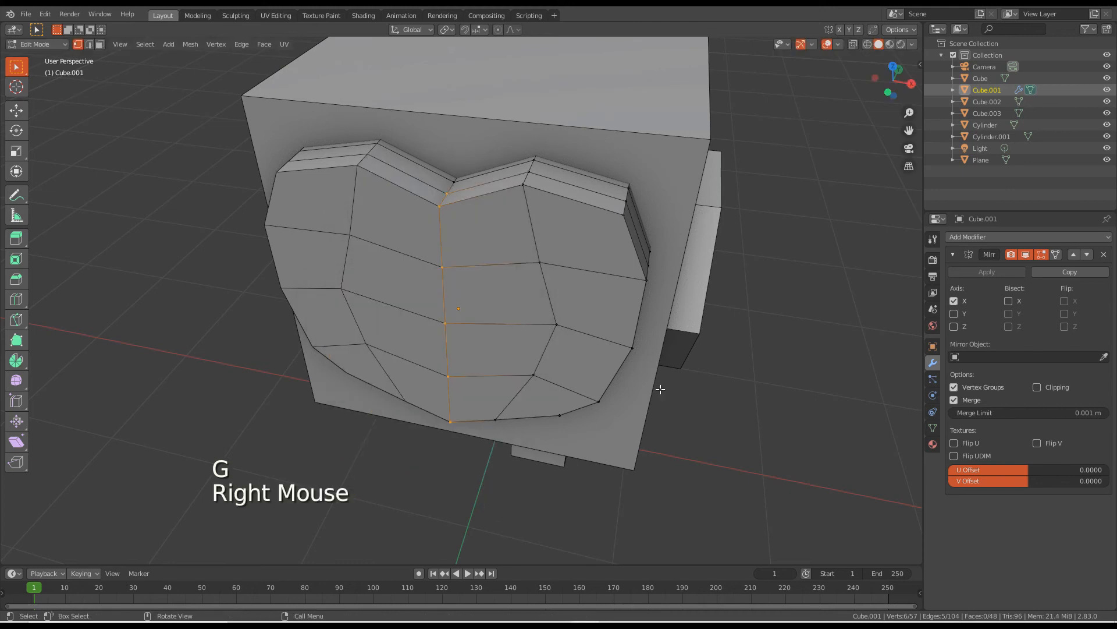
click(1036, 388)
key(g)
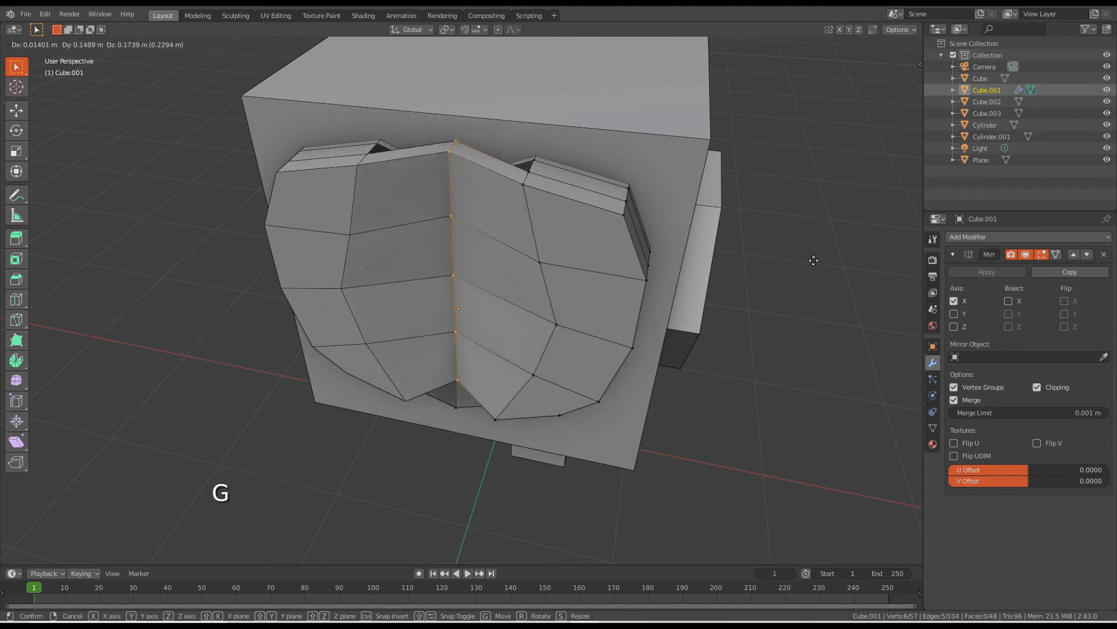
right_click(789, 345)
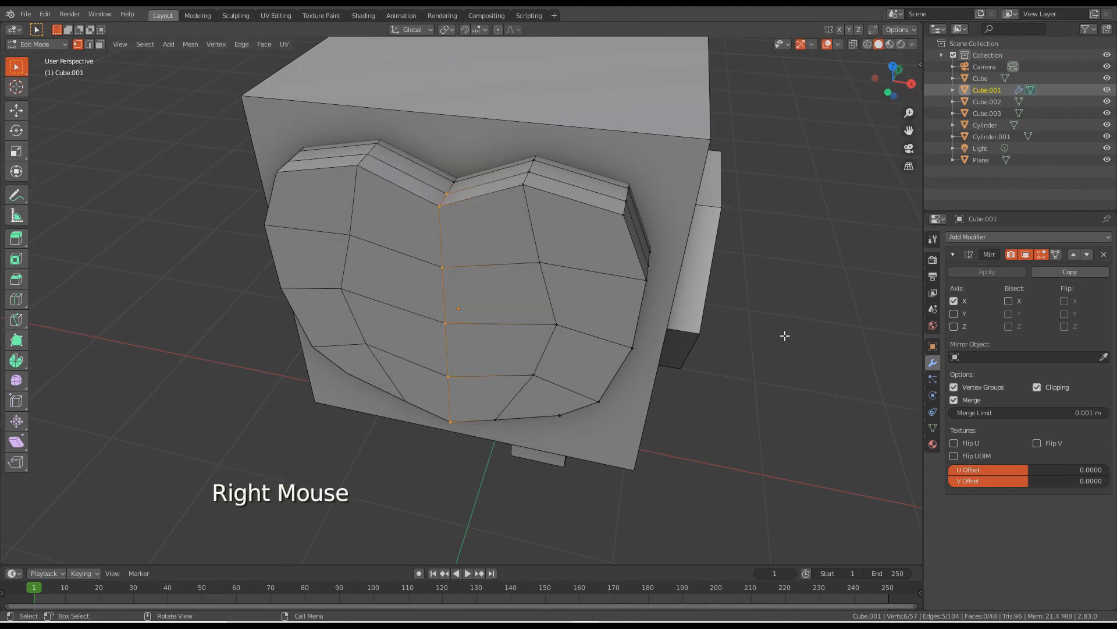
Move an inner front vertex of the heart onto the mirror plane and try to pull it away with Clipping on.
click(534, 259)
key(g)
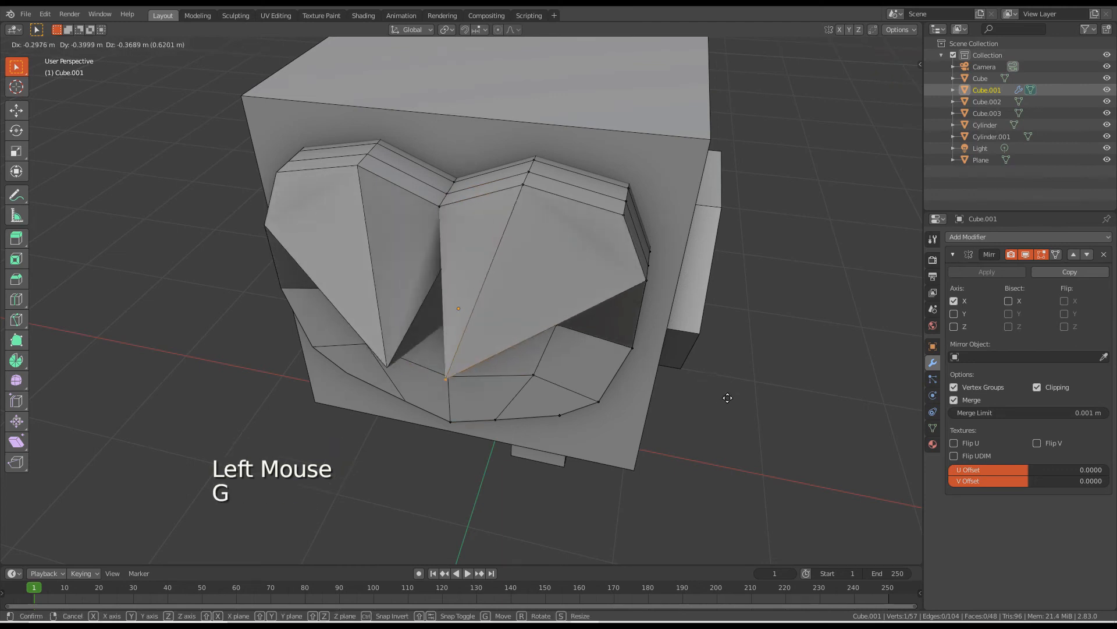
click(584, 455)
key(g)
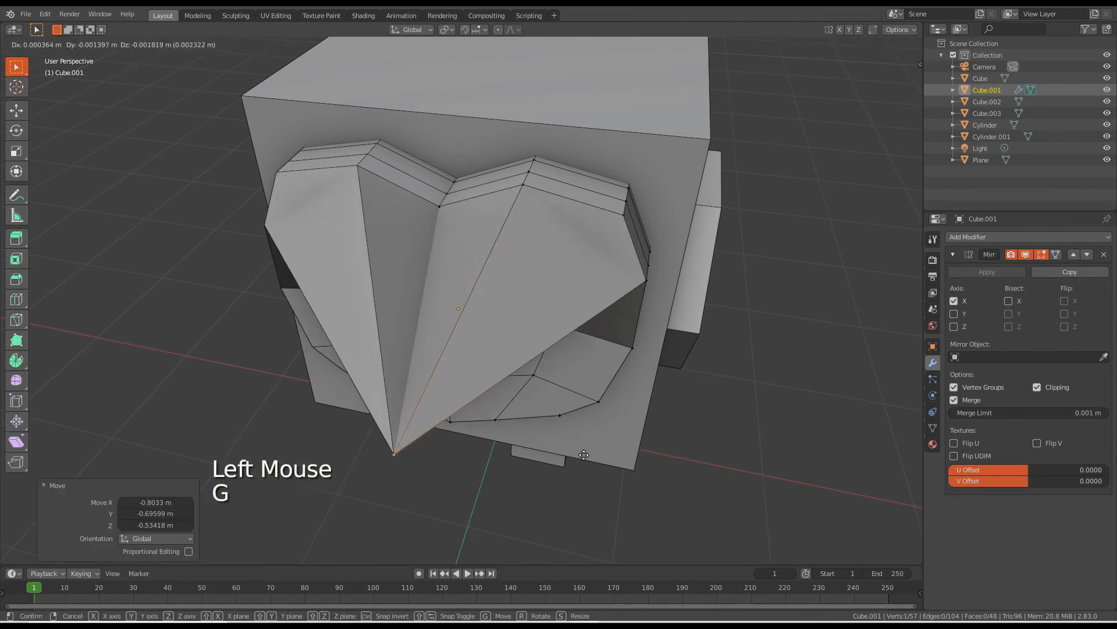
right_click(750, 404)
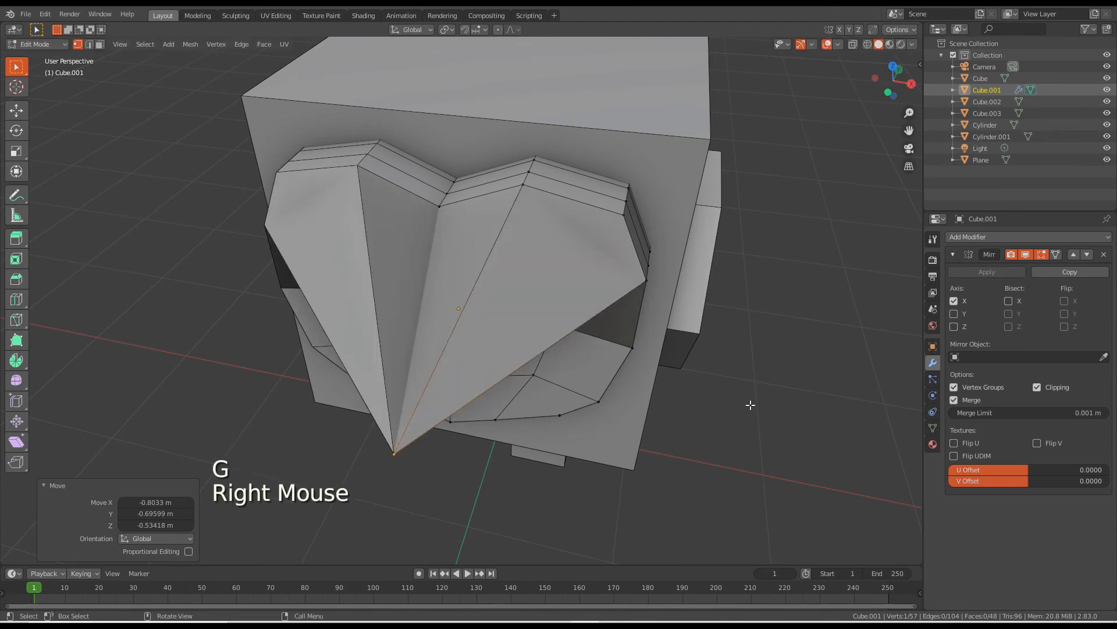
Turn Clipping off, pull the merged vertex away from the mirror plane, undo the vertex moves and re-enable Clipping.
click(1037, 387)
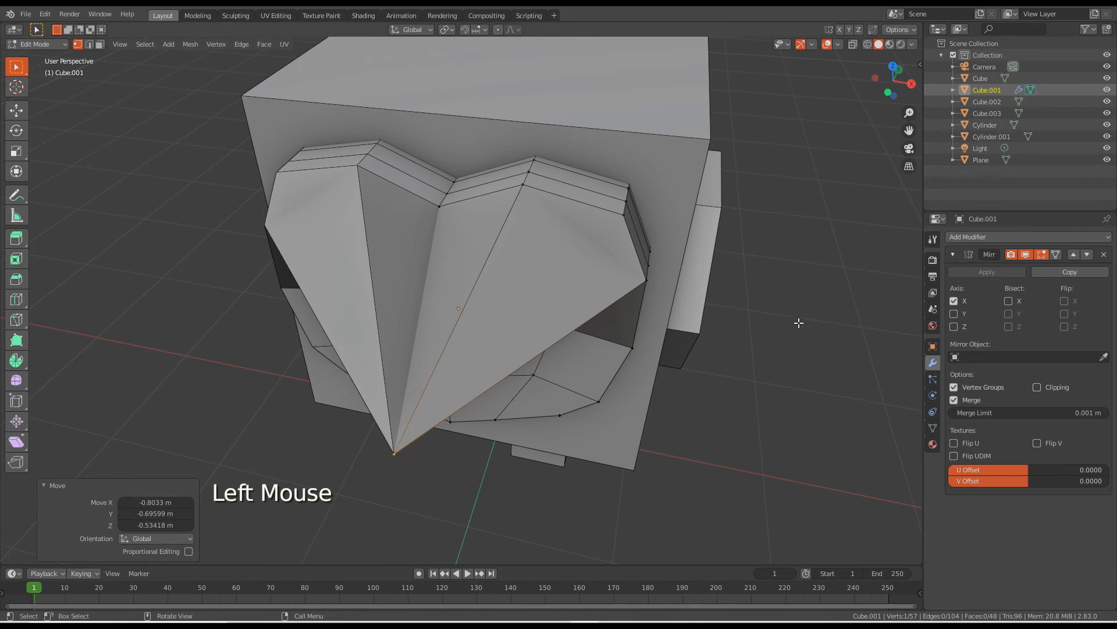
key(g)
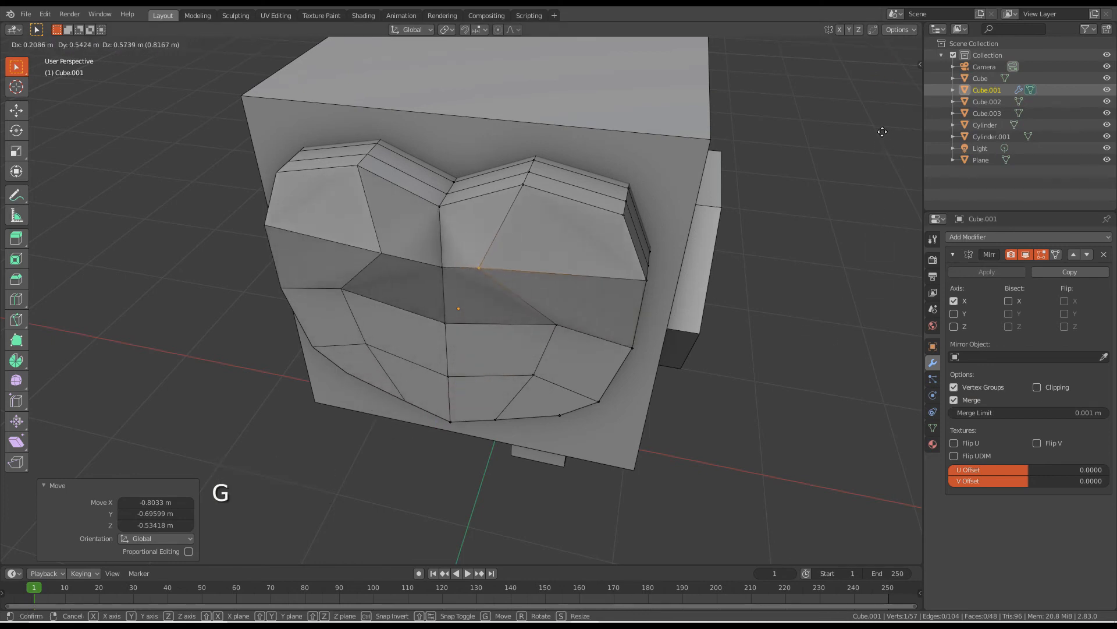
click(882, 131)
key(ctrl+z)
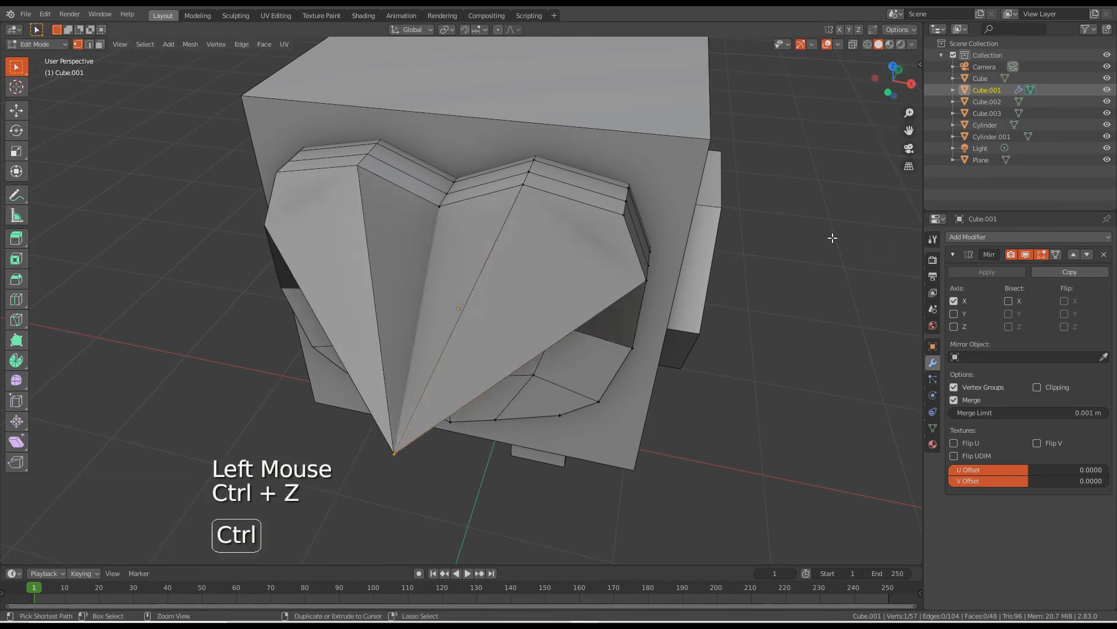
key(ctrl+z)
click(1037, 387)
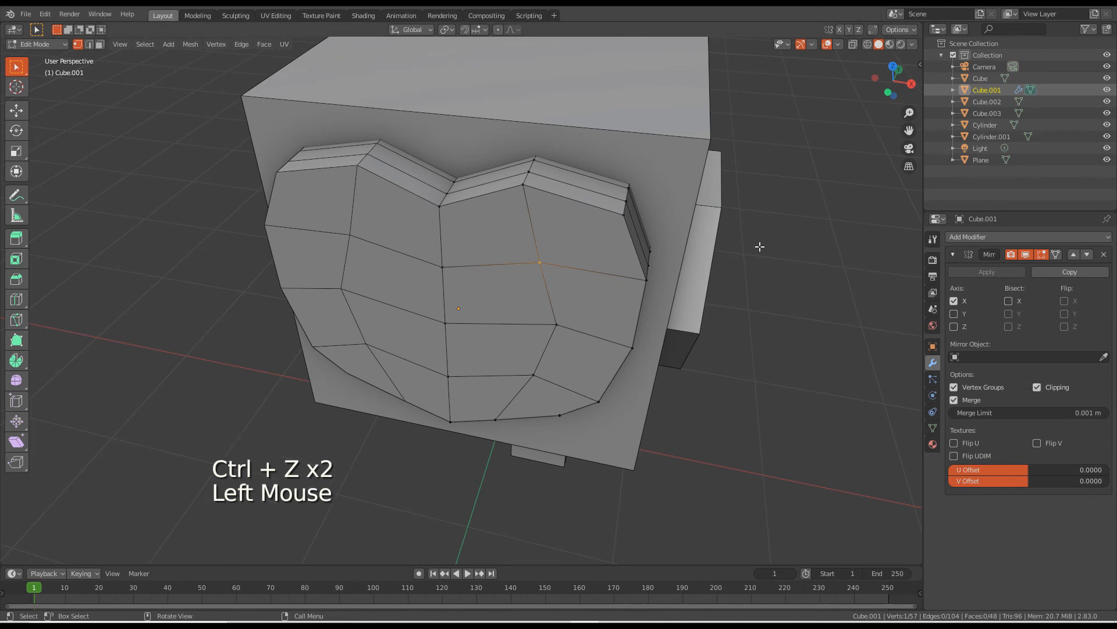
Return to Object Mode and add a Subdivision Surface modifier to the wing on the body's side.
key(Tab)
scroll(759, 246, down, 2)
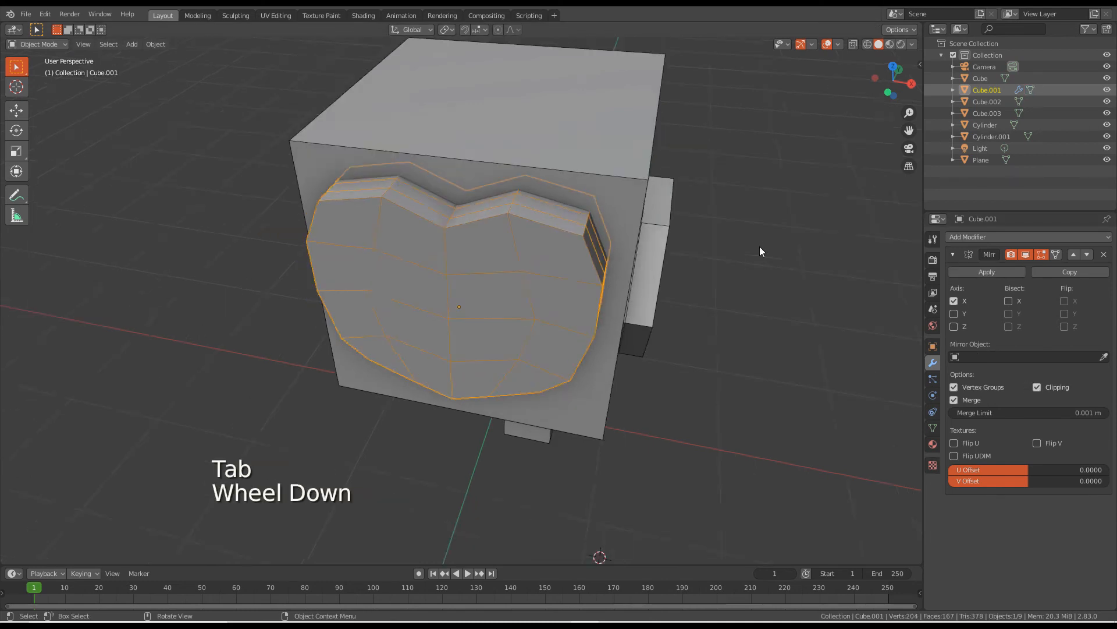
middle_drag(515, 374, 497, 337)
scroll(664, 347, down, 1)
middle_drag(665, 347, 664, 264)
click(662, 259)
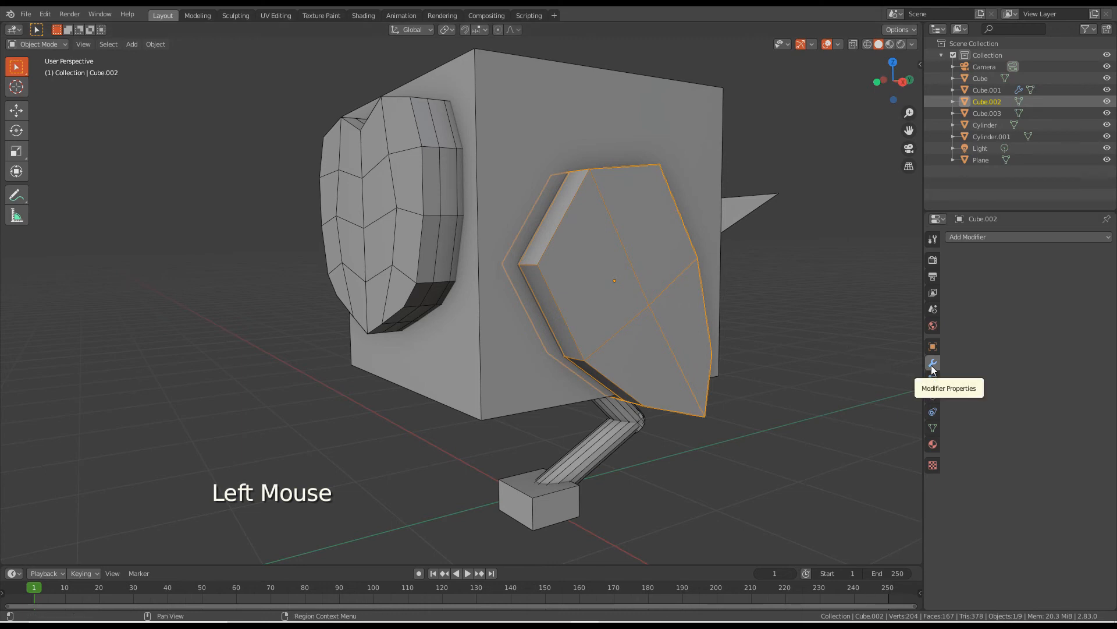
click(1004, 236)
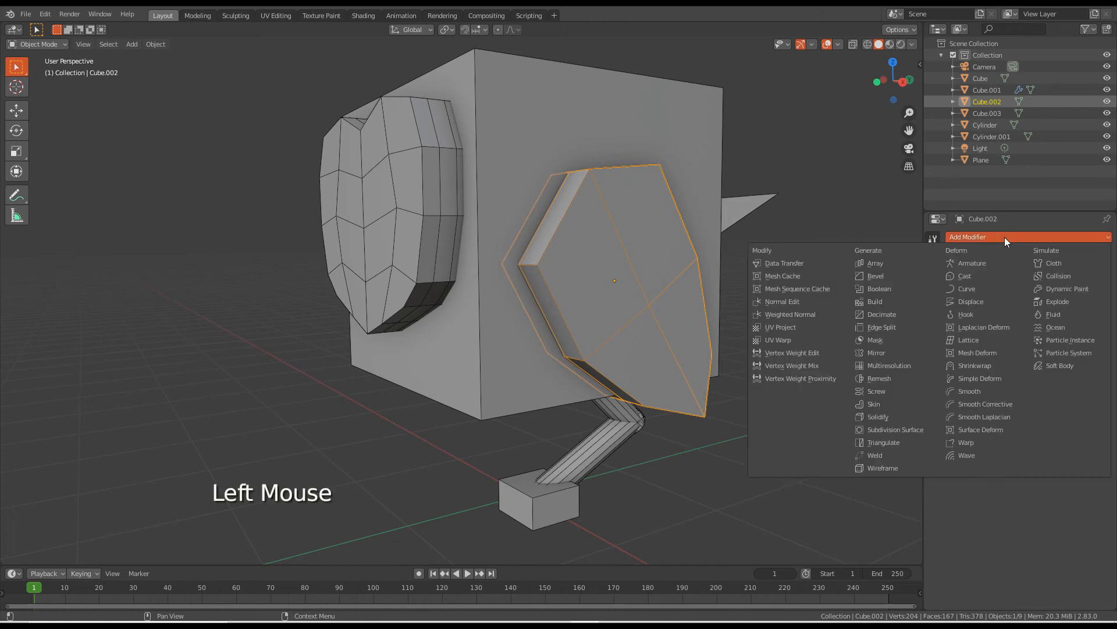
click(923, 429)
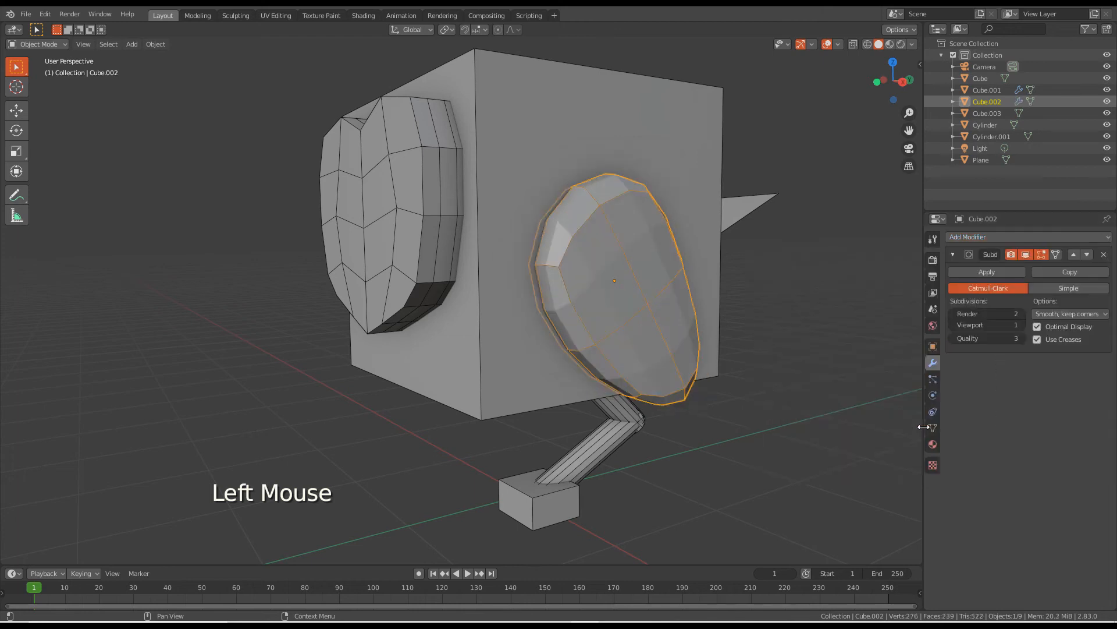
Turn off Optimal Display and try higher Viewport subdivision levels on the wing, settling on 2.
click(1038, 327)
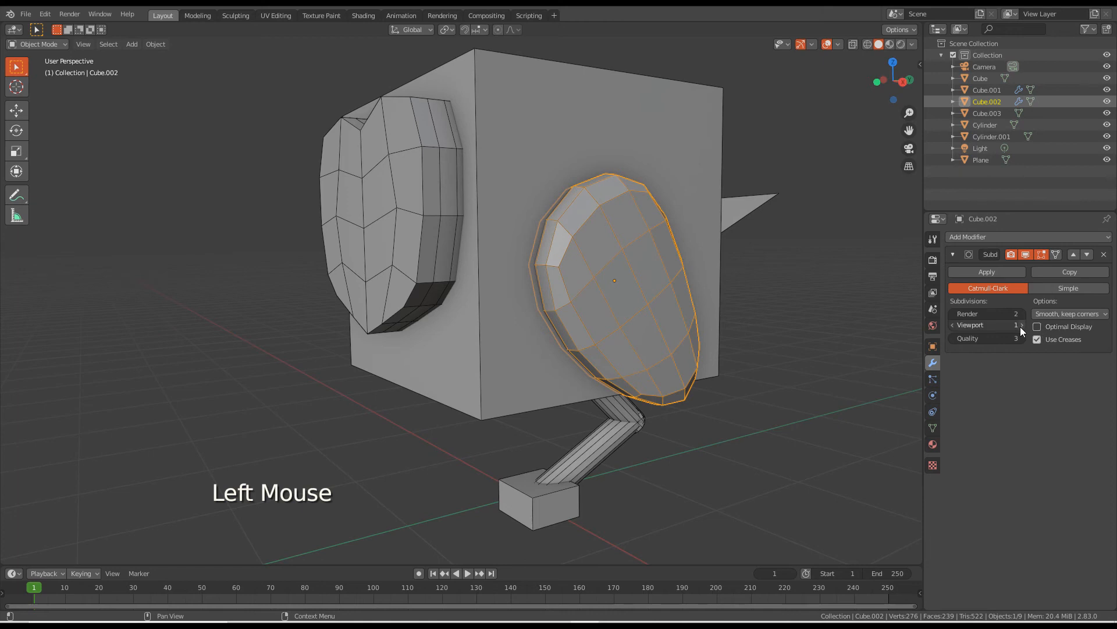
click(1022, 325)
click(1022, 325)
click(1022, 325)
click(1022, 325)
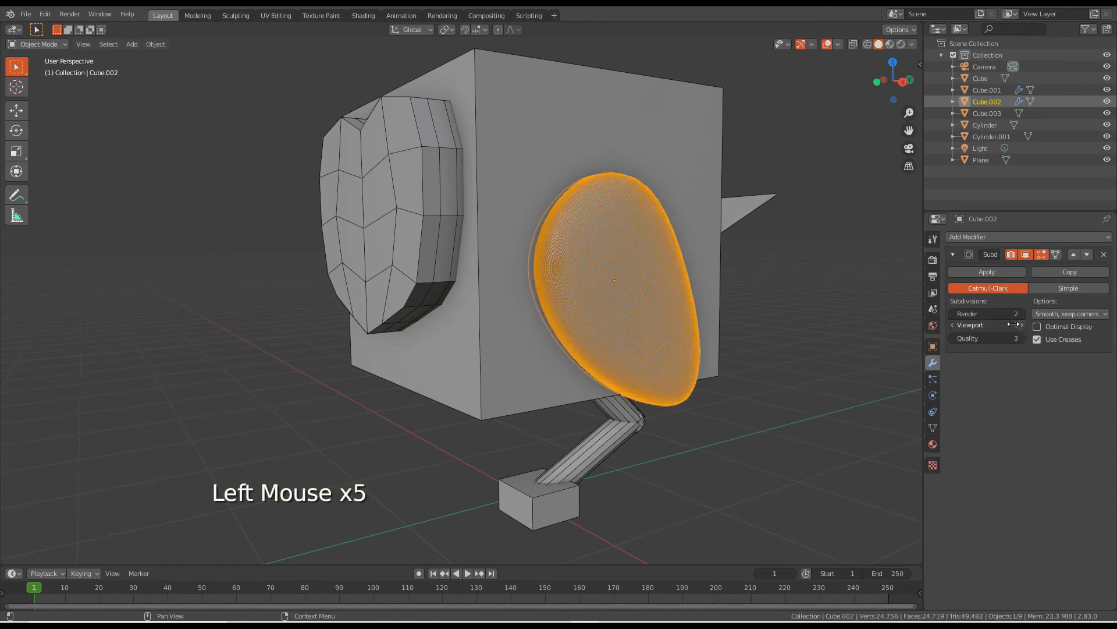
drag(993, 325, 966, 324)
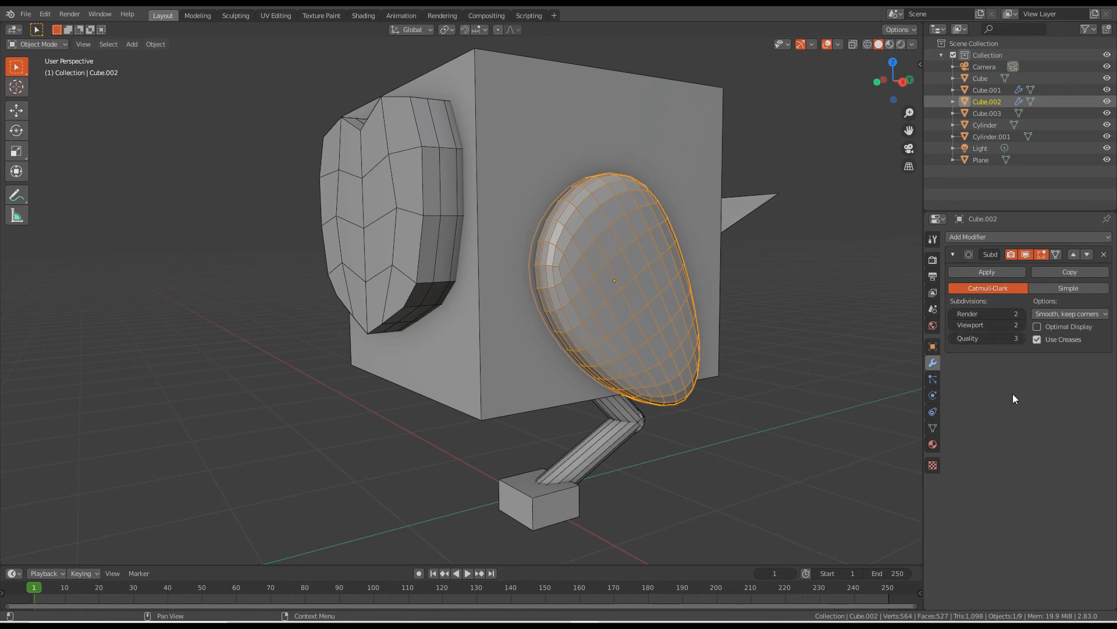
Toggle Optimal Display to compare the wing's wireframe, leaving it enabled.
click(1038, 327)
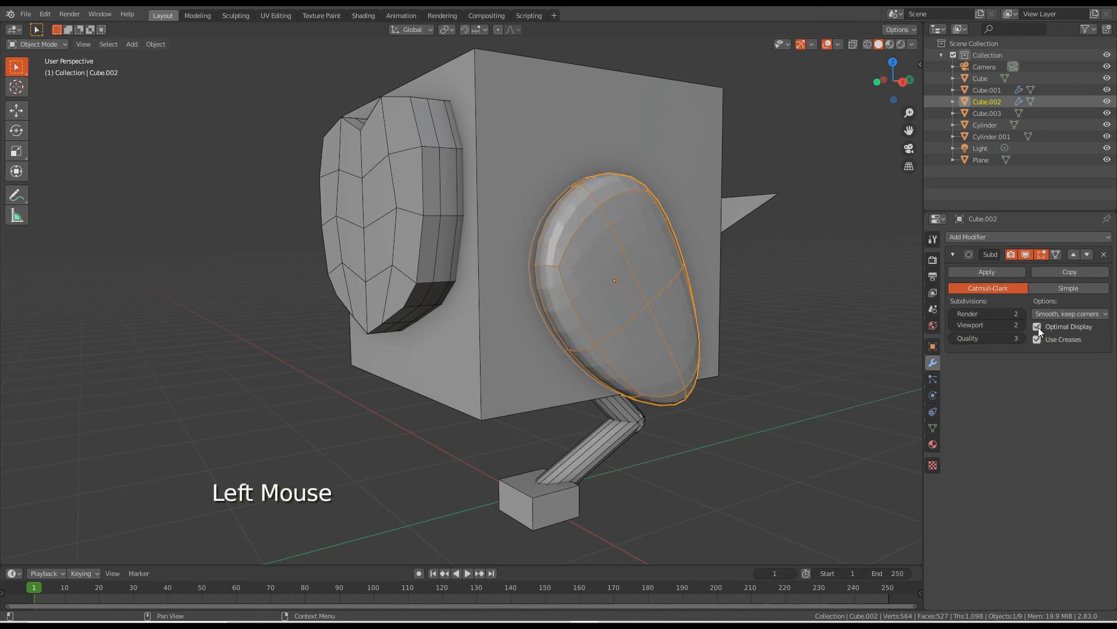
click(1038, 327)
click(1037, 327)
In Edit Mode with X-ray and the right orthographic view, move the wing's outline vertices to refine its teardrop shape.
key(Tab)
key(alt+z)
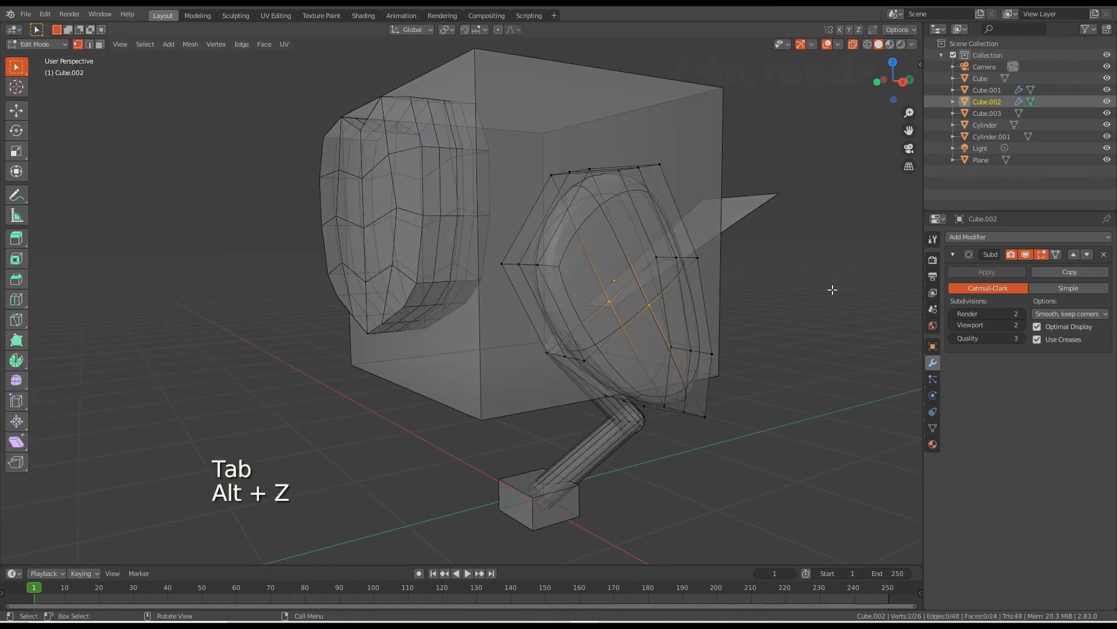
key(KP_3)
click(543, 185)
key(g)
click(582, 222)
key(g)
drag(572, 242, 631, 354)
click(624, 309)
key(g)
click(623, 360)
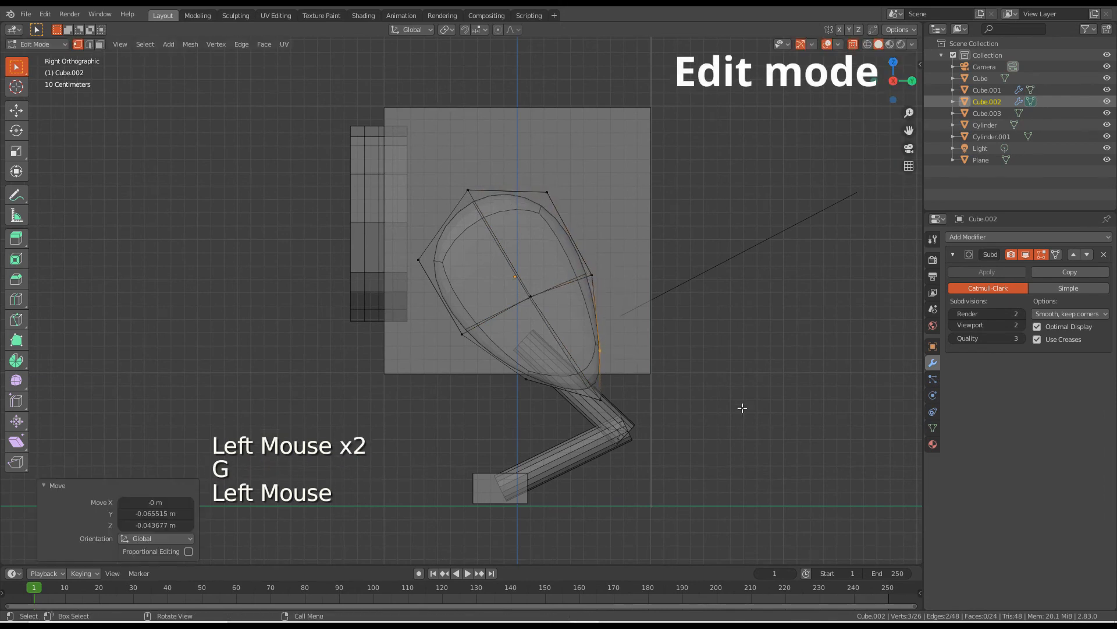
Enable On Cage display for the wing's Subdivision Surface modifier, switching it off and on to compare.
click(1057, 254)
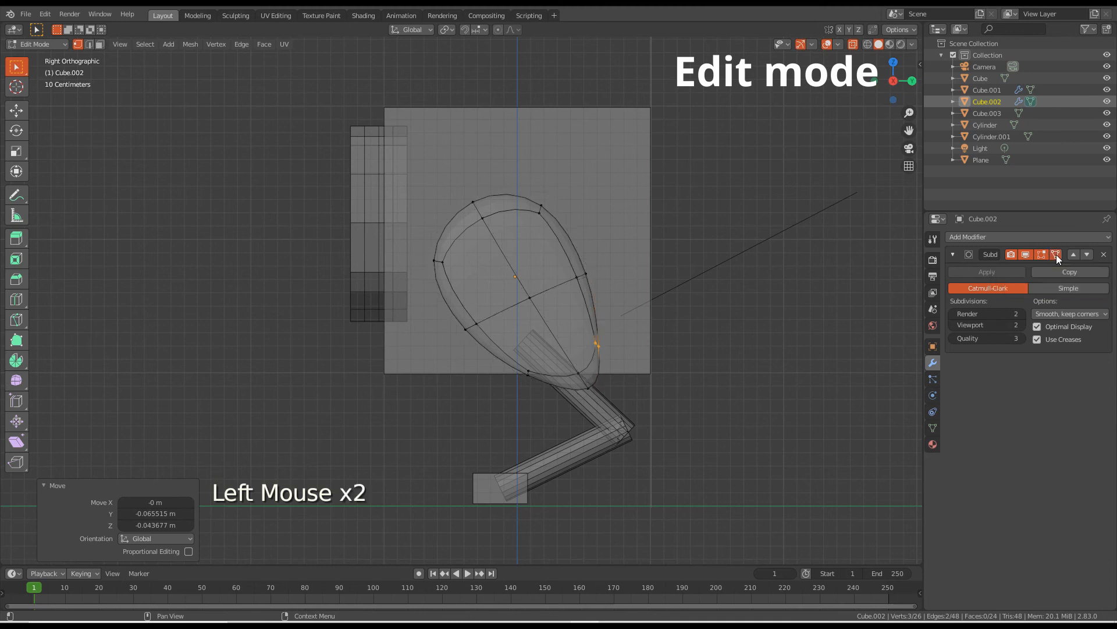
click(1056, 254)
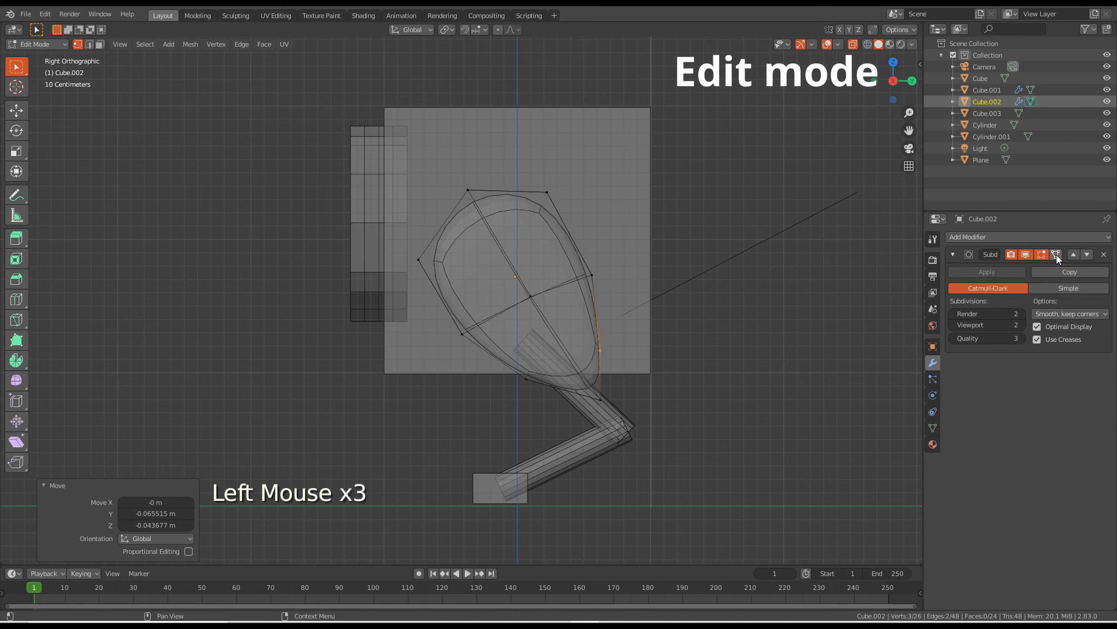
click(1056, 254)
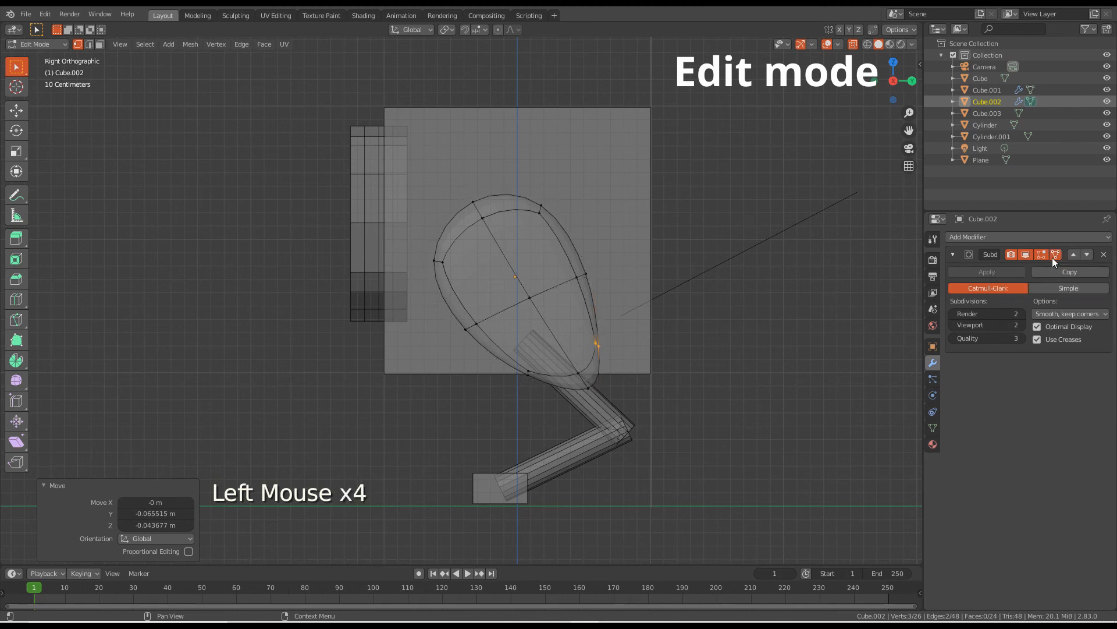
Move the wing's lower and side vertices to extend its tip down and backward, and return to Object Mode.
drag(562, 363, 612, 412)
key(g)
click(646, 431)
drag(454, 308, 492, 340)
key(g)
click(510, 350)
key(g)
drag(518, 285, 634, 366)
click(562, 337)
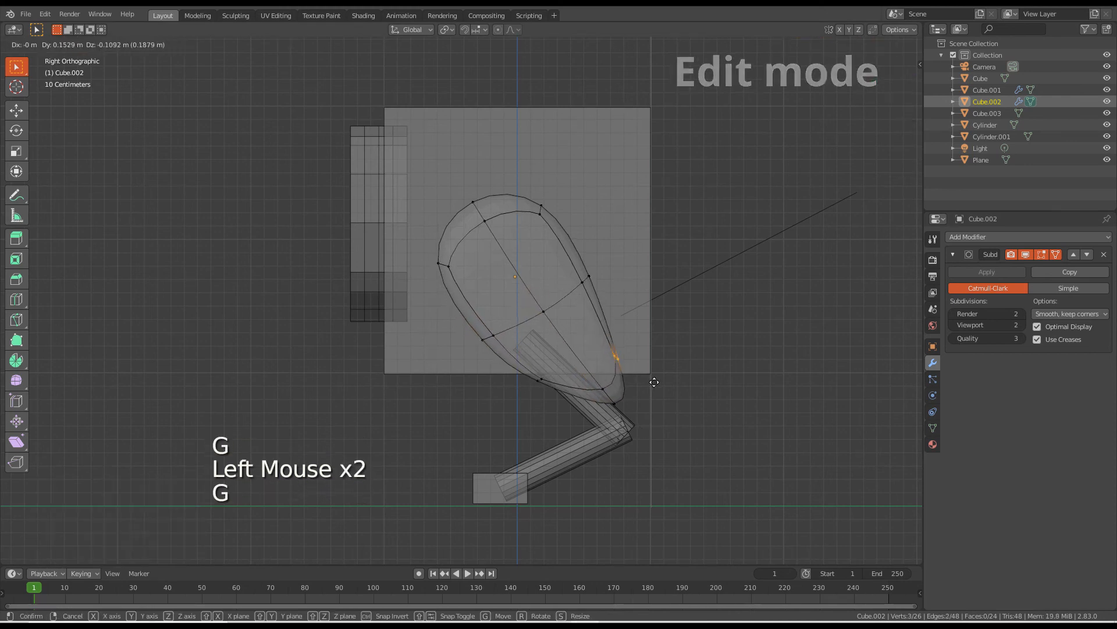
click(645, 373)
key(Tab)
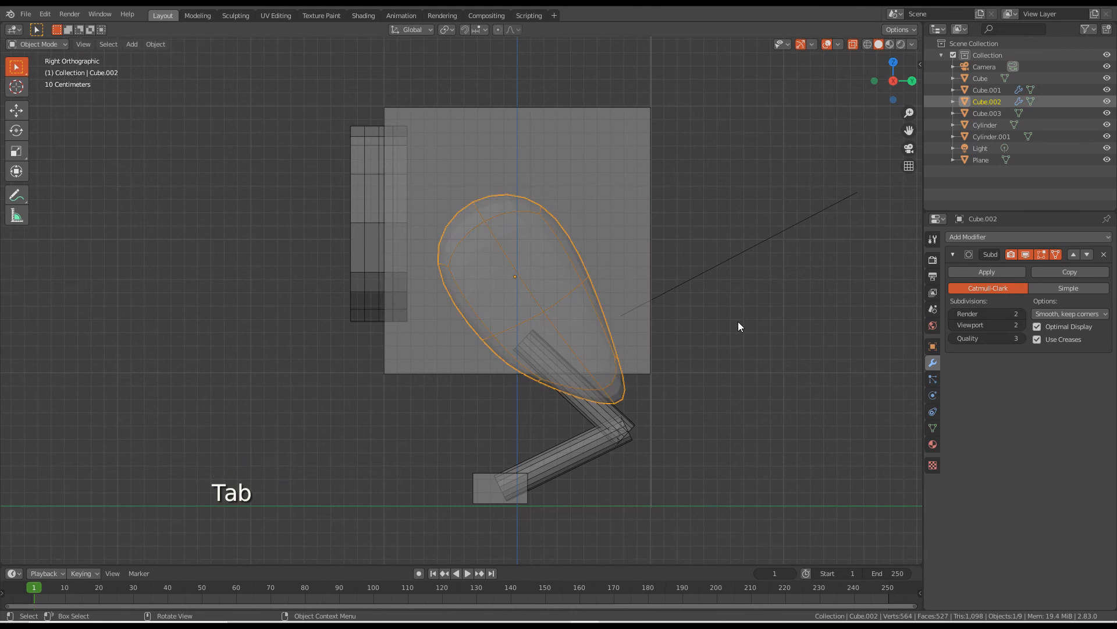
Collapse the wing's Subdivision Surface settings, add a Mirror modifier on the X axis and turn off X-ray.
click(952, 254)
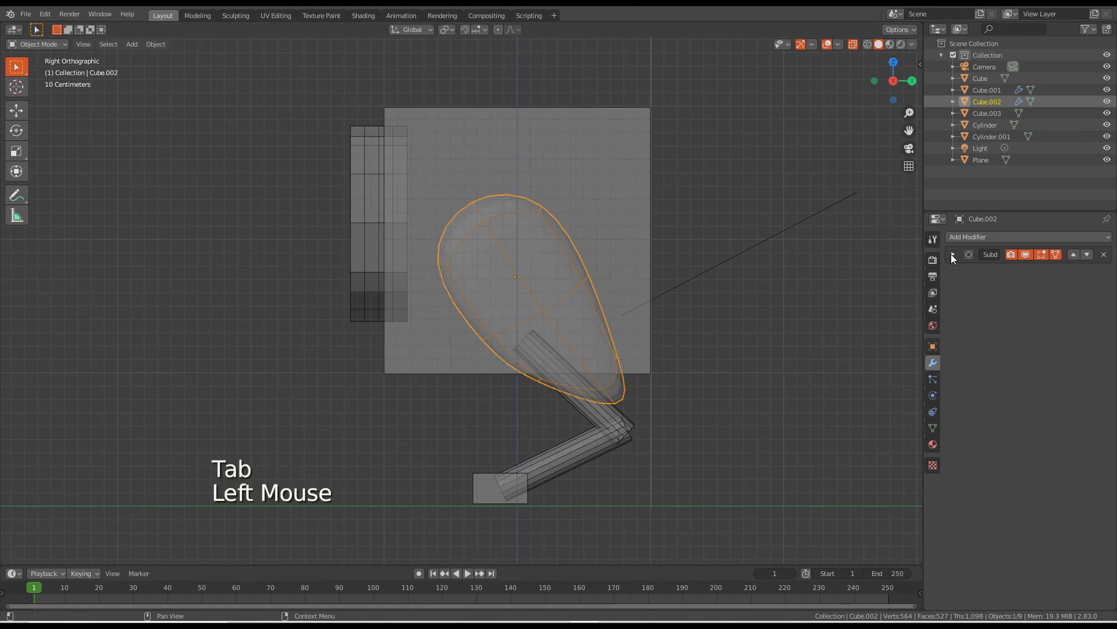
click(1017, 236)
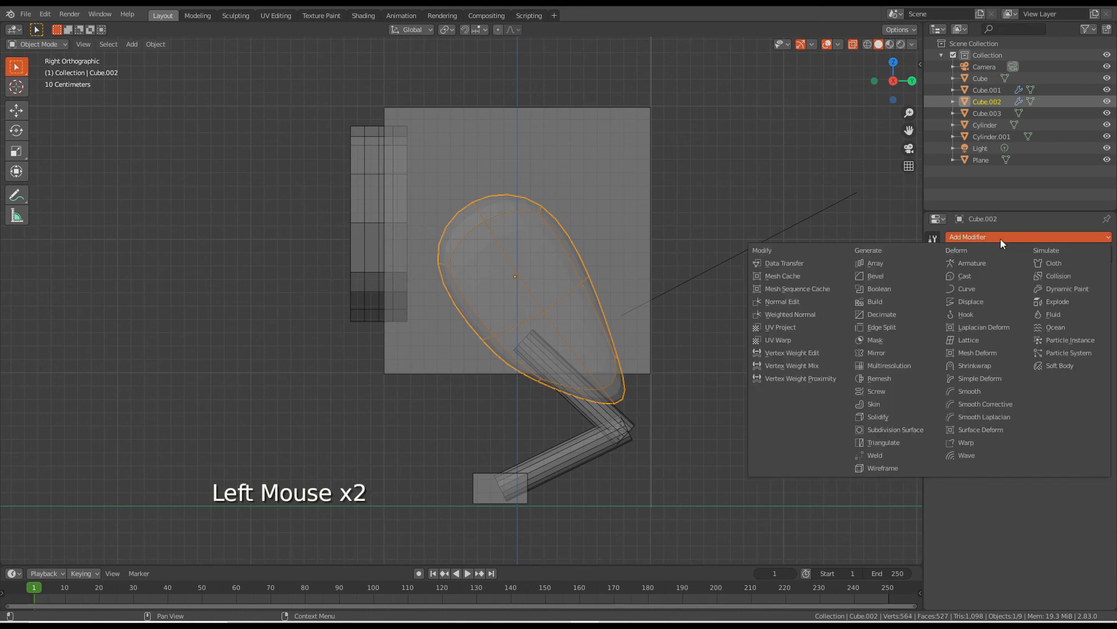
click(923, 351)
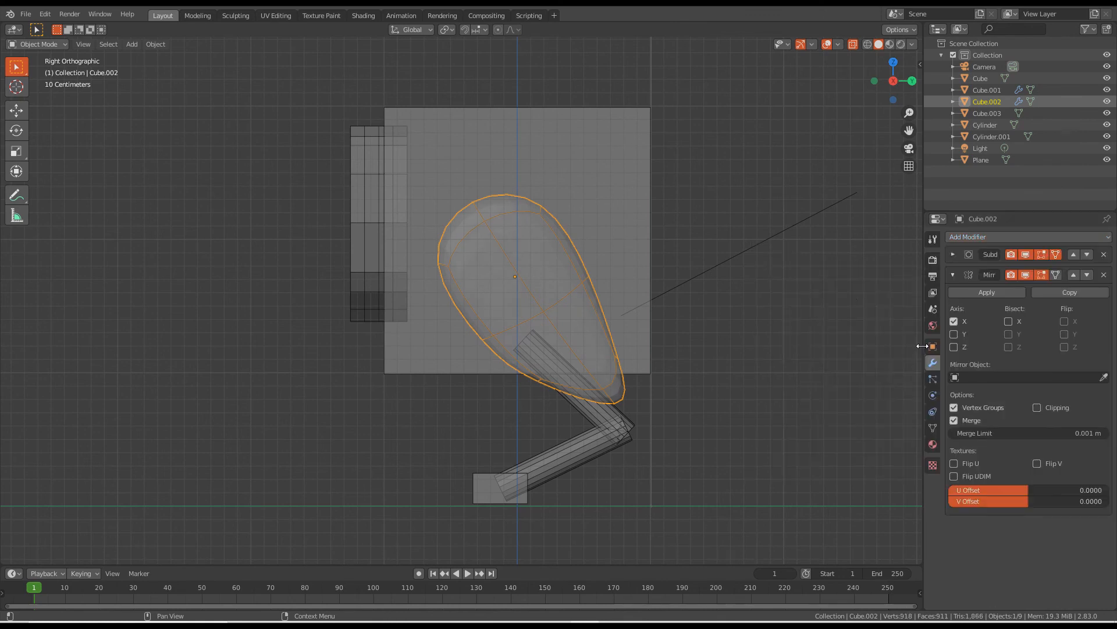
key(alt+z)
key(alt+z)
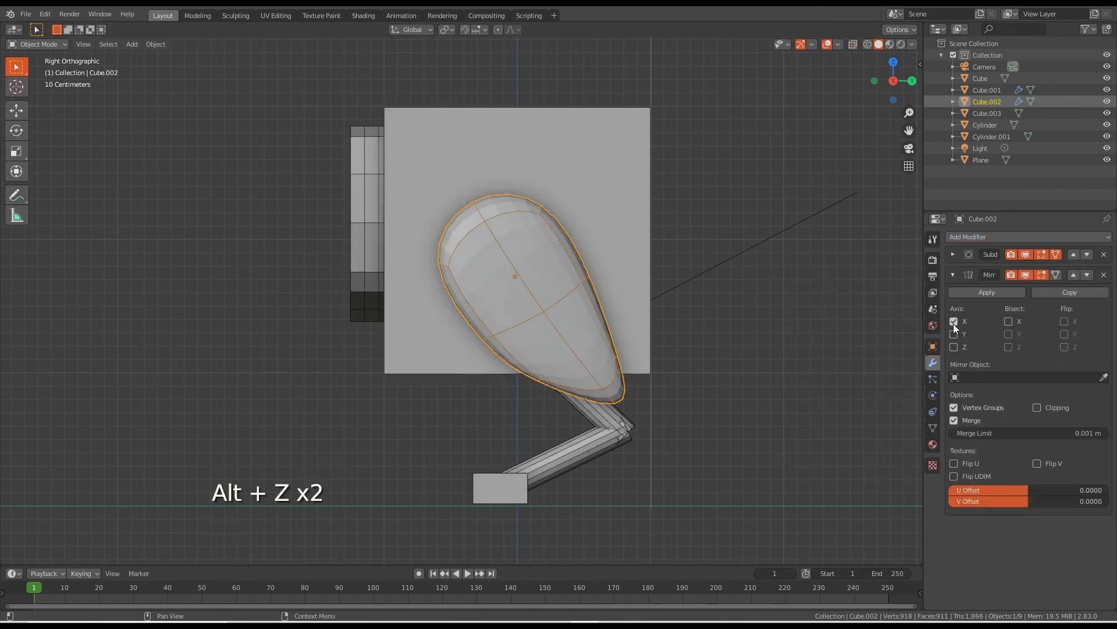
Toggle the wing Mirror modifier's X, Y and Z axes in turn to compare them, leaving only X enabled.
click(953, 322)
click(954, 322)
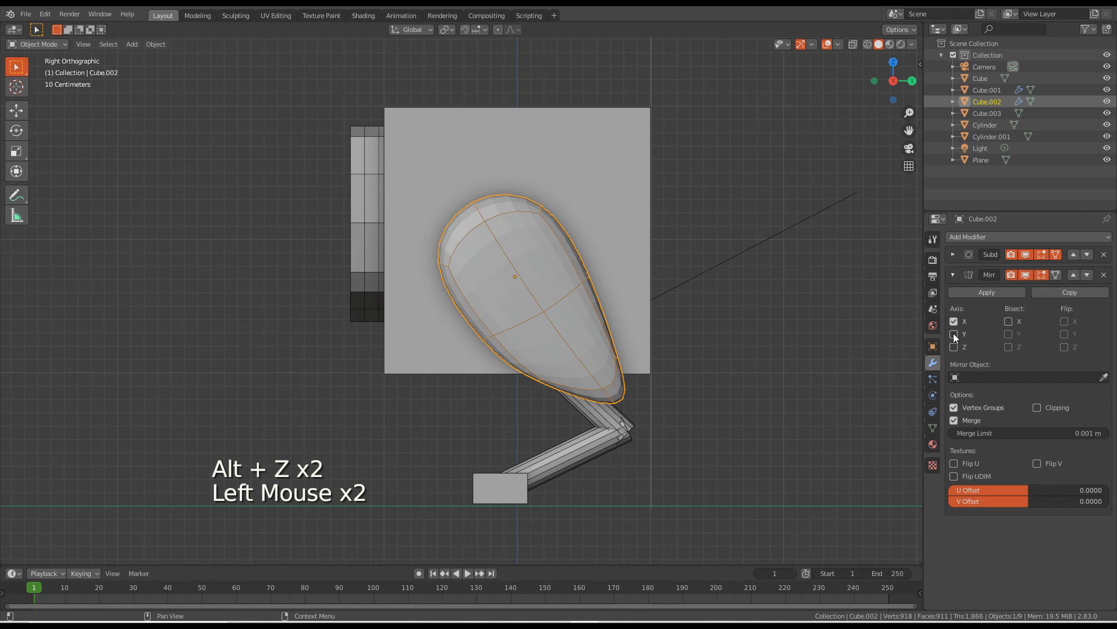
click(953, 333)
click(953, 334)
click(953, 347)
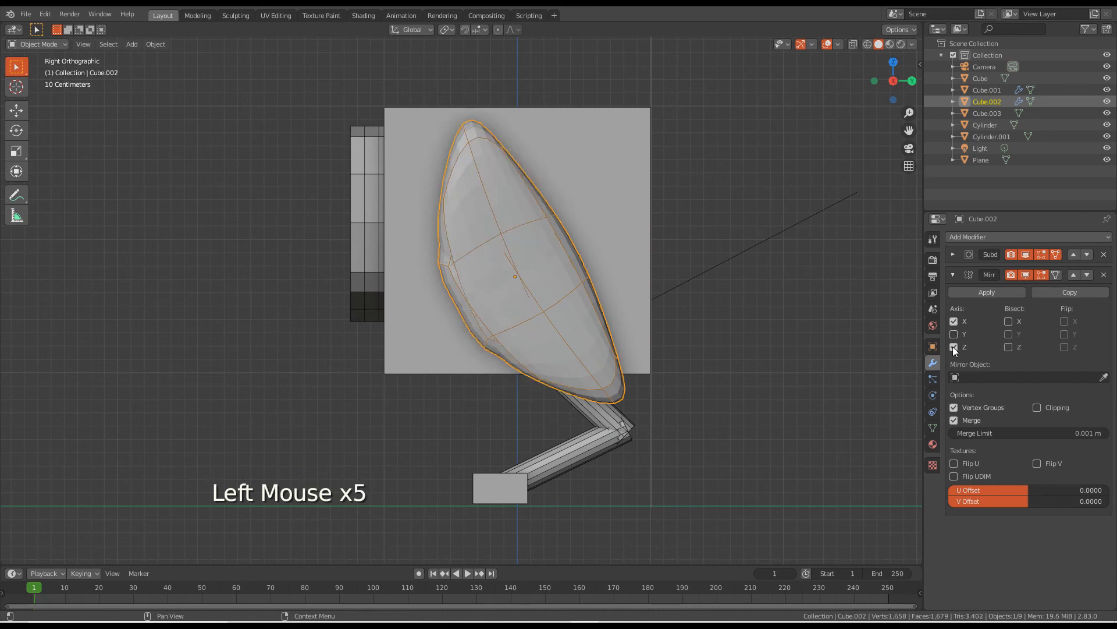
click(953, 347)
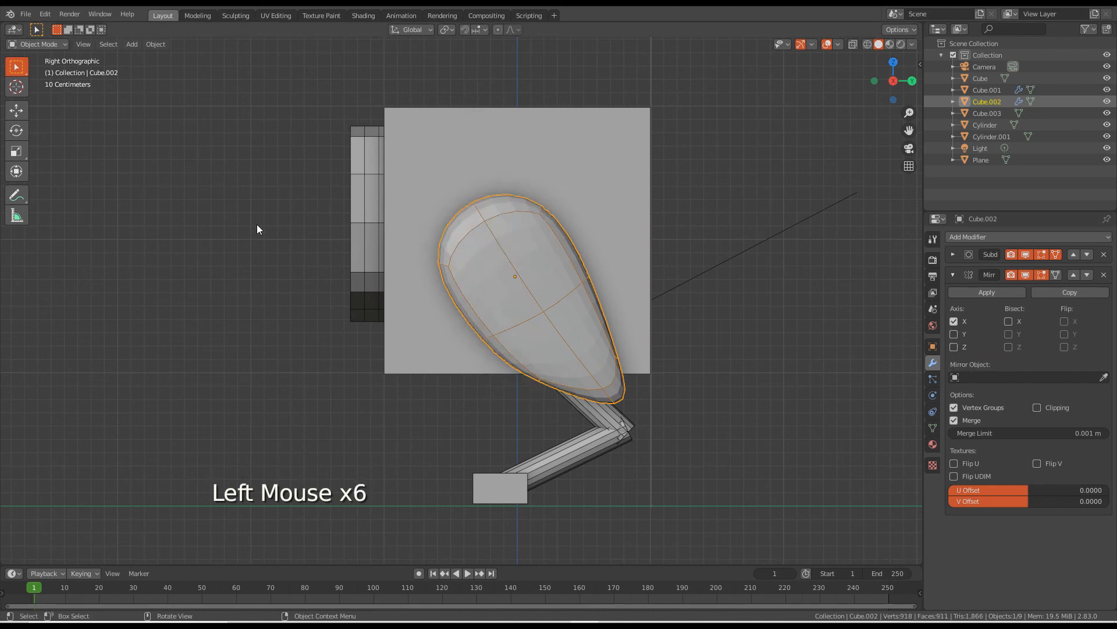
Set the body cube as the mirror object of the wing's Mirror modifier.
middle_drag(339, 302, 631, 311)
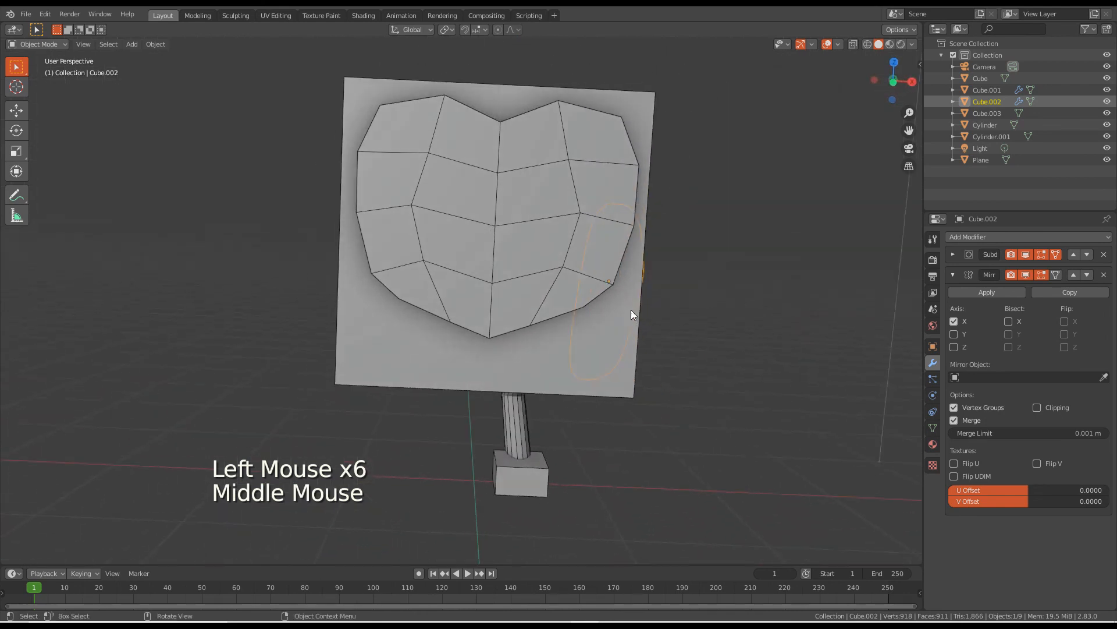
middle_drag(363, 291, 533, 284)
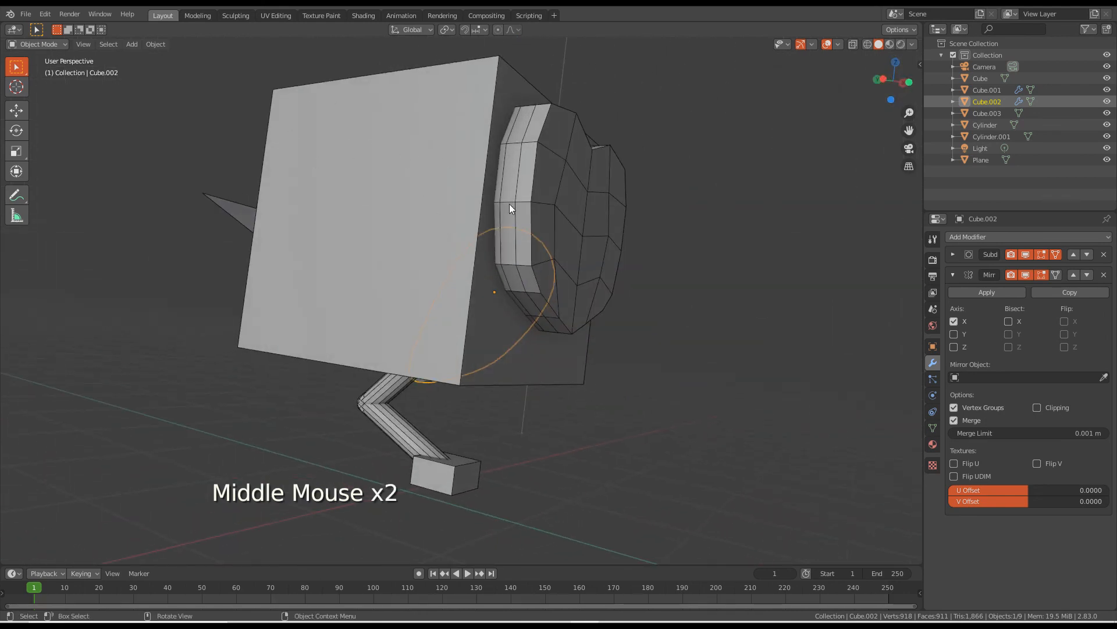
click(1104, 378)
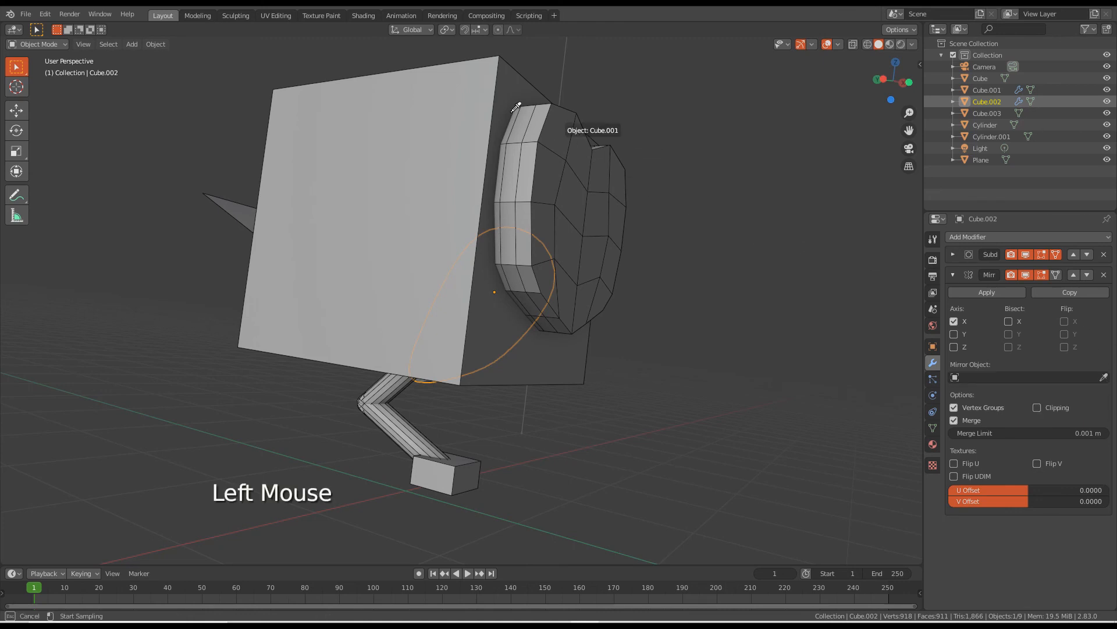
click(453, 81)
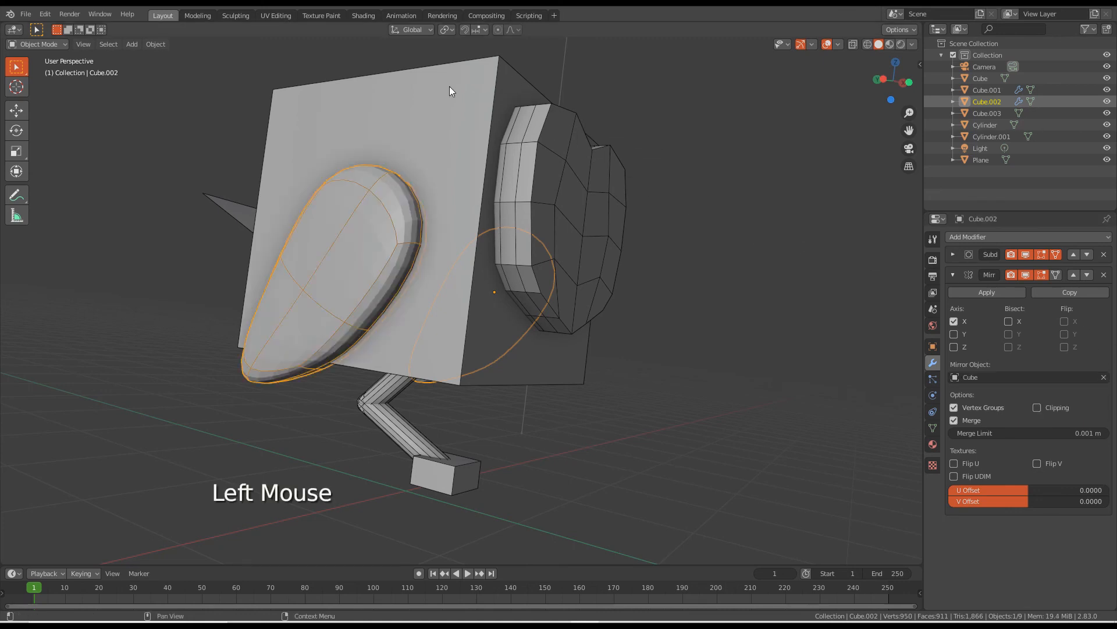
middle_drag(644, 186, 472, 314)
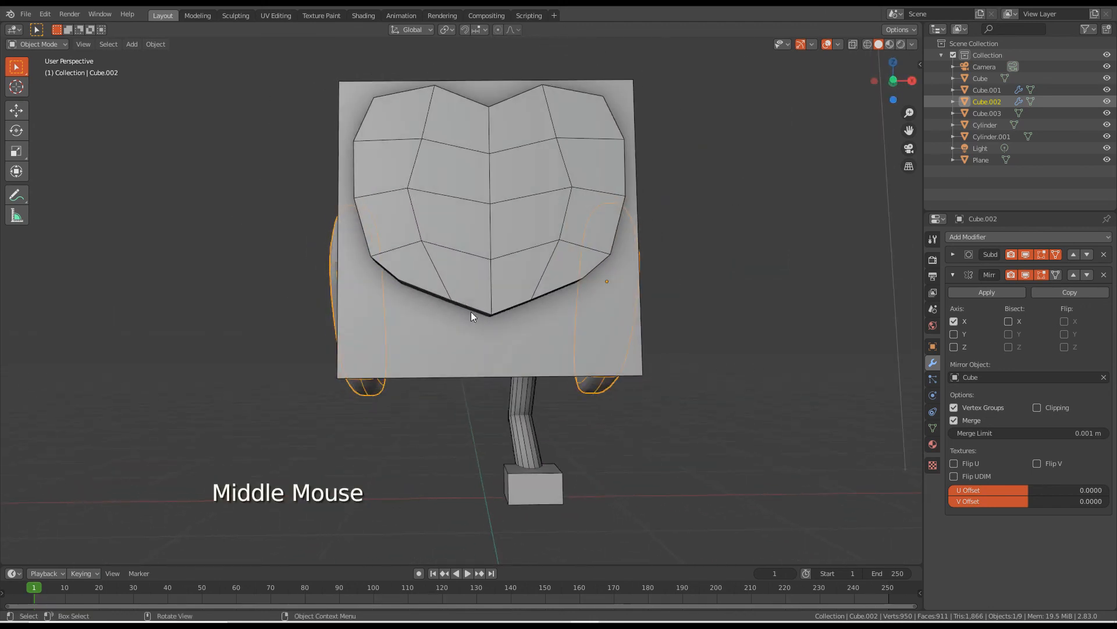
Add a Mirror modifier to the upper leg cylinder on the X axis, using the body cube as mirror object.
click(529, 396)
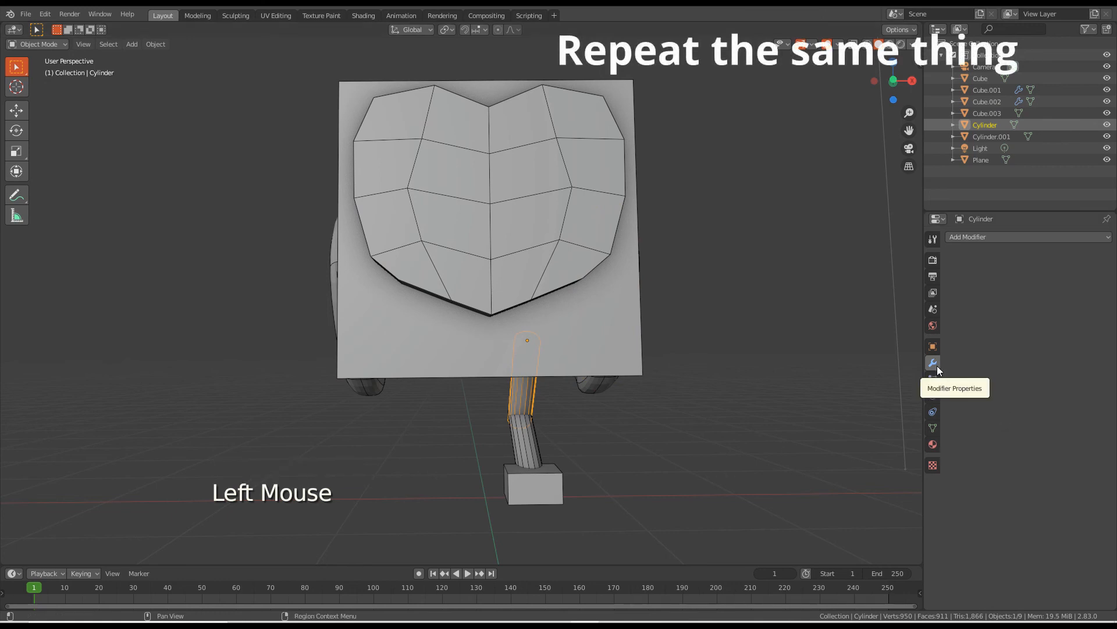
click(1003, 238)
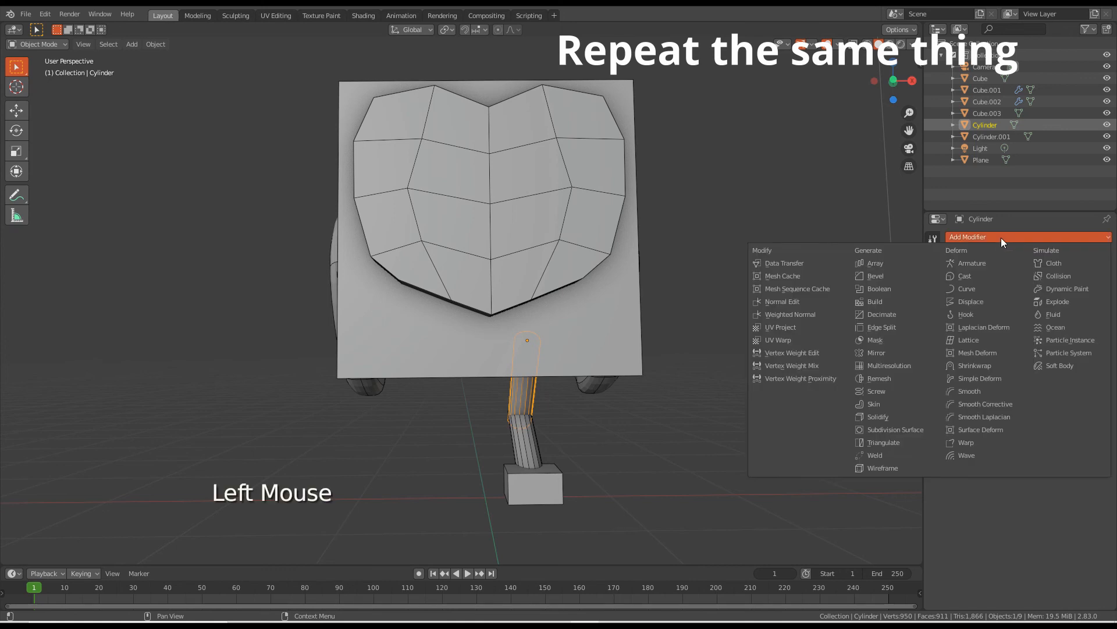
click(913, 355)
click(1104, 357)
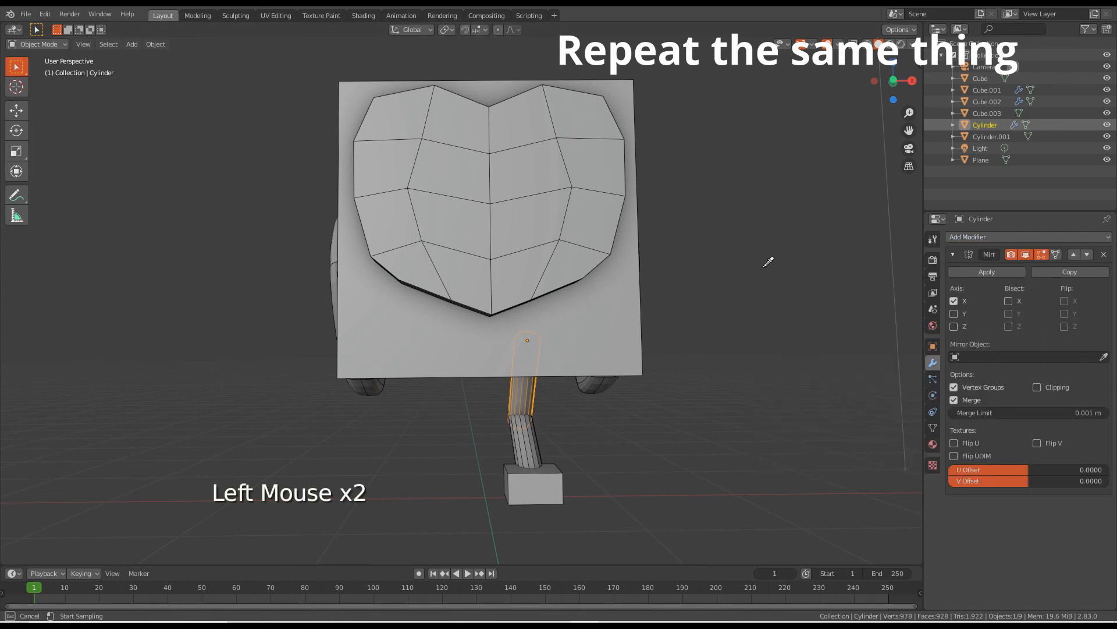
click(612, 294)
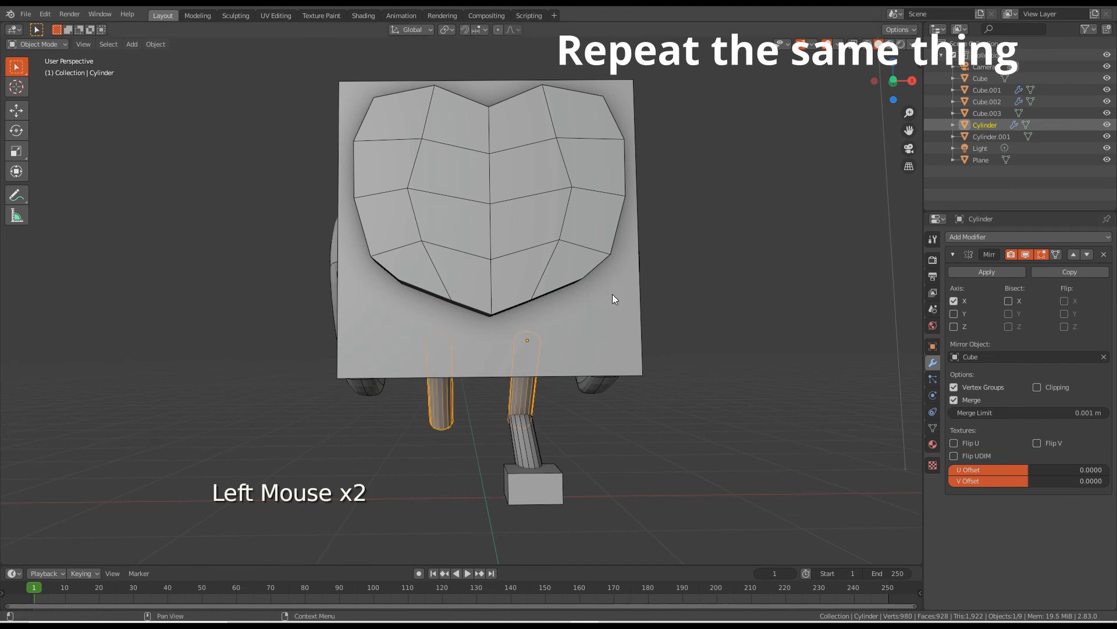
Add a Mirror modifier to the lower leg cylinder, with the body cube as its mirror object.
click(525, 439)
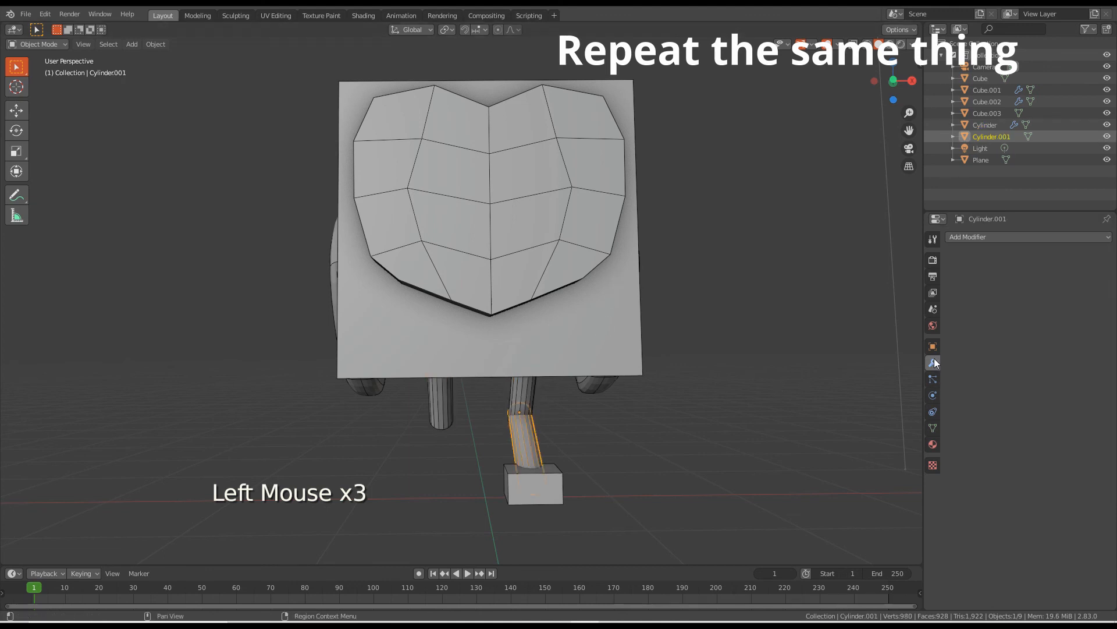
click(972, 237)
click(853, 353)
click(647, 300)
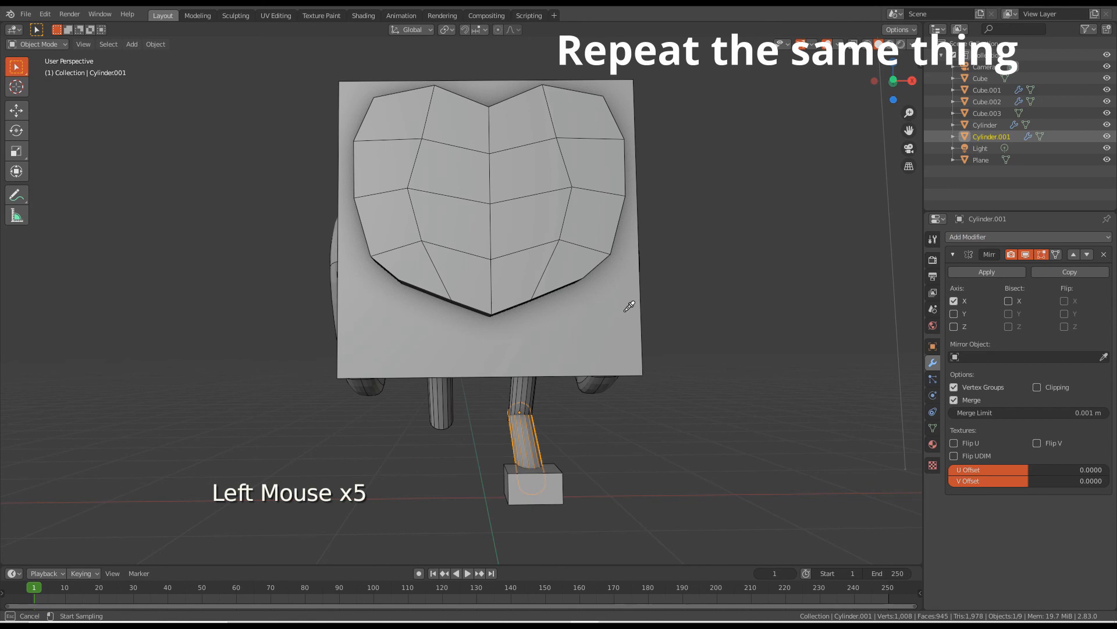
Mirror the foot block across the body cube with a Mirror modifier and switch to the front view.
click(550, 496)
click(972, 237)
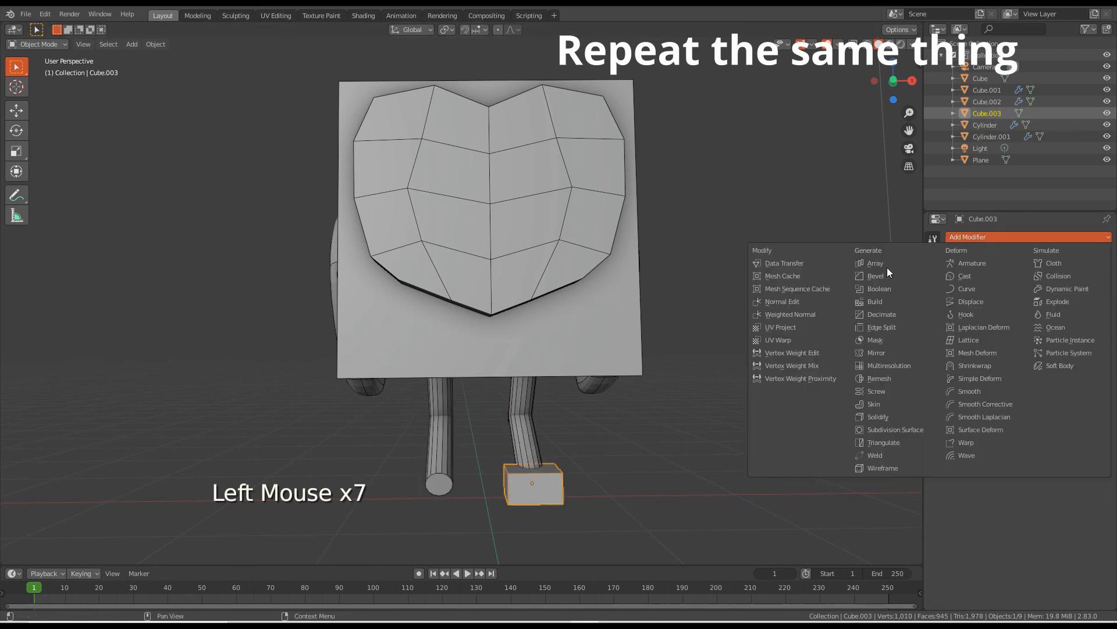
click(880, 354)
click(1105, 357)
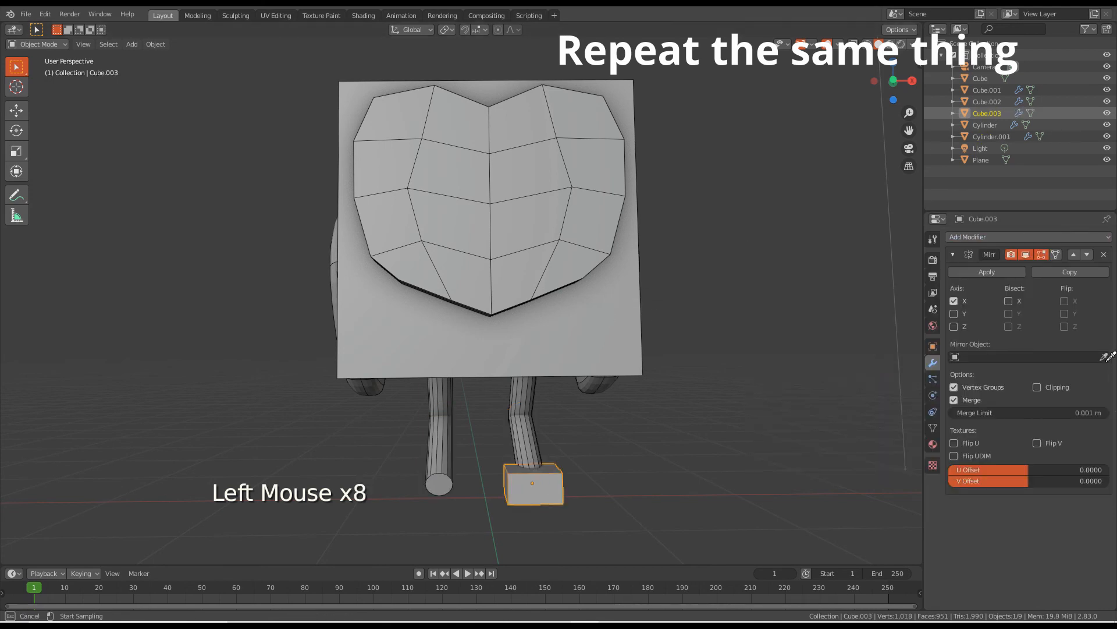
click(636, 310)
key(KP_1)
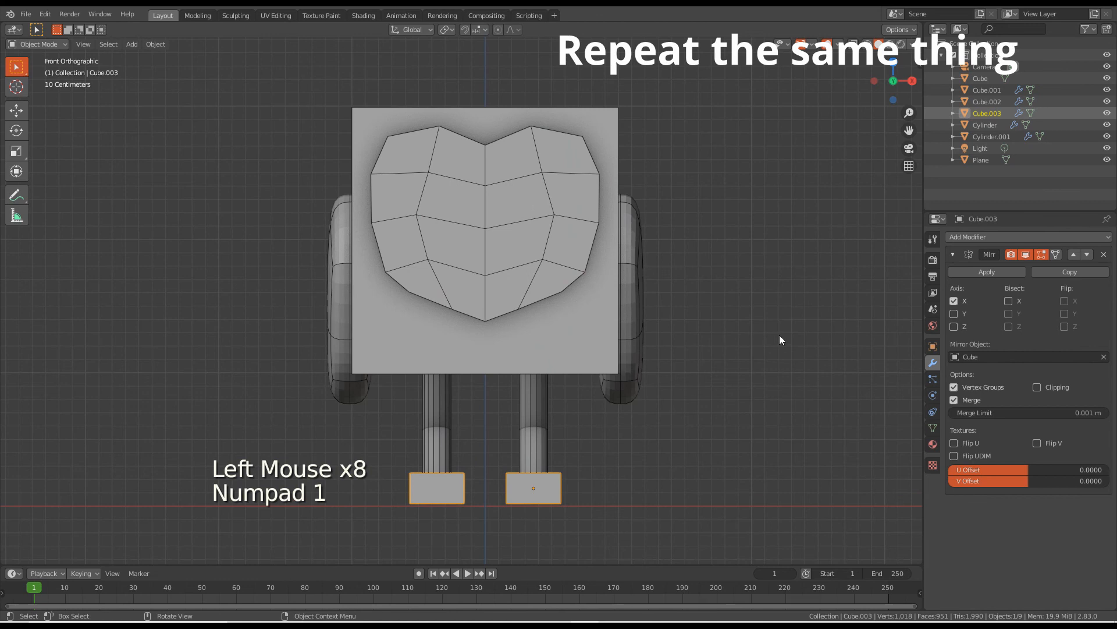
Collapse the heart-shaped face's Mirror settings and add a Subdivision Surface modifier with 2 viewport subdivisions and On Cage display.
click(565, 202)
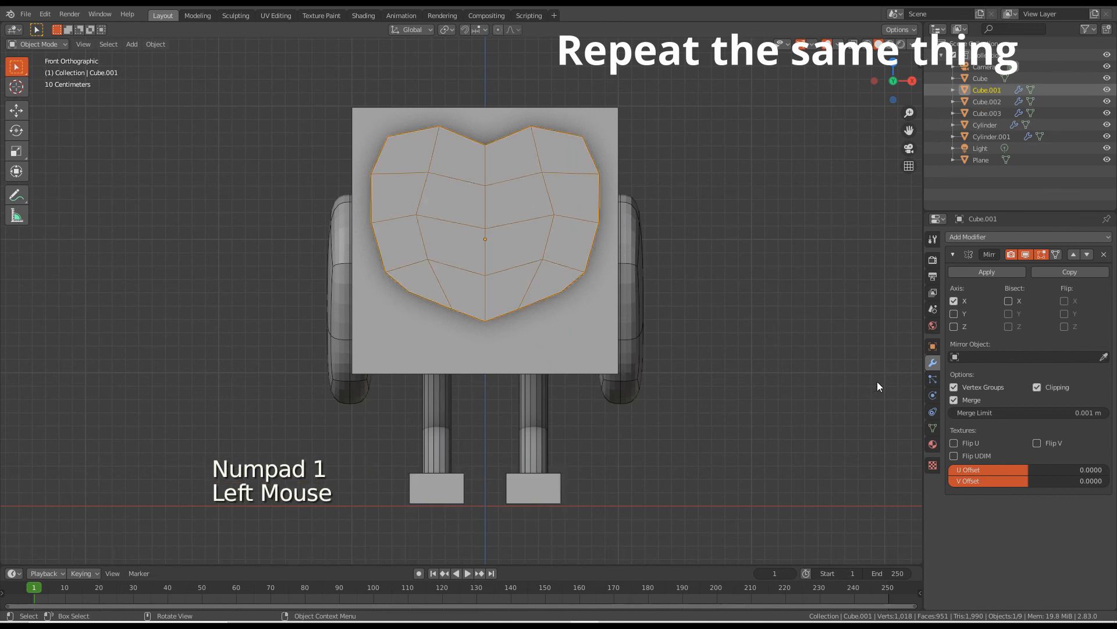
click(952, 254)
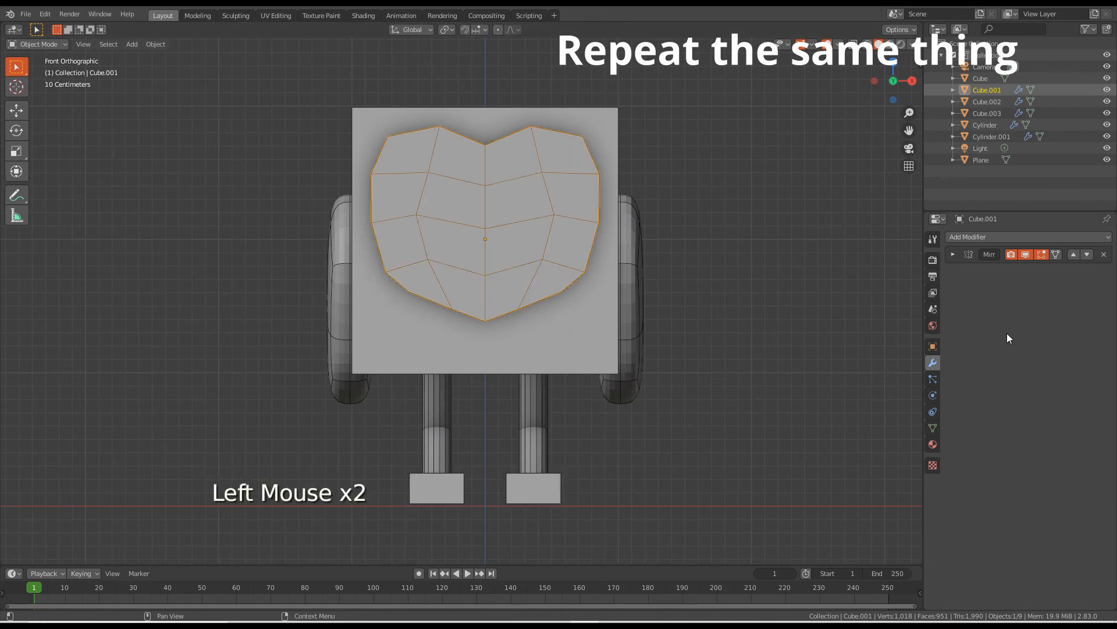
click(1016, 237)
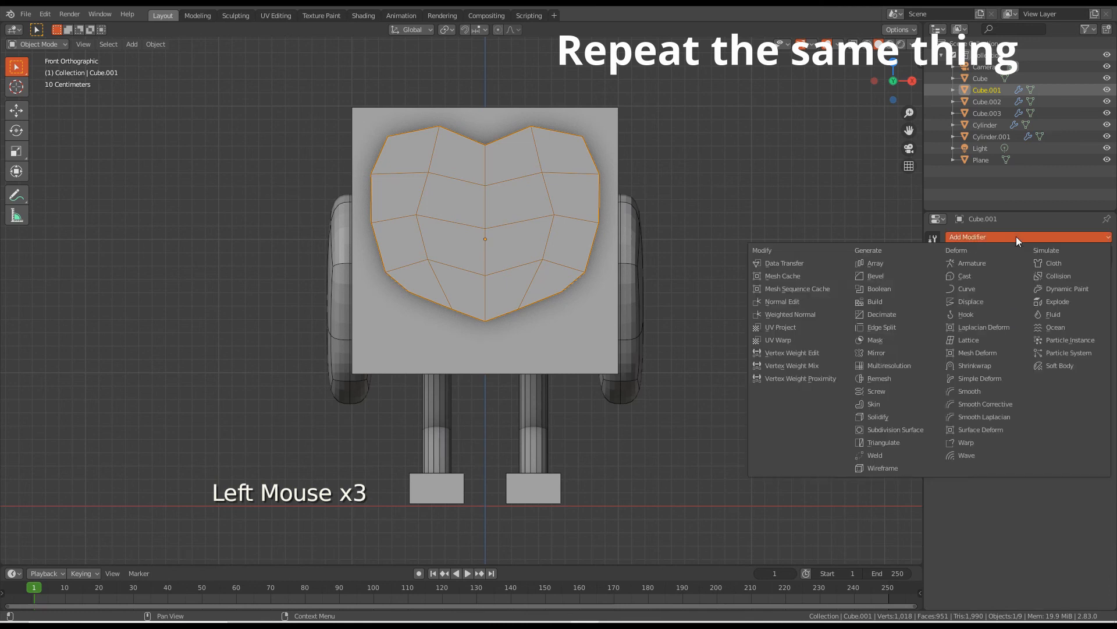
click(910, 429)
click(1022, 345)
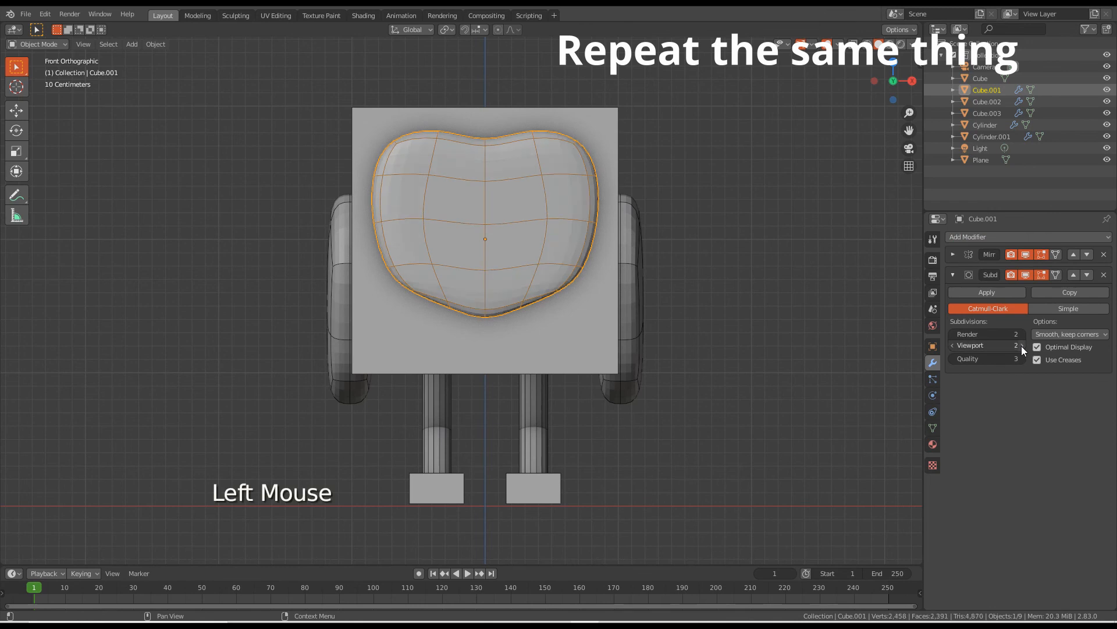
click(1055, 275)
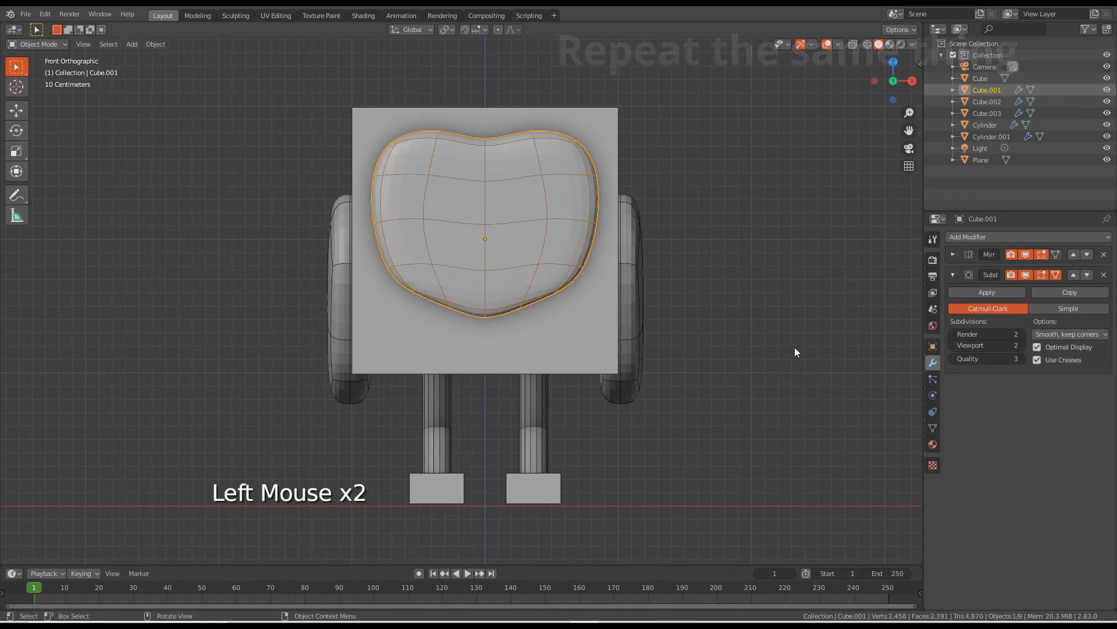
Create a new collection directly under the Scene Collection and name it "lighting".
mouse_move(721, 341)
middle_down()
mouse_move(514, 320)
mouse_move(723, 350)
middle_up()
scroll(721, 351, down, 1)
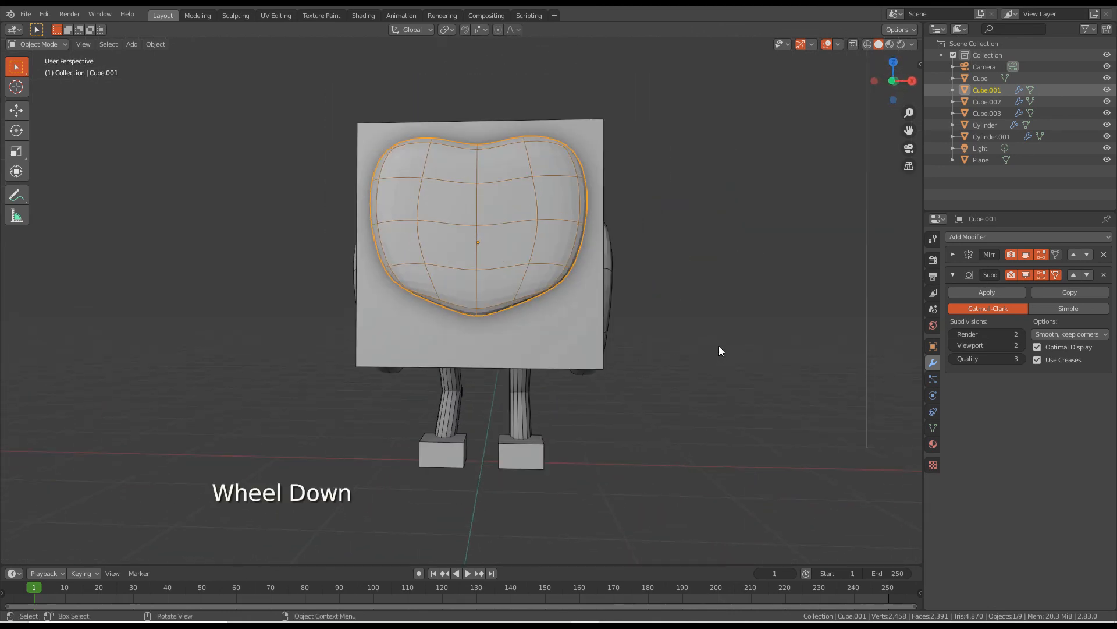
scroll(721, 349, down, 5)
shift+middle_drag(729, 161, 621, 269)
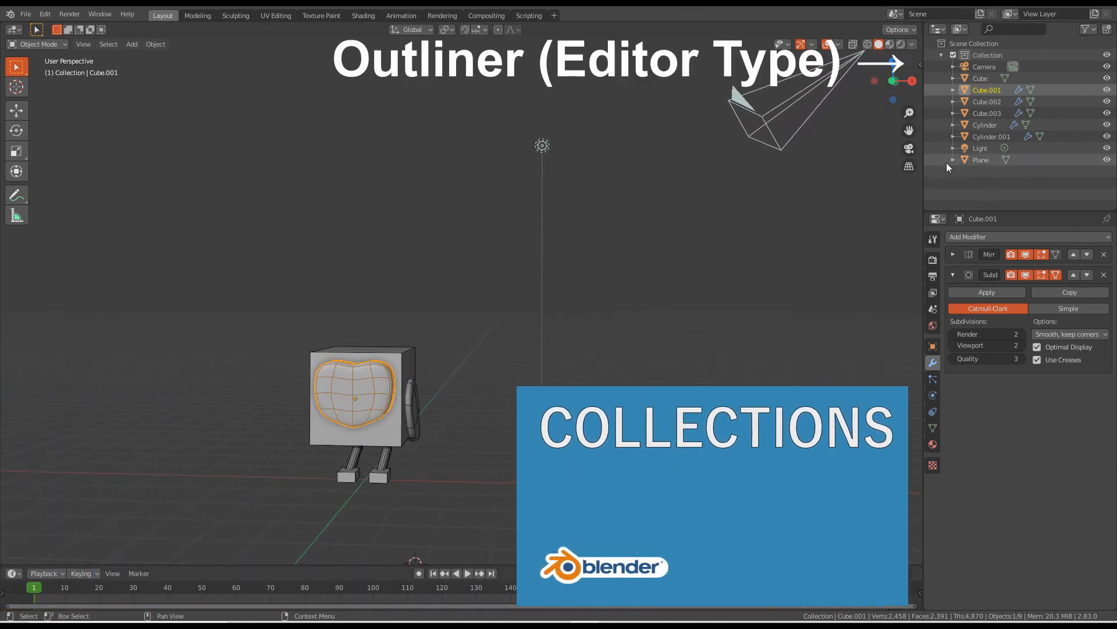
click(1018, 46)
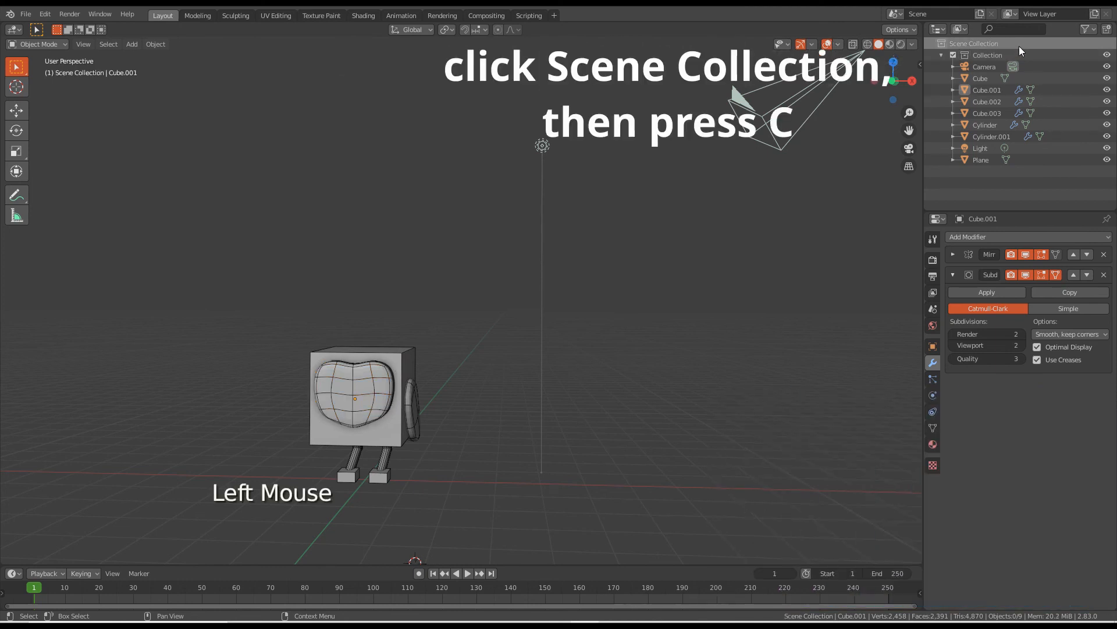
key(c)
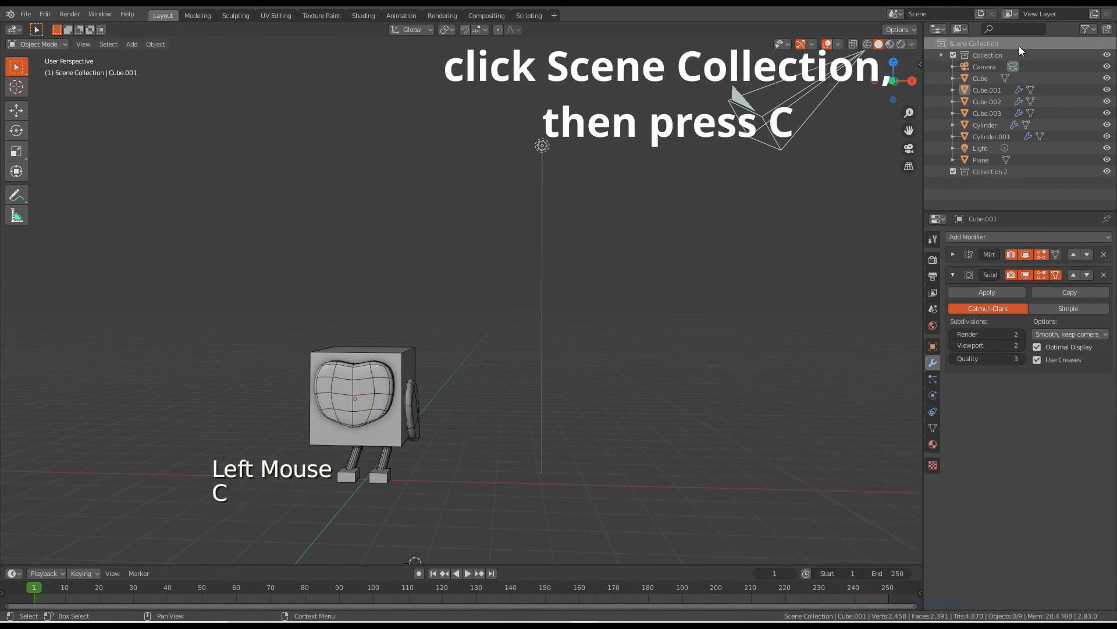
click(987, 172)
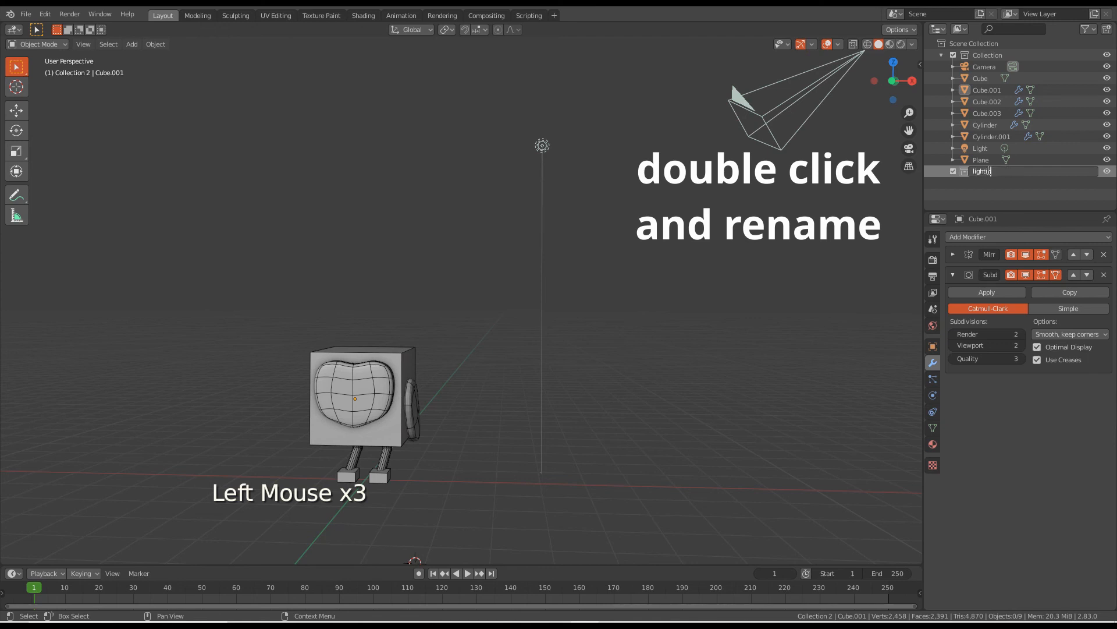
text(g)
key(Return)
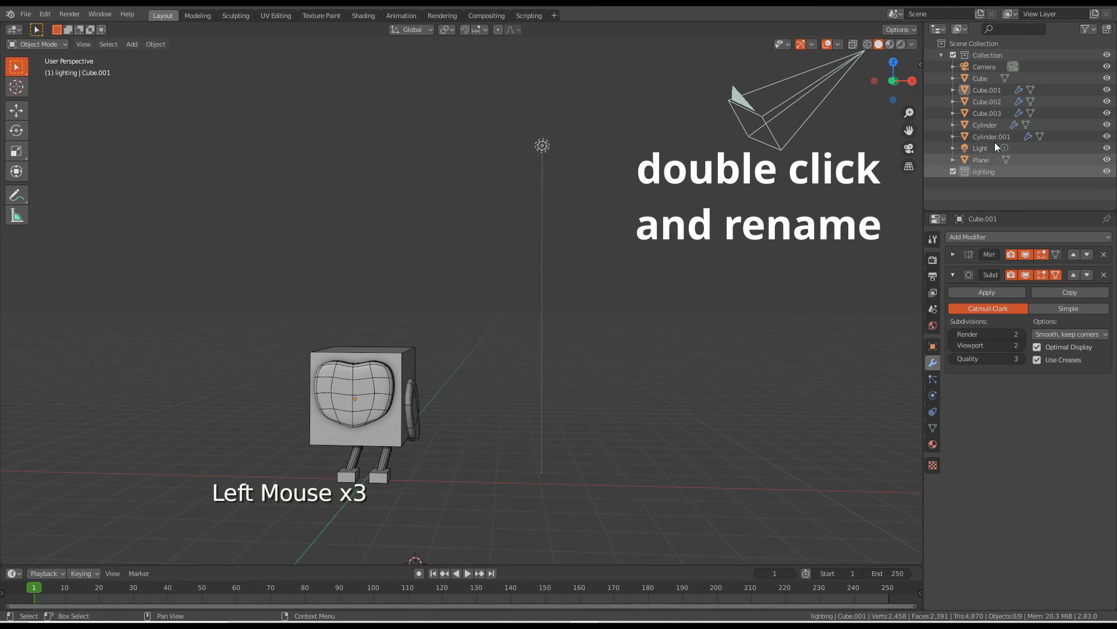
Move the Camera and Light into the lighting collection and exclude that collection from the view layer.
click(986, 66)
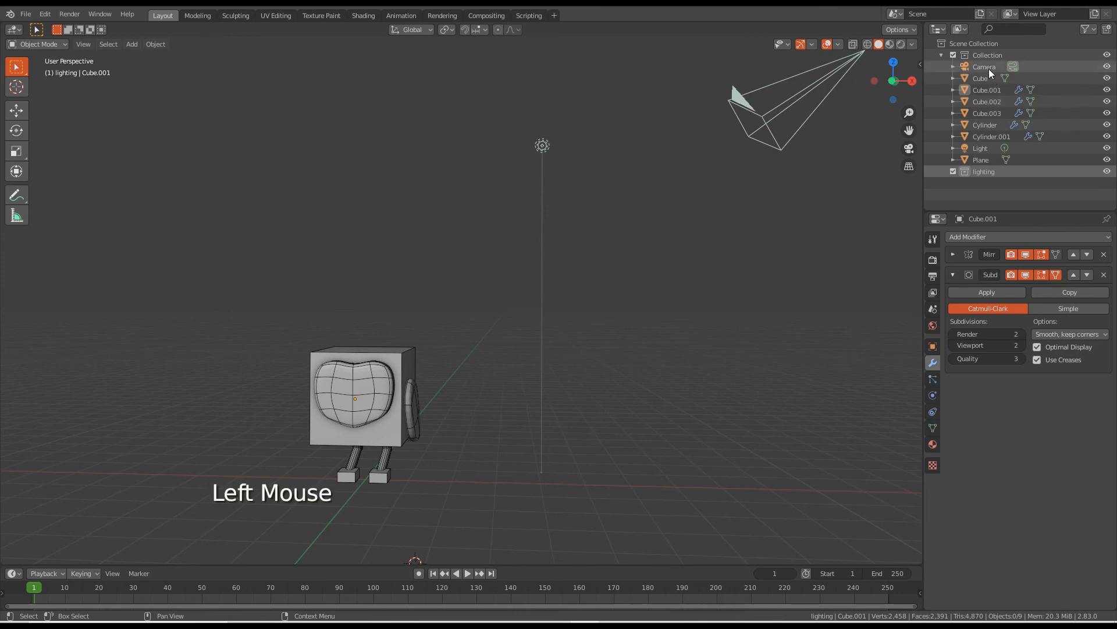
ctrl+click(989, 151)
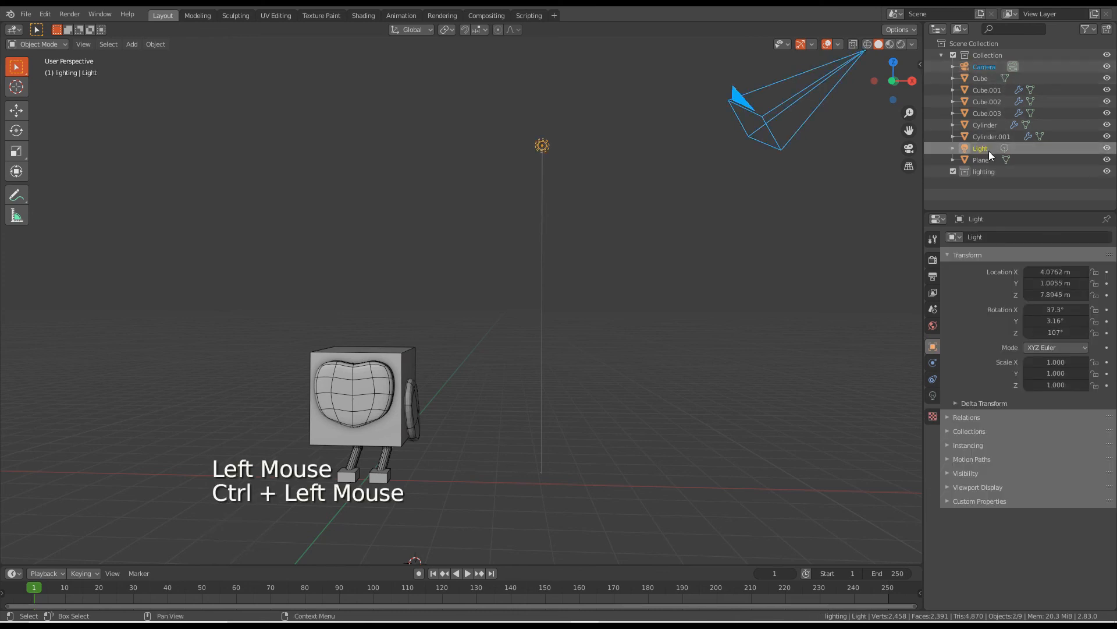
drag(987, 151, 993, 177)
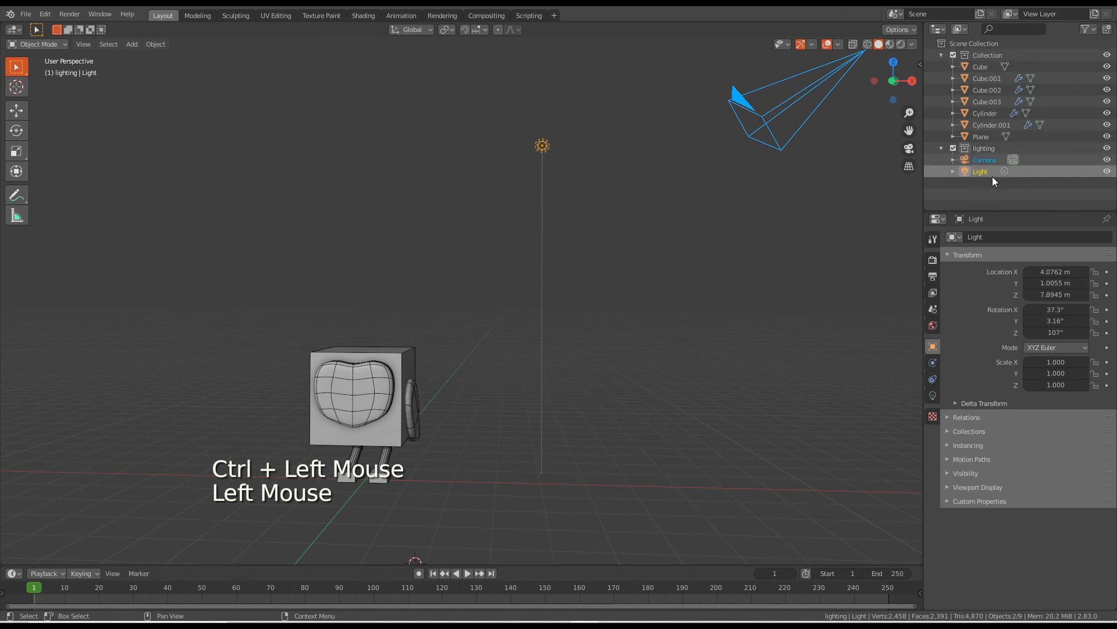
click(953, 149)
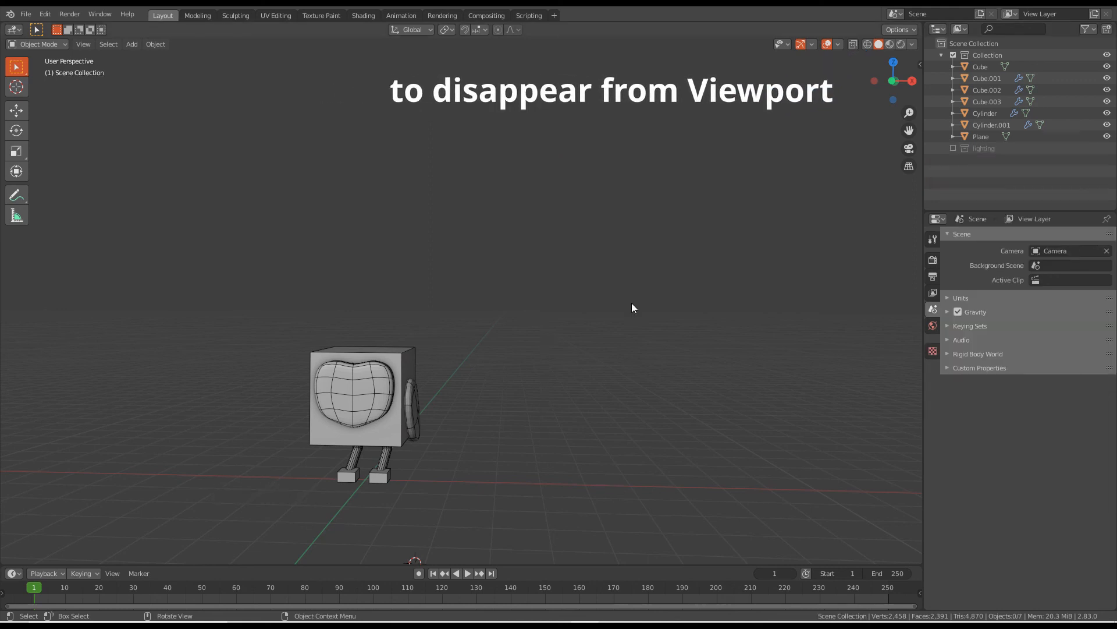
Rename the collection that holds the model parts to "Owl".
shift+middle_drag(507, 404, 611, 305)
scroll(612, 305, up, 6)
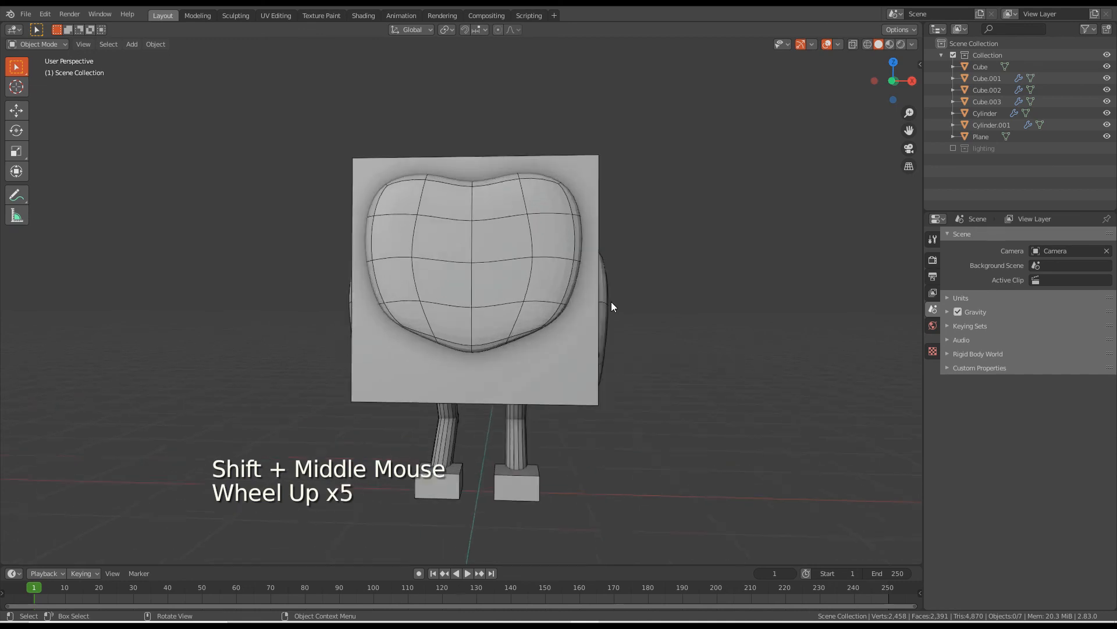
shift+middle_drag(649, 351, 553, 320)
shift+middle_drag(667, 267, 601, 266)
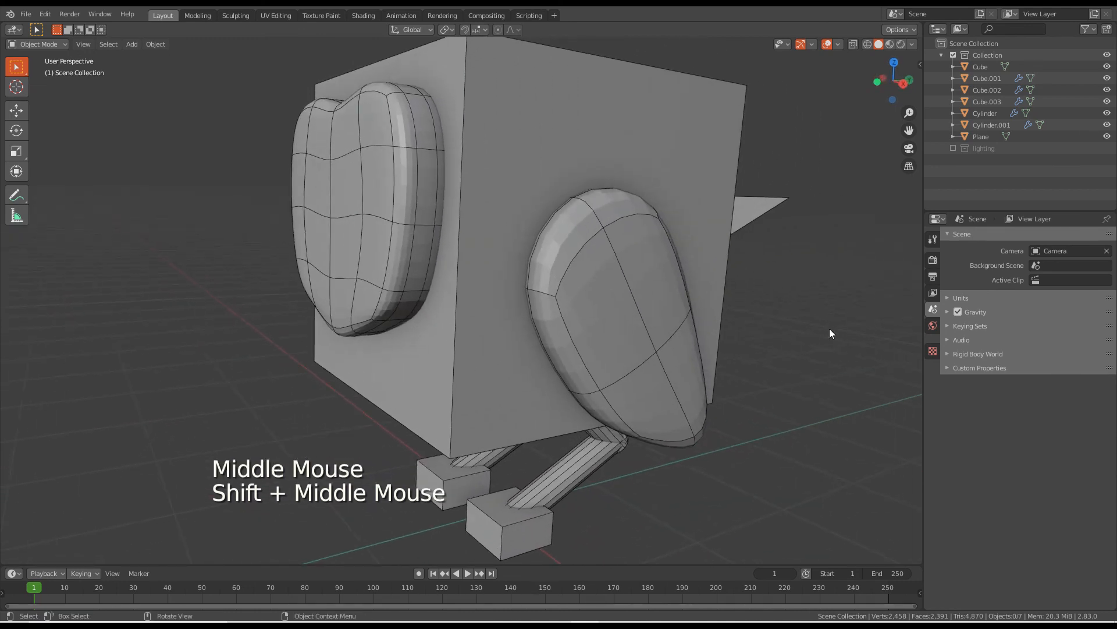
click(990, 53)
double_click(990, 54)
click(990, 54)
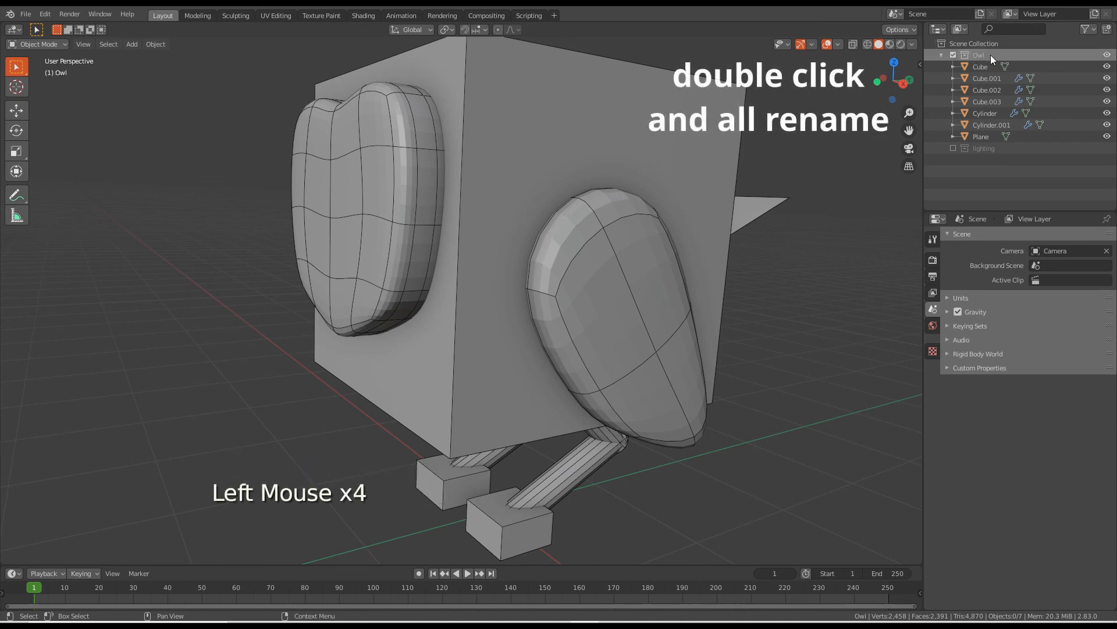
Rename the main Cube object to "body".
click(983, 65)
double_click(984, 65)
click(984, 65)
text(body)
key(Return)
Rename the heart-shaped Cube.001 object to "face".
click(986, 77)
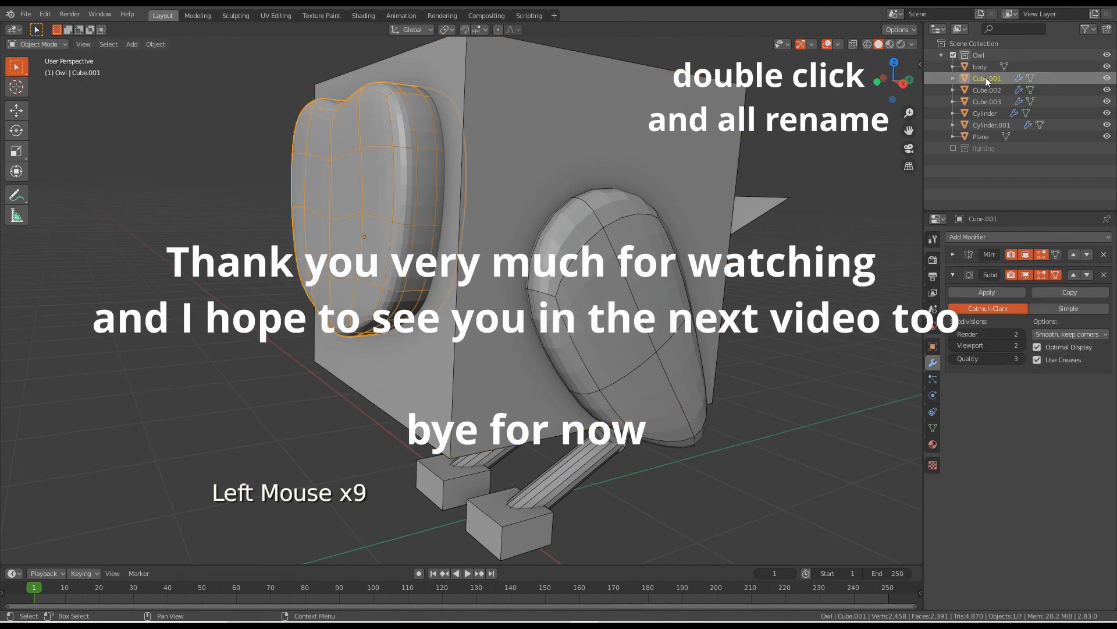
double_click(986, 77)
click(986, 77)
text(face)
key(Return)
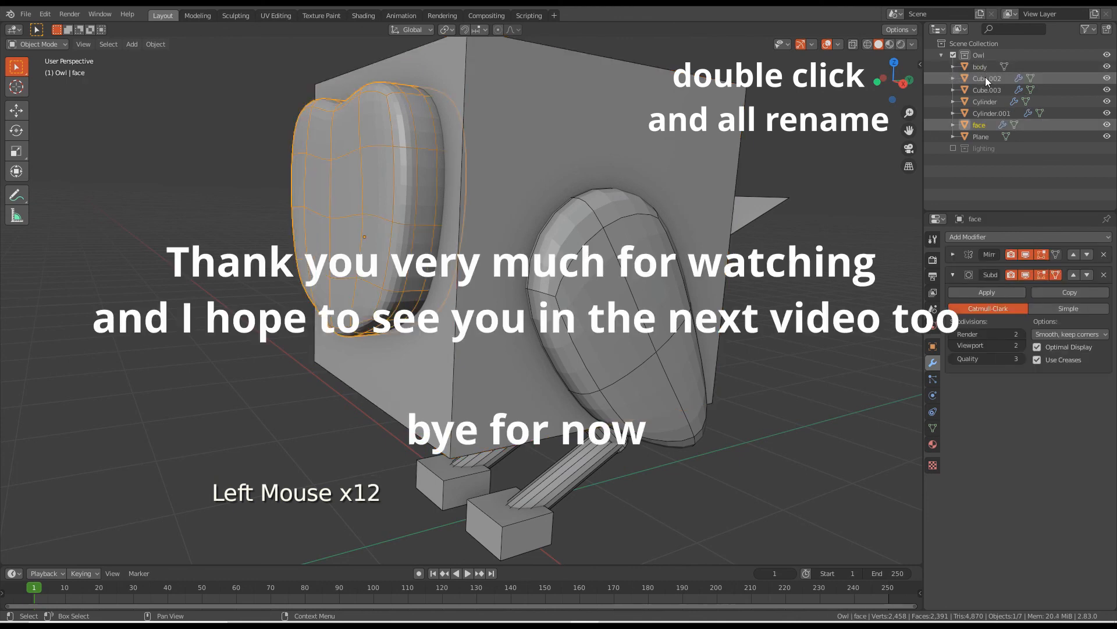
Rename the Cube.002 object to "wings".
click(986, 77)
double_click(986, 76)
click(986, 77)
text(wings)
key(Return)
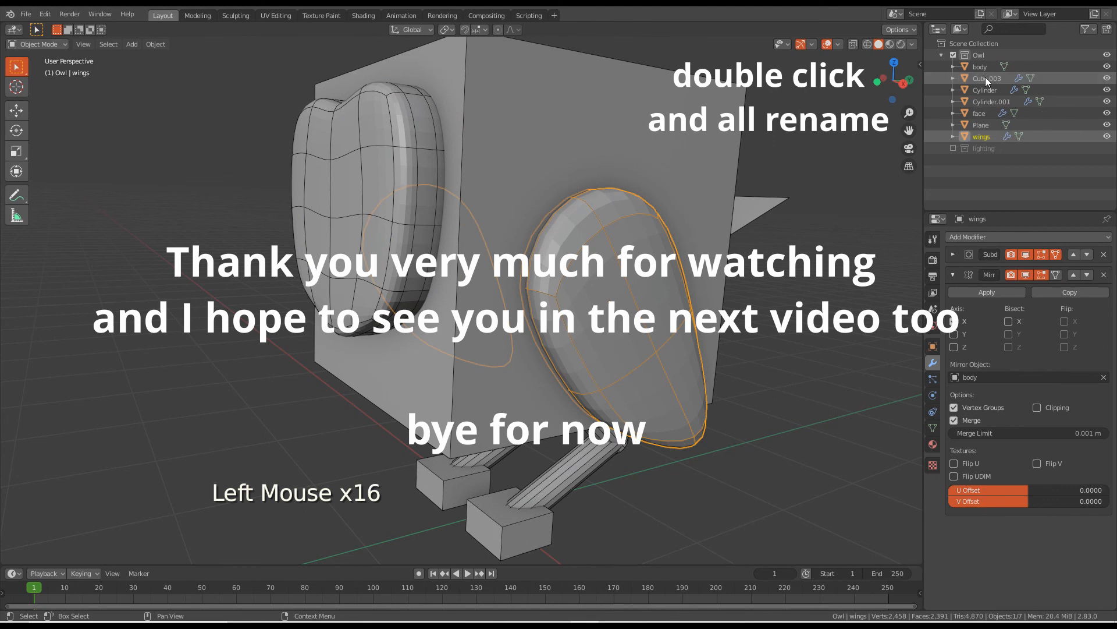
Rename the Cube.003 object to "feet".
click(986, 77)
click(986, 77)
double_click(986, 77)
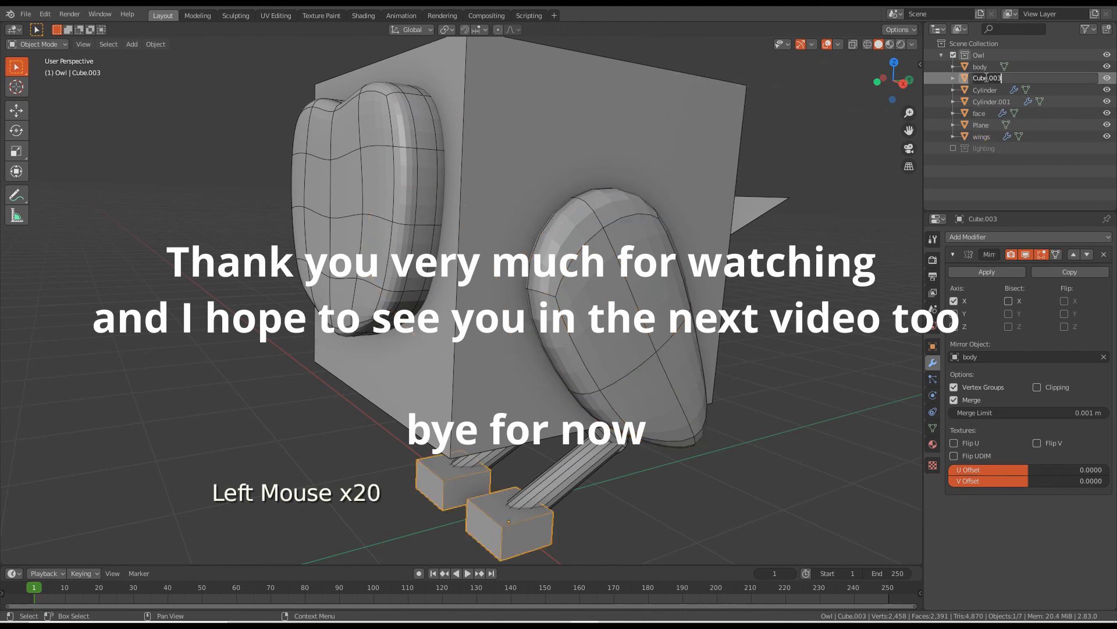
text(feet)
key(Return)
Rename the Cylinder object to "legs".
click(986, 77)
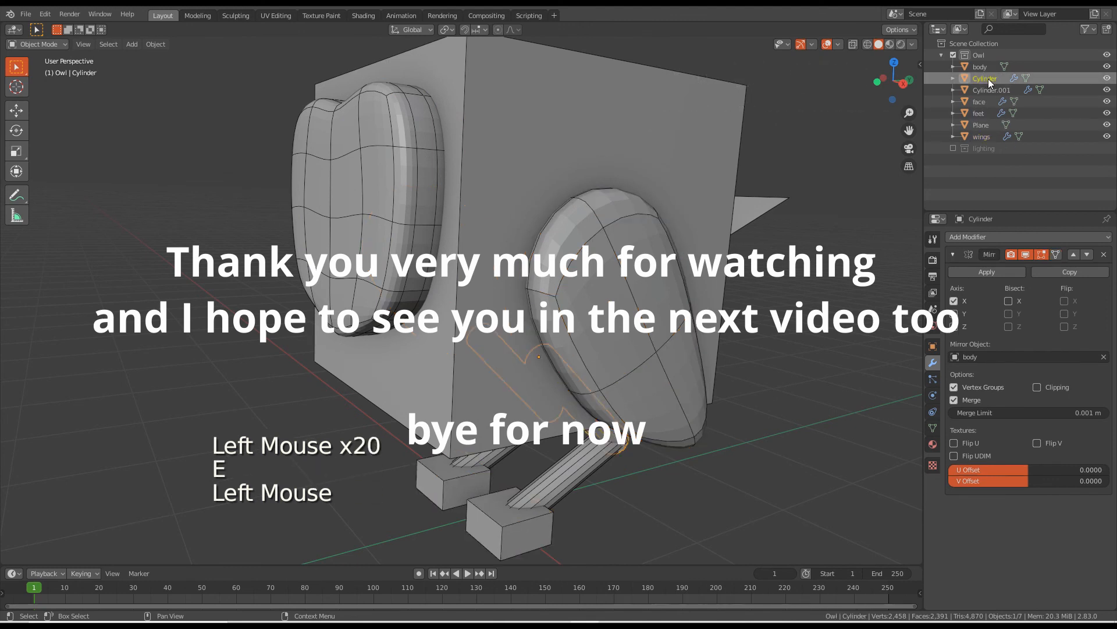
double_click(989, 78)
click(990, 78)
key(BackSpace)
key(BackSpace)
key(BackSpace)
key(BackSpace)
key(BackSpace)
key(BackSpace)
key(BackSpace)
key(BackSpace)
key(Return)
Rename the Cylinder.001 object to "lower legs".
click(993, 80)
double_click(993, 80)
click(993, 80)
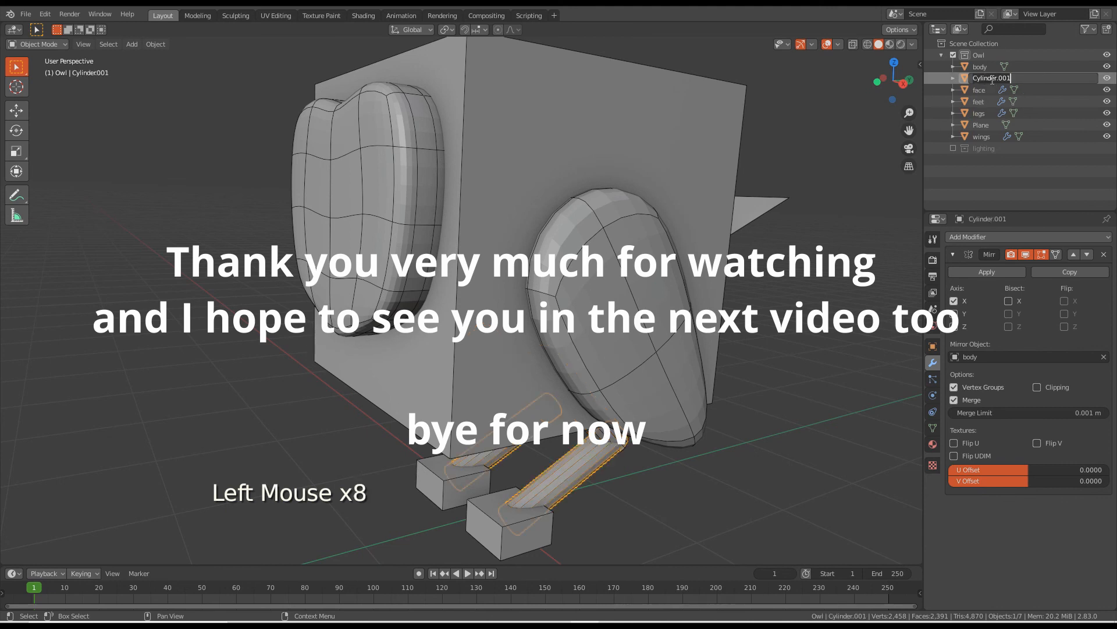
text(lower legs)
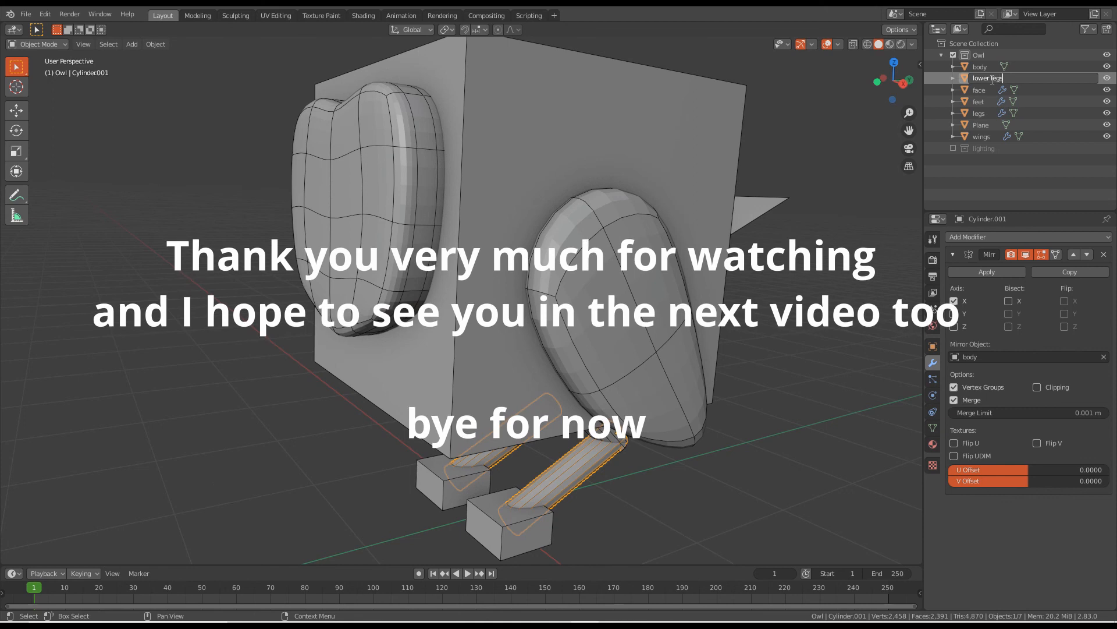
key(Return)
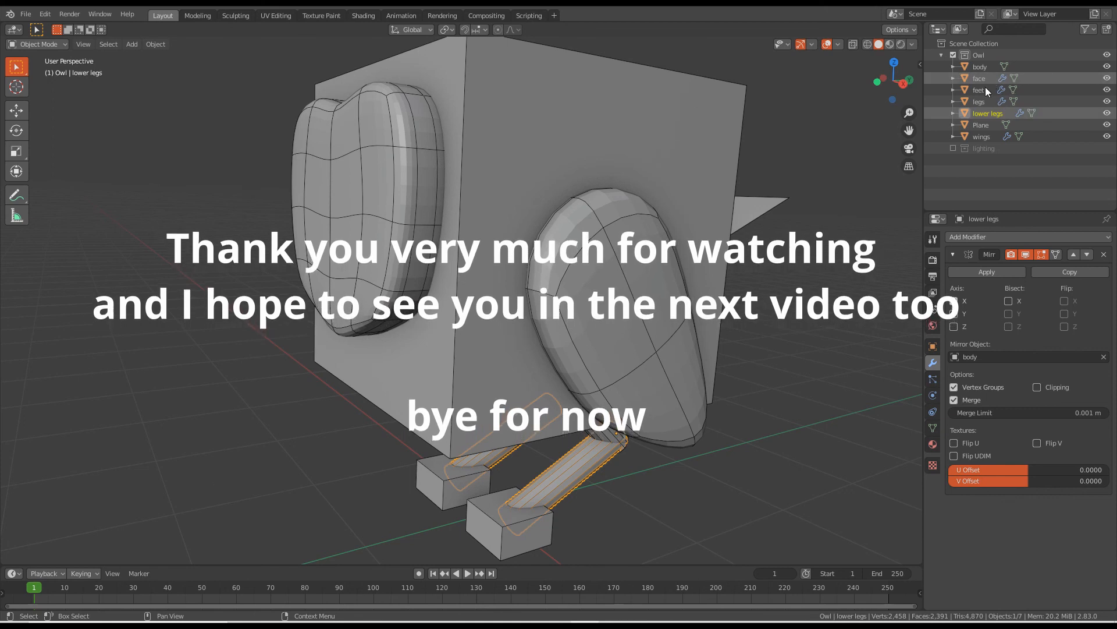
Rename the Plane object to "tail" and deselect everything.
click(984, 127)
double_click(982, 127)
double_click(984, 128)
text(tail)
key(Return)
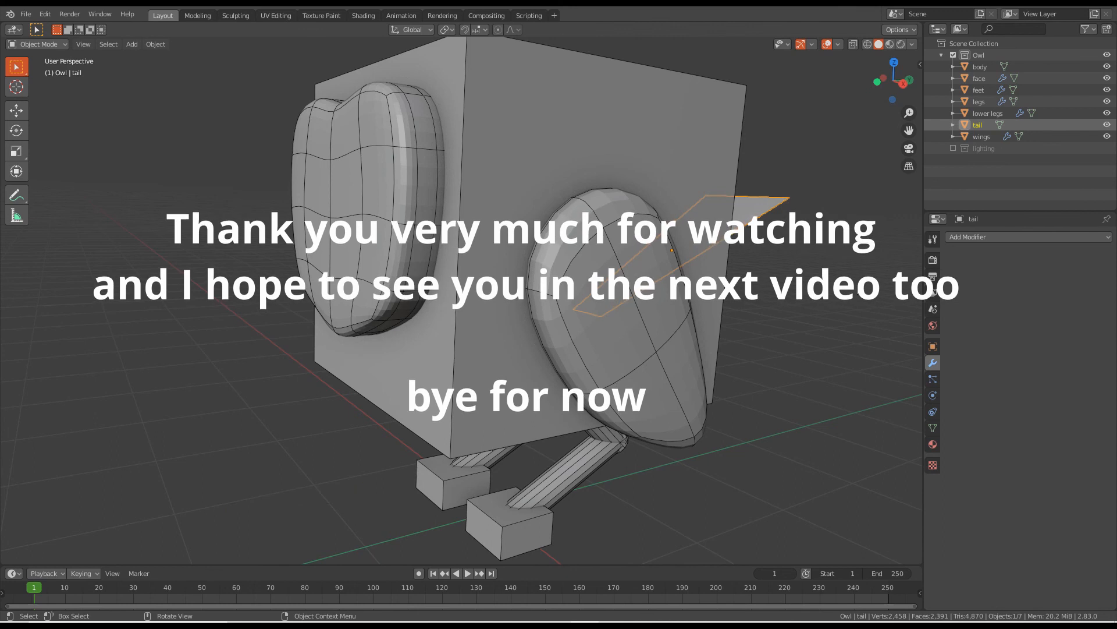
key(alt)
key(alt+a)
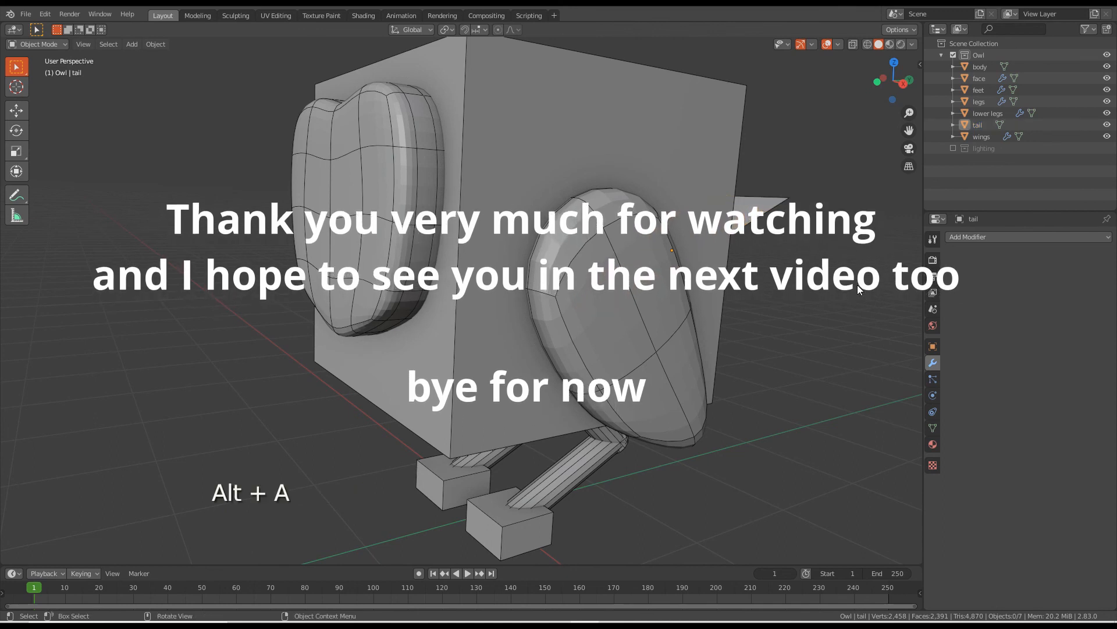
Examine the finished owl model from the front, right, back, left, top and bottom, ending in an angled perspective view.
key(KP_1)
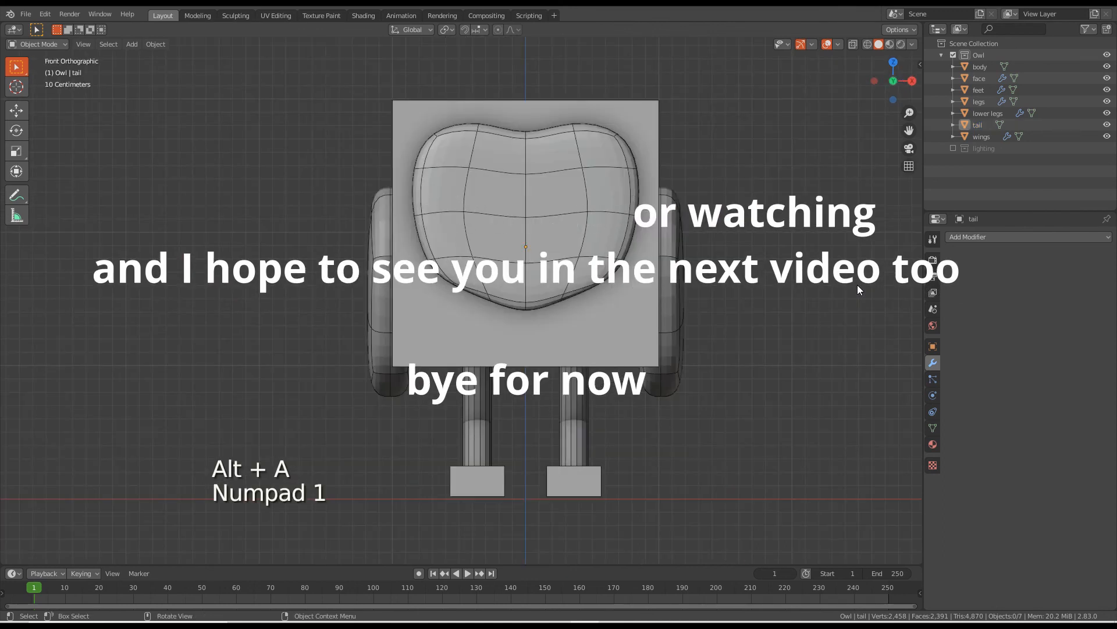
key(KP_3)
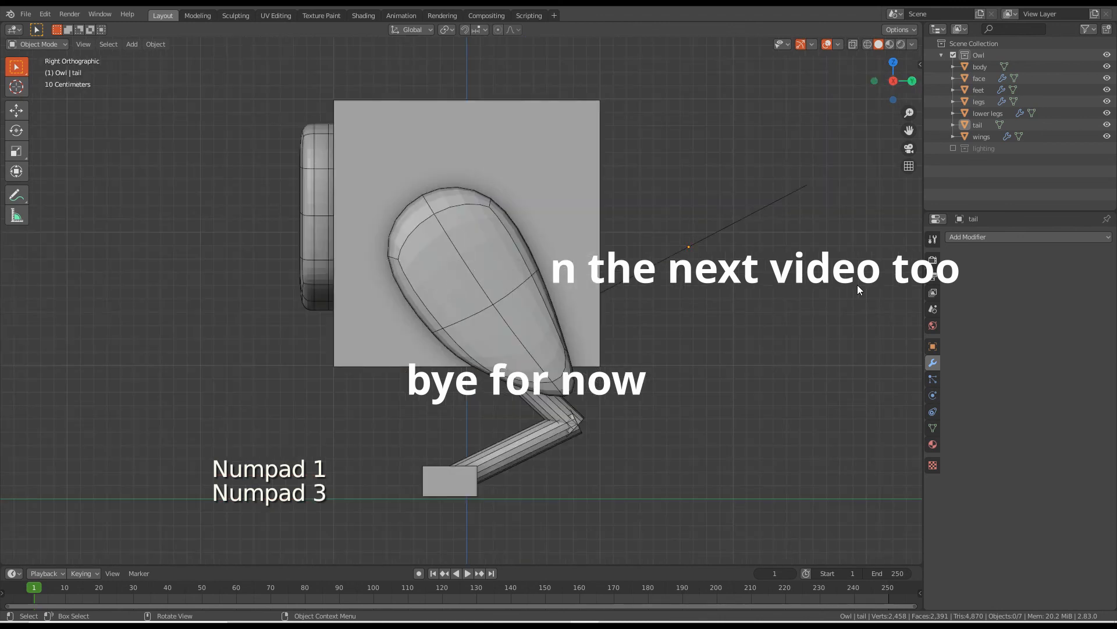
key(ctrl)
key(ctrl+KP_1)
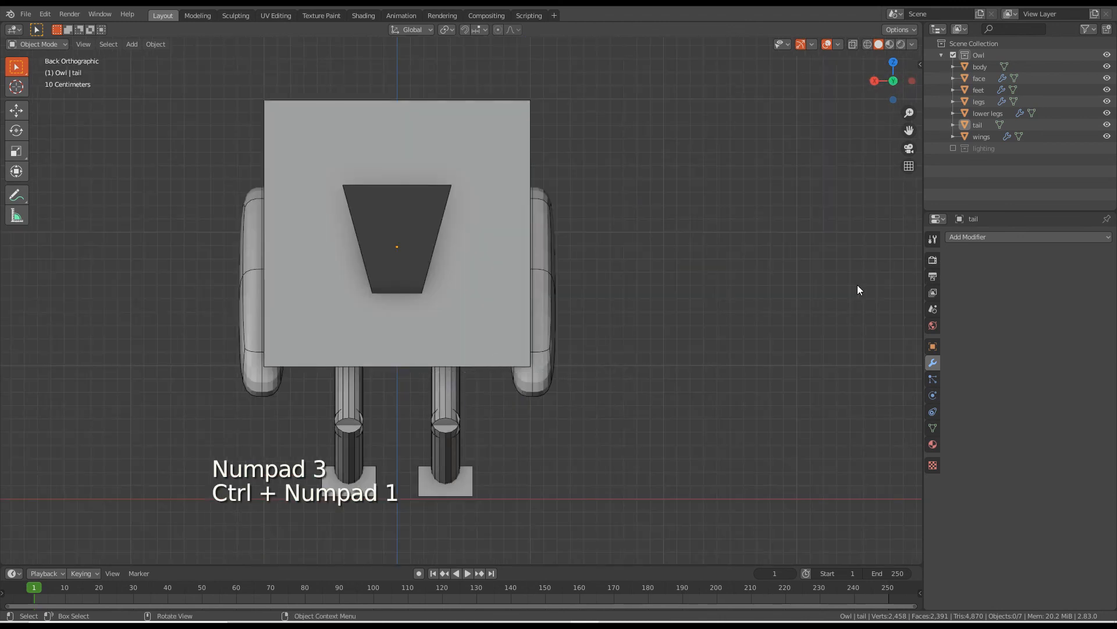
key(ctrl+KP_3)
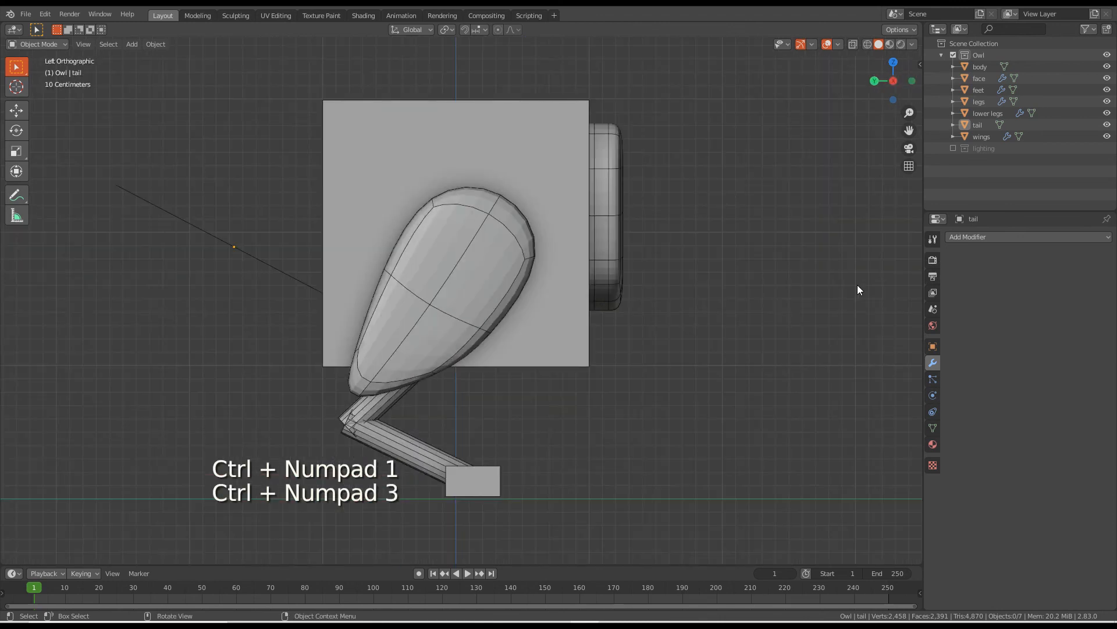
key(KP_7)
shift+middle_drag(854, 284, 853, 352)
scroll(855, 354, down, 1)
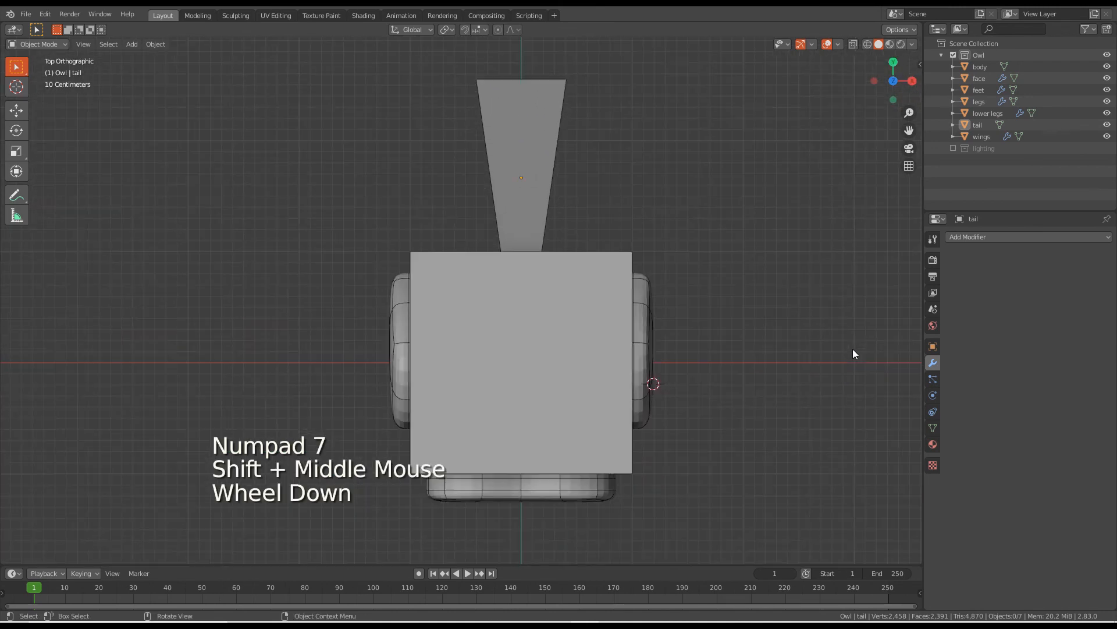
key(KP_9)
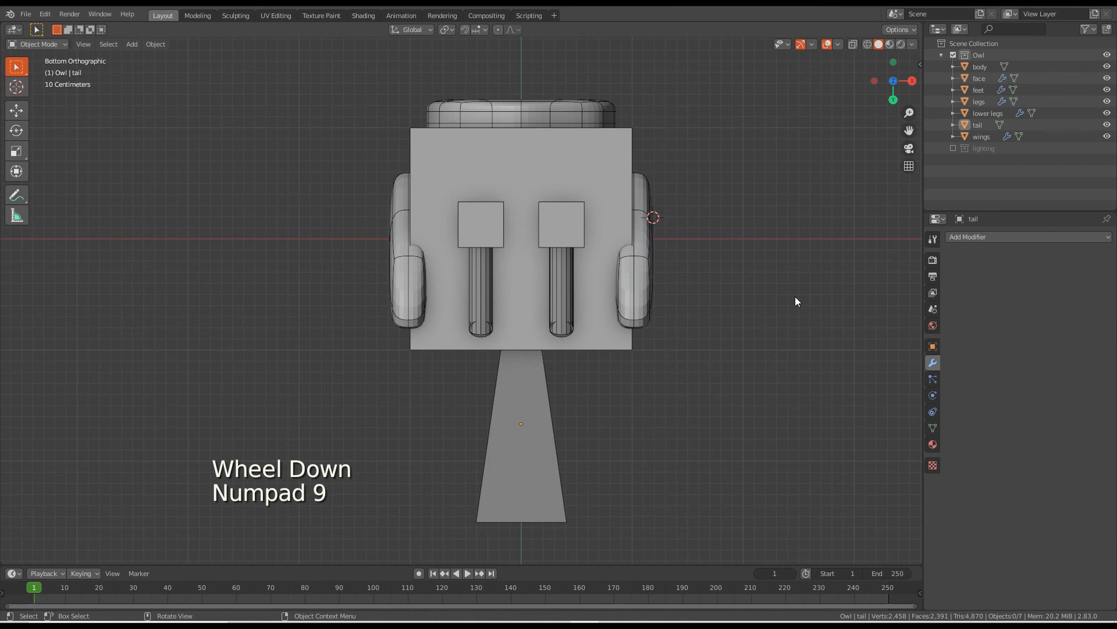
key(KP_1)
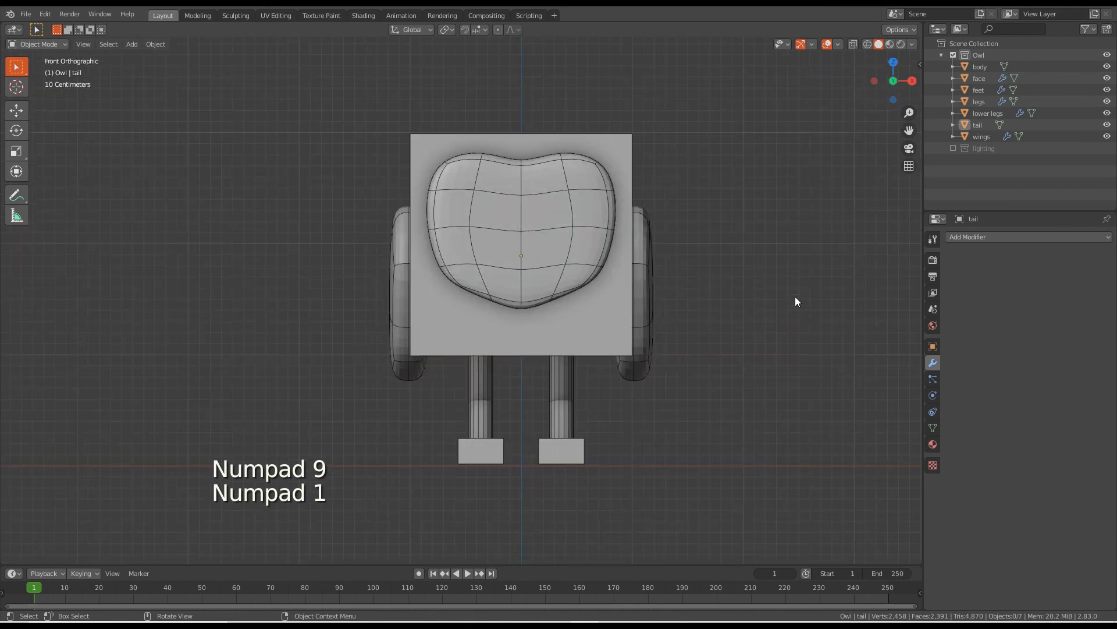
middle_drag(628, 288, 464, 321)
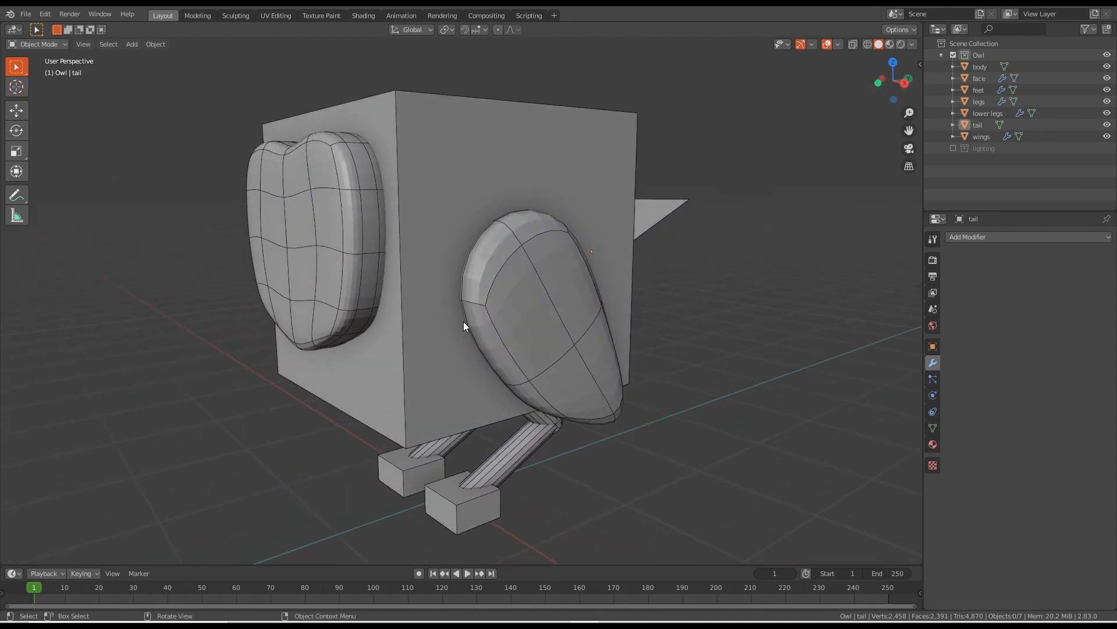